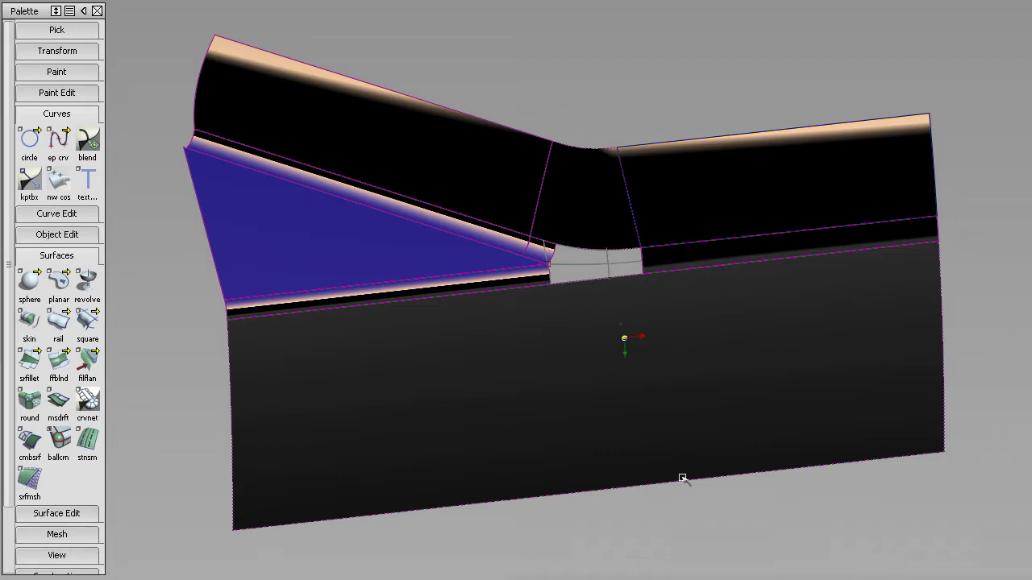
Examine the open gap between the two fillets, the upper surfaces and the lower surface from several angles.
{"action": "right_click_drag", "start_coordinate": [682, 478], "coordinate": [708, 351], "text": "alt+shift"}
{"action": "middle_click_drag", "start_coordinate": [713, 398], "coordinate": [709, 438], "text": "alt+shift"}
{"action": "left_click_drag", "start_coordinate": [709, 438], "coordinate": [532, 421], "text": "alt+shift"}
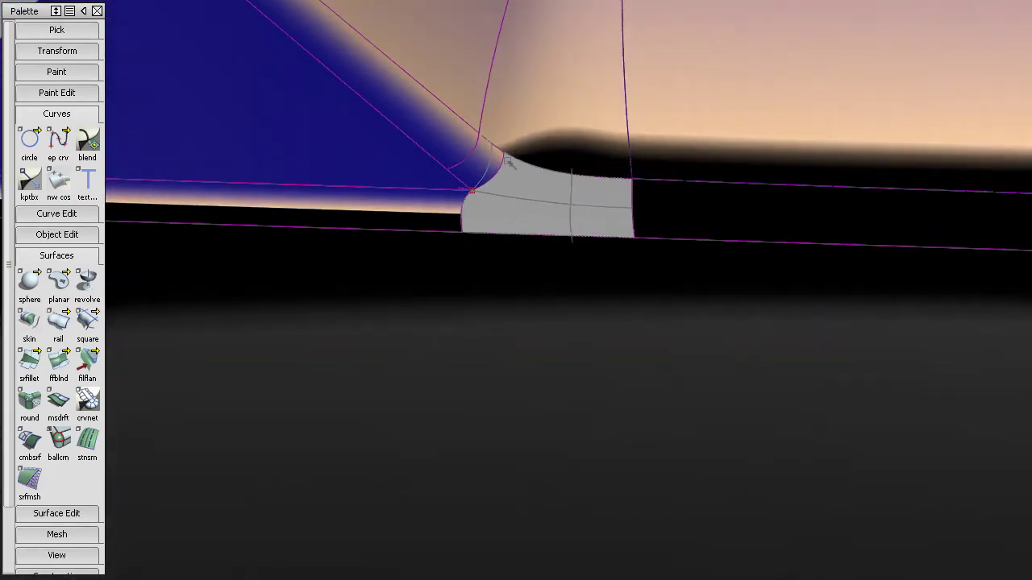
{"action": "left_click_drag", "start_coordinate": [500, 224], "coordinate": [652, 269], "text": "alt+shift"}
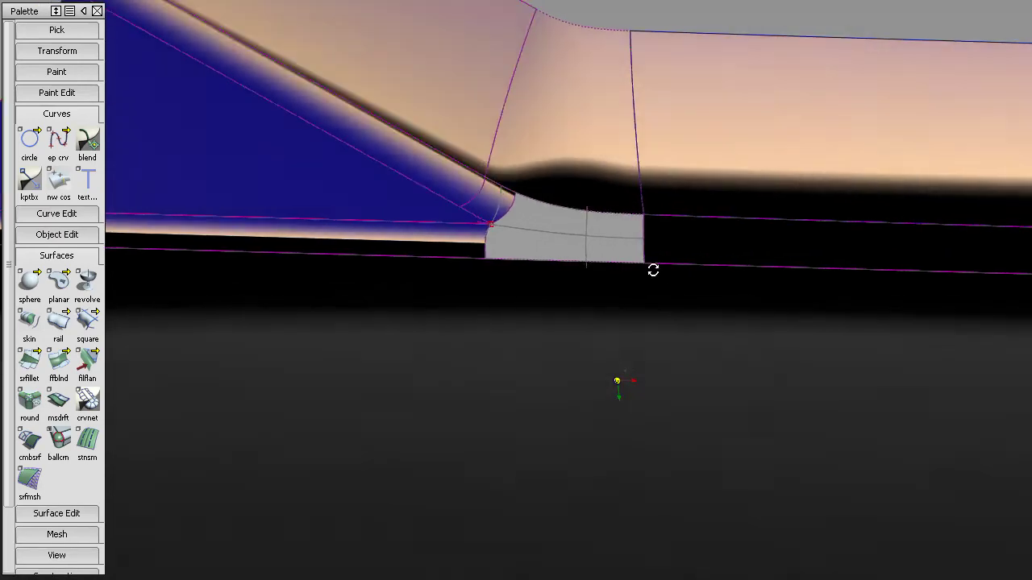
{"action": "right_click_drag", "start_coordinate": [652, 269], "coordinate": [534, 427], "text": "alt+shift"}
{"action": "left_click_drag", "start_coordinate": [534, 427], "coordinate": [610, 436], "text": "alt+shift"}
{"action": "middle_click_drag", "start_coordinate": [611, 436], "coordinate": [581, 368], "text": "alt+shift"}
{"action": "right_click_drag", "start_coordinate": [581, 368], "coordinate": [527, 388], "text": "alt+shift"}
{"action": "middle_click_drag", "start_coordinate": [527, 389], "coordinate": [594, 428], "text": "alt+shift"}
{"action": "left_click_drag", "start_coordinate": [594, 428], "coordinate": [617, 444], "text": "alt+shift"}
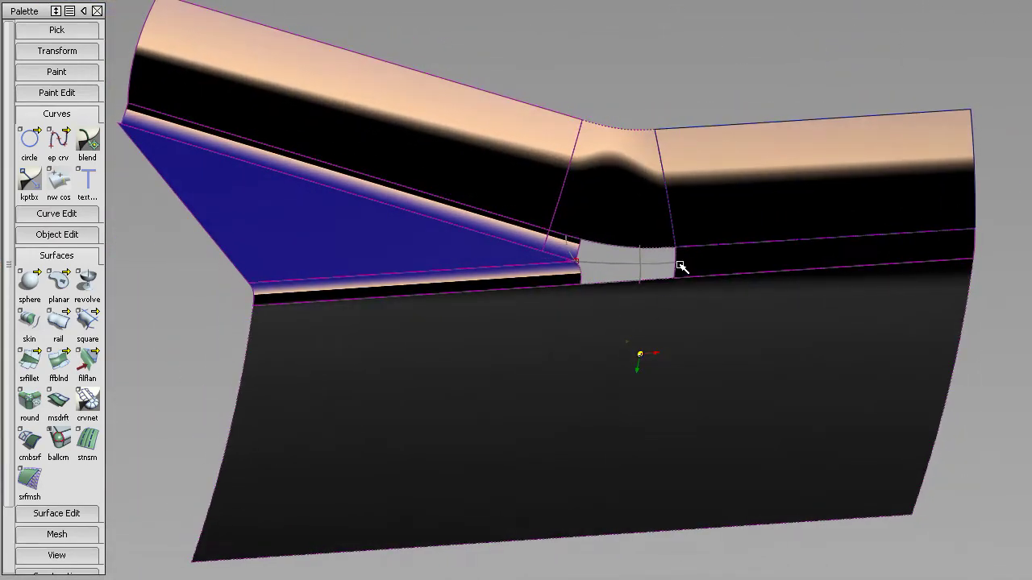
{"action": "right_click_drag", "start_coordinate": [684, 265], "coordinate": [650, 346], "text": "alt+shift"}
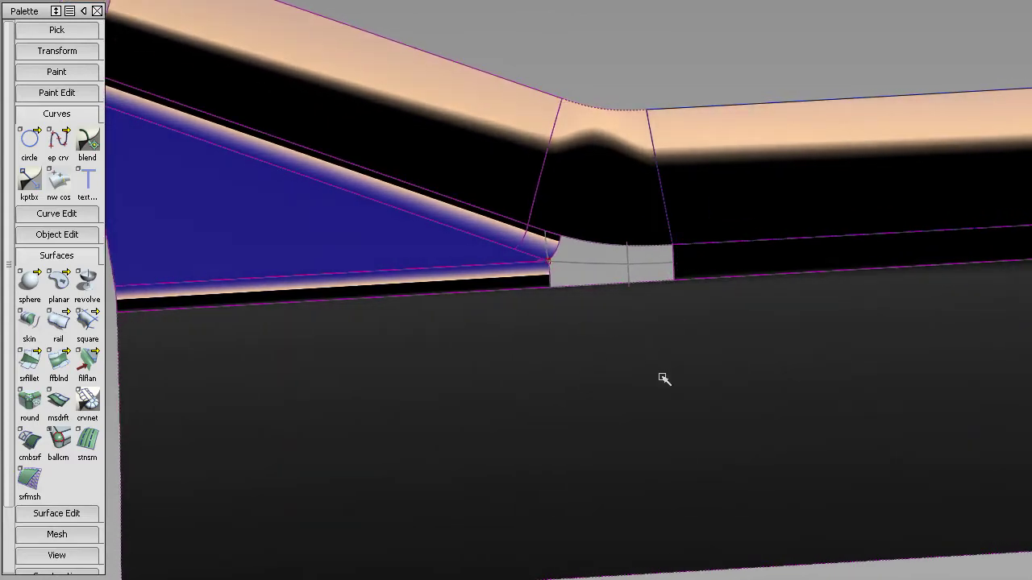
{"action": "left_click_drag", "start_coordinate": [661, 352], "coordinate": [634, 237], "text": "alt+shift"}
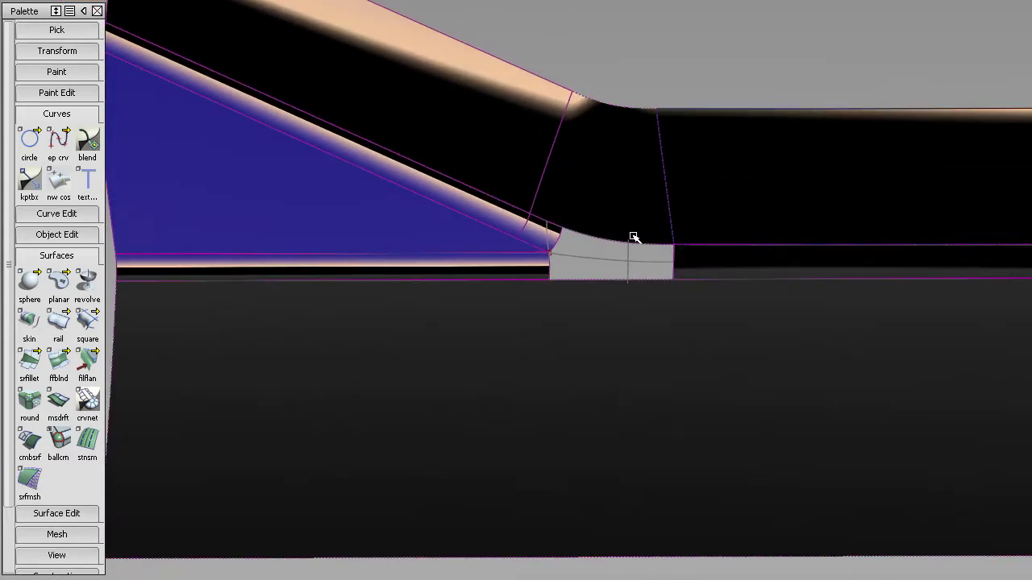
{"action": "right_click_drag", "start_coordinate": [645, 380], "coordinate": [622, 452], "text": "alt+shift"}
{"action": "middle_click_drag", "start_coordinate": [622, 452], "coordinate": [550, 481], "text": "alt+shift"}
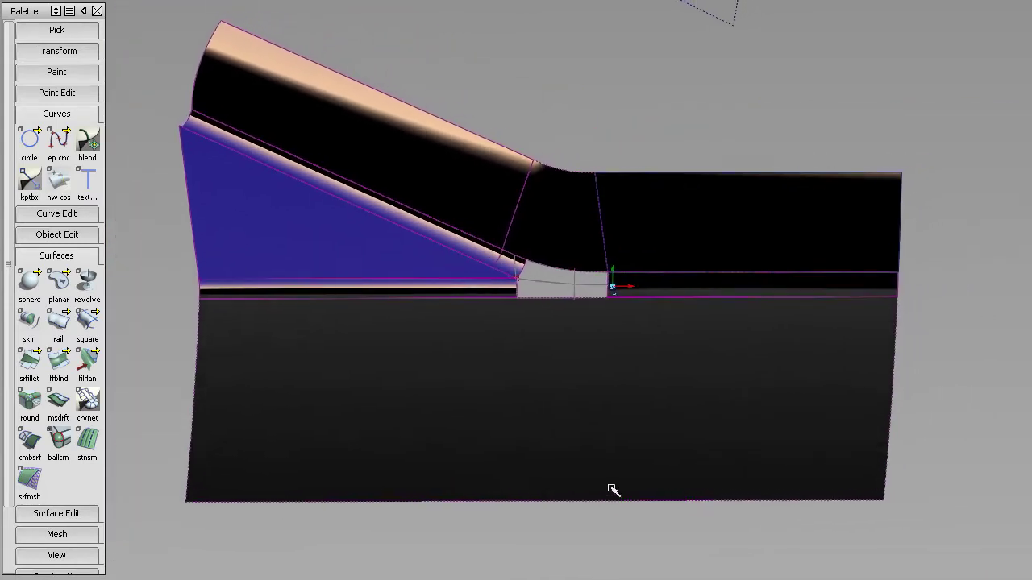
{"action": "left_click_drag", "start_coordinate": [610, 487], "coordinate": [529, 373], "text": "alt+shift"}
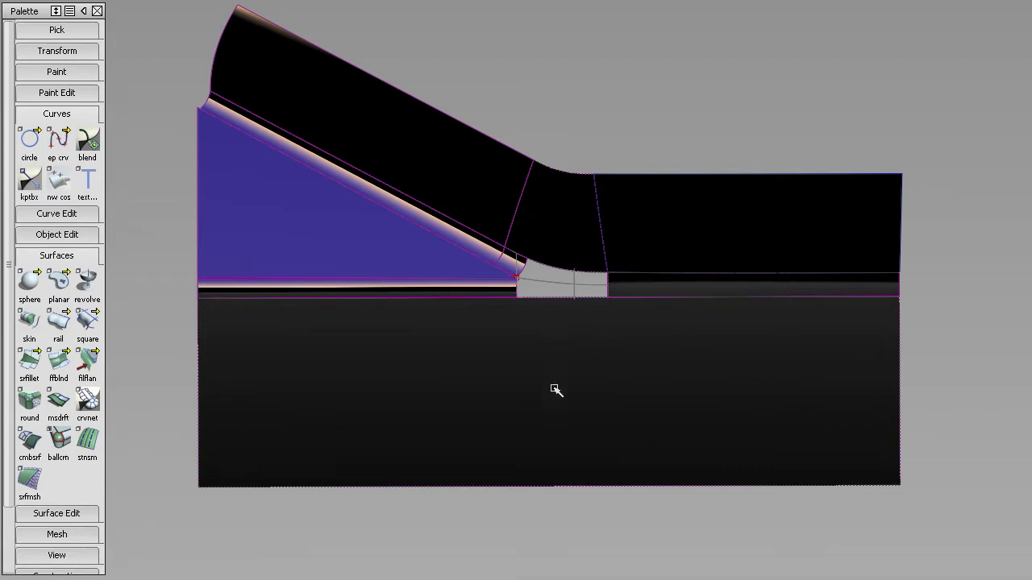
{"action": "left_click_drag", "start_coordinate": [555, 389], "coordinate": [585, 433], "text": "alt+shift"}
{"action": "right_click_drag", "start_coordinate": [586, 433], "coordinate": [567, 337], "text": "alt+shift"}
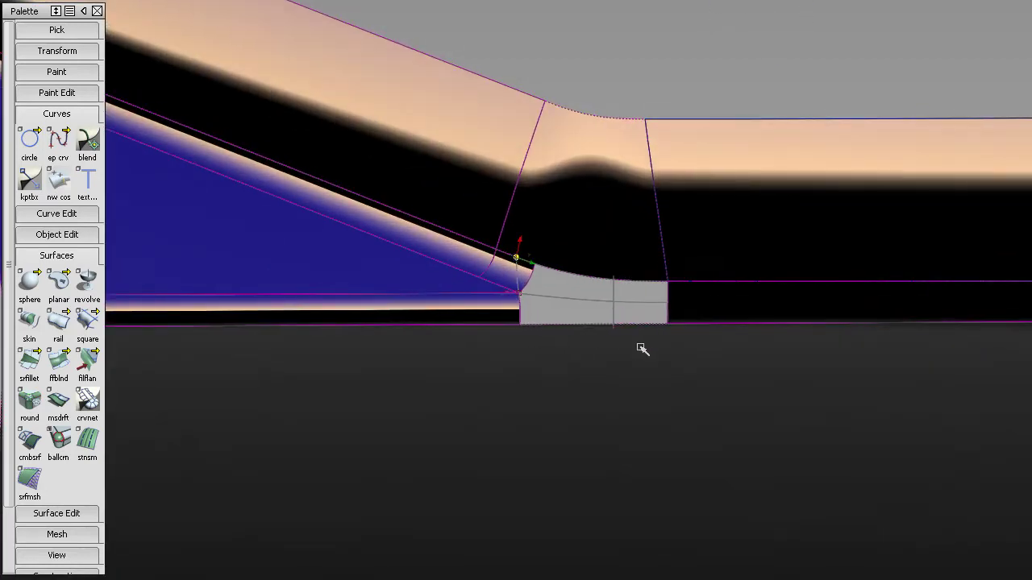
{"action": "left_click_drag", "start_coordinate": [640, 350], "coordinate": [568, 372], "text": "alt+shift"}
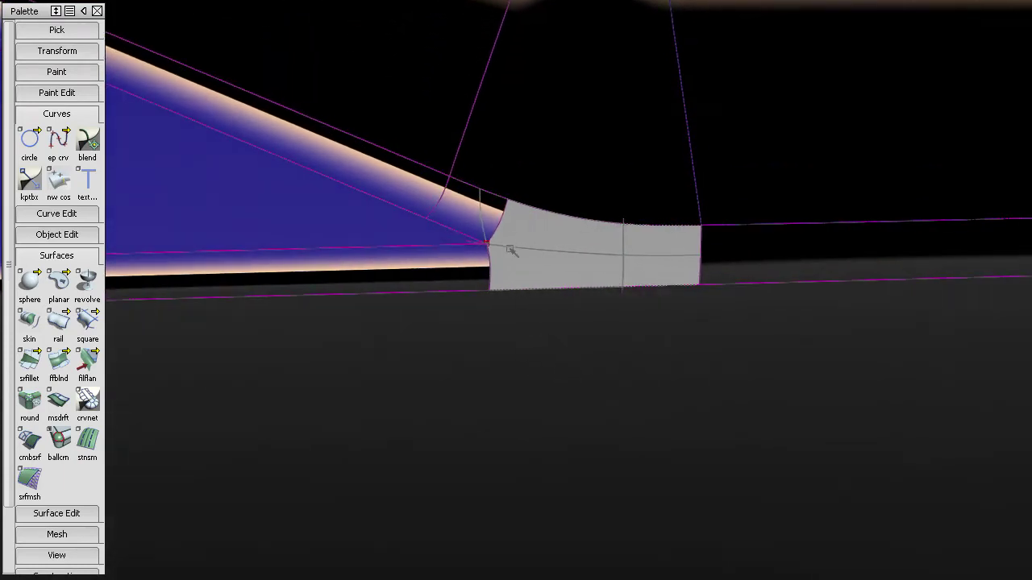
Draw an edit-point line from the gap's corner on the lower surface's edge to the point where the two fillets meet.
{"action": "left_click", "coordinate": [58, 141]}
{"action": "left_click", "coordinate": [61, 141]}
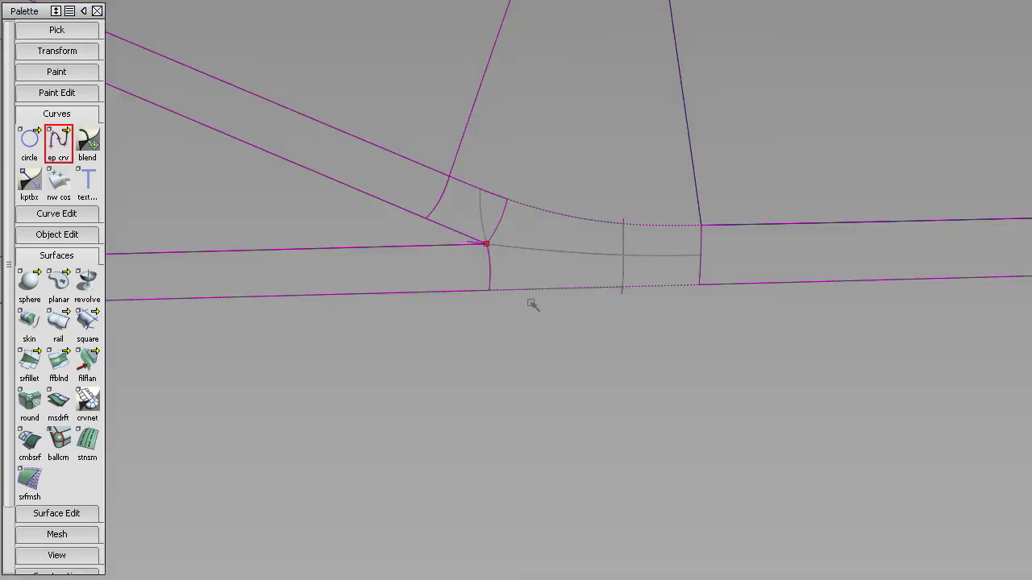
{"action": "left_click_drag", "start_coordinate": [532, 304], "coordinate": [471, 341], "text": "alt+shift"}
{"action": "right_click_drag", "start_coordinate": [471, 342], "coordinate": [472, 296], "text": "alt+shift"}
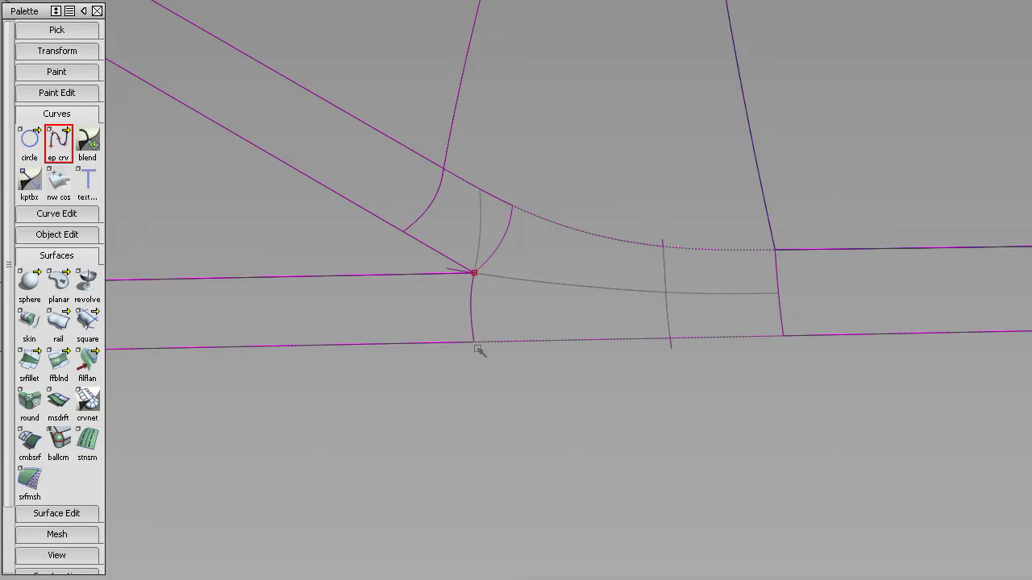
{"action": "mouse_move", "coordinate": [530, 367]}
{"action": "left_mouse_down", "text": "alt+shift"}
{"action": "mouse_move", "coordinate": [536, 314]}
{"action": "mouse_move", "coordinate": [546, 328]}
{"action": "left_mouse_up", "text": "alt+shift"}
{"action": "mouse_move", "coordinate": [622, 331]}
{"action": "left_mouse_down", "text": "alt+shift"}
{"action": "mouse_move", "coordinate": [292, 260]}
{"action": "mouse_move", "coordinate": [103, 134]}
{"action": "left_mouse_up", "text": "alt+shift"}
{"action": "left_click", "coordinate": [458, 385]}
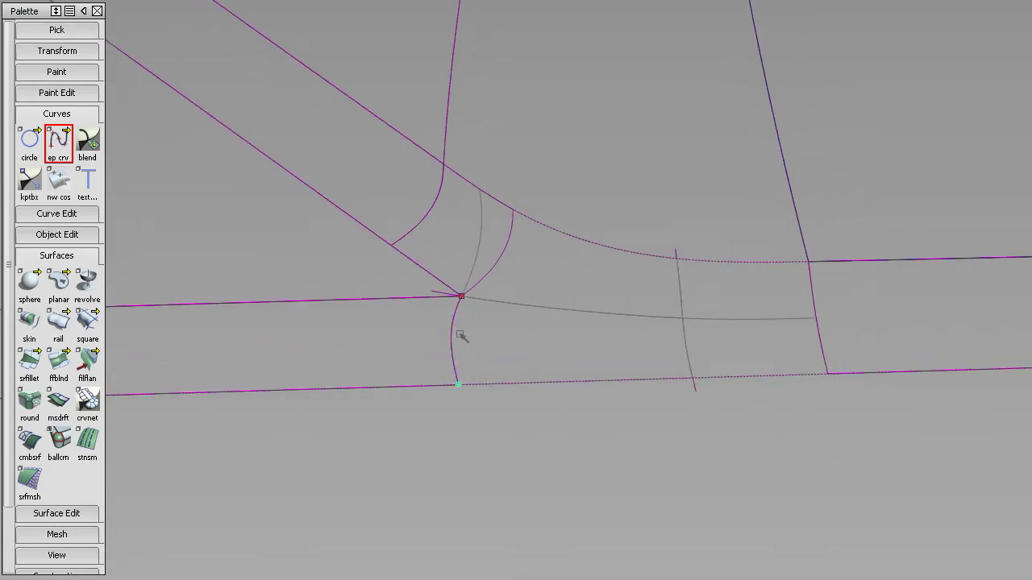
{"action": "left_click", "coordinate": [461, 295]}
{"action": "left_click_drag", "start_coordinate": [514, 412], "coordinate": [514, 297], "text": "ctrl+shift"}
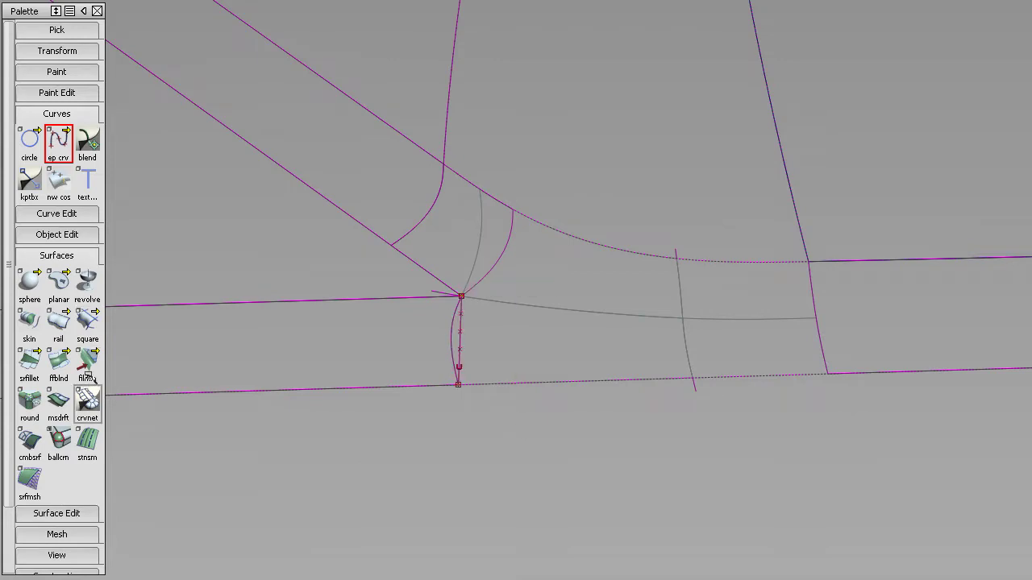
Extend the new line past the fillet meeting point until it reaches beyond the gap's upper edge.
{"action": "left_click", "coordinate": [65, 236]}
{"action": "left_click", "coordinate": [87, 264]}
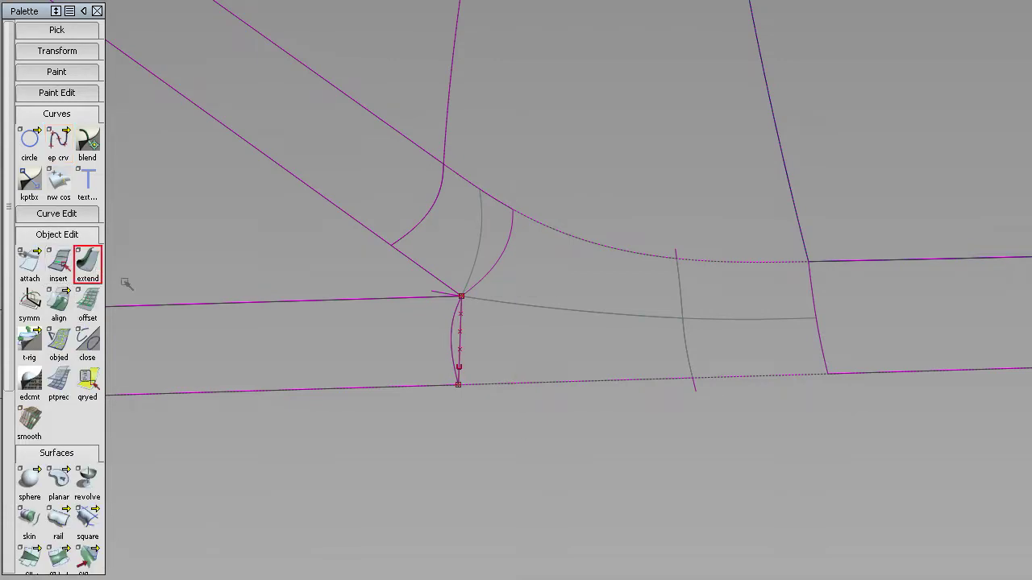
{"action": "left_click", "coordinate": [461, 313]}
{"action": "left_click_drag", "start_coordinate": [489, 302], "coordinate": [575, 40]}
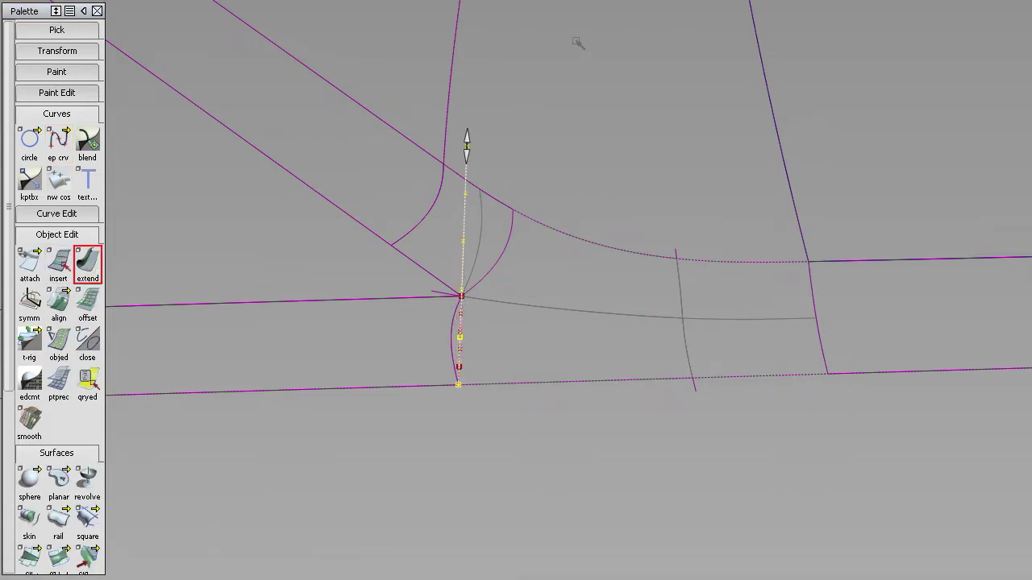
Project the extended line along the view direction onto the upper fillet's end surface as a curve on surface, in line with the lower fillet's end edge.
{"action": "left_click_drag", "start_coordinate": [482, 253], "coordinate": [522, 368], "text": "alt+shift"}
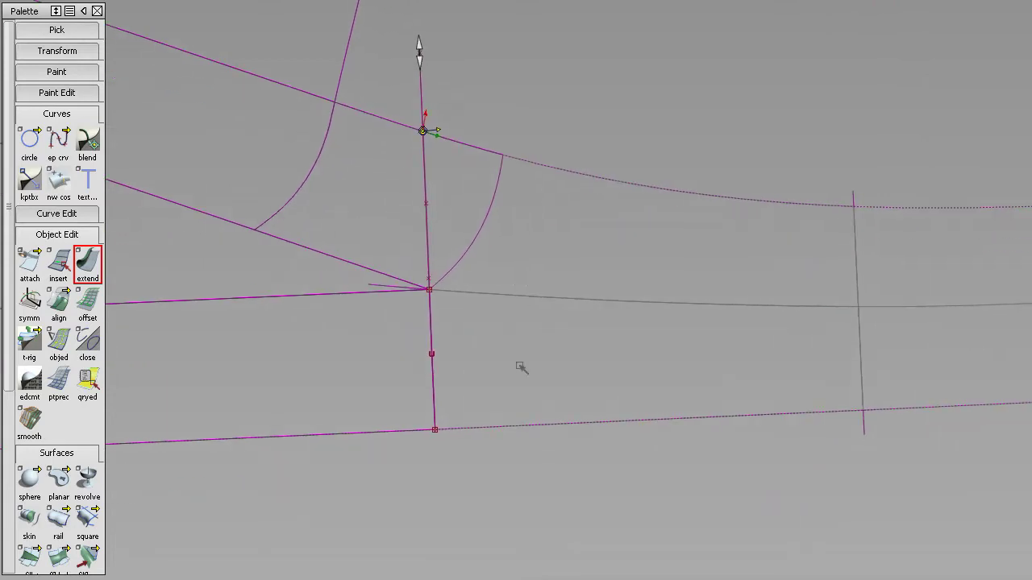
{"action": "right_click_drag", "start_coordinate": [501, 402], "coordinate": [509, 328], "text": "alt+shift"}
{"action": "middle_click_drag", "start_coordinate": [483, 490], "coordinate": [486, 369], "text": "alt+shift"}
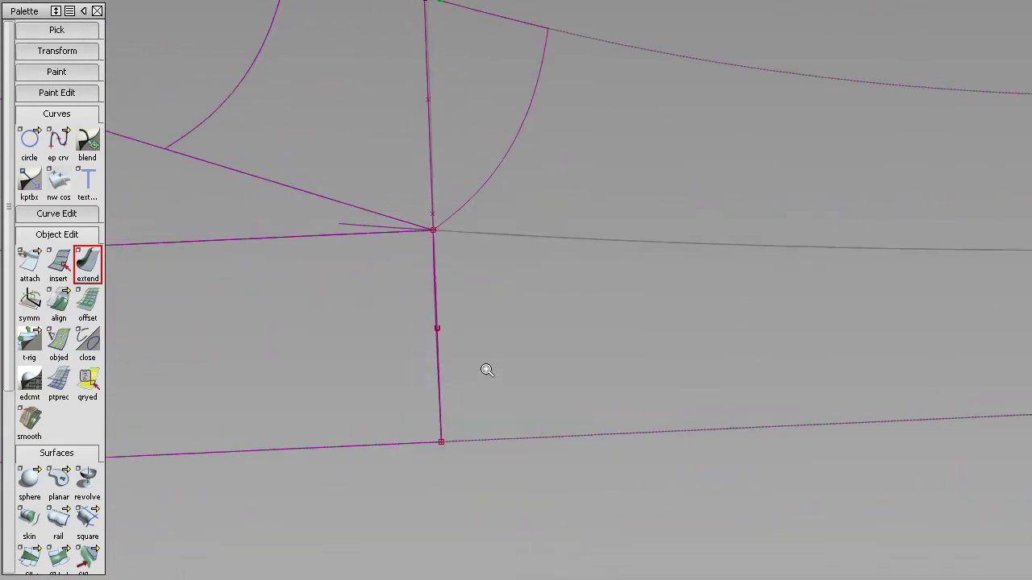
{"action": "right_click_drag", "start_coordinate": [486, 369], "coordinate": [502, 334], "text": "alt+shift"}
{"action": "middle_click_drag", "start_coordinate": [514, 407], "coordinate": [514, 336], "text": "alt+shift"}
{"action": "right_click_drag", "start_coordinate": [514, 336], "coordinate": [516, 395], "text": "alt+shift"}
{"action": "middle_click_drag", "start_coordinate": [518, 402], "coordinate": [517, 385], "text": "alt+shift"}
{"action": "right_click_drag", "start_coordinate": [517, 385], "coordinate": [514, 430], "text": "alt+shift"}
{"action": "mouse_move", "coordinate": [515, 433]}
{"action": "left_mouse_down", "text": "alt+shift"}
{"action": "mouse_move", "coordinate": [521, 470]}
{"action": "mouse_move", "coordinate": [516, 453]}
{"action": "mouse_move", "coordinate": [530, 451]}
{"action": "left_mouse_up", "text": "alt+shift"}
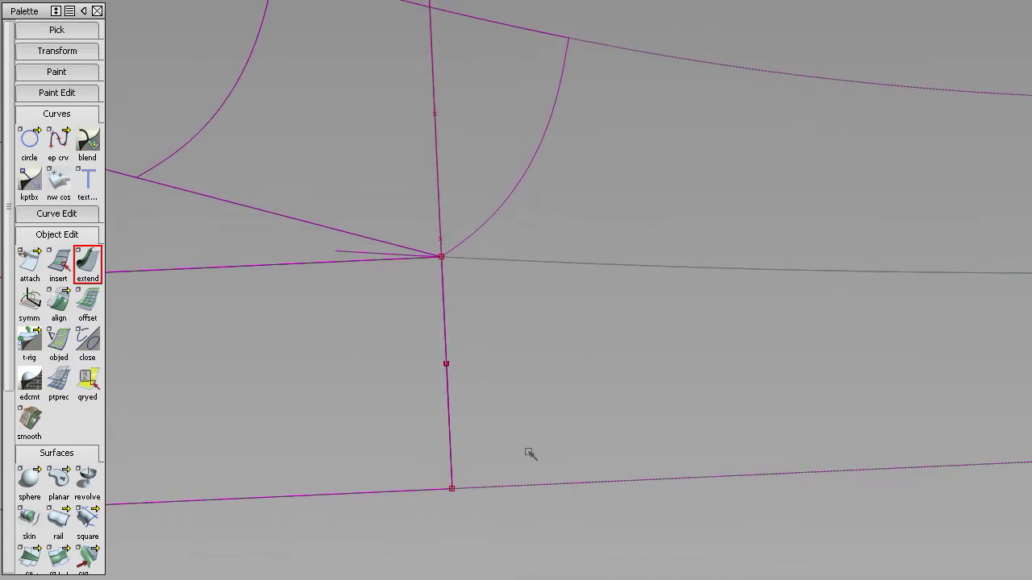
{"action": "left_click", "coordinate": [61, 235]}
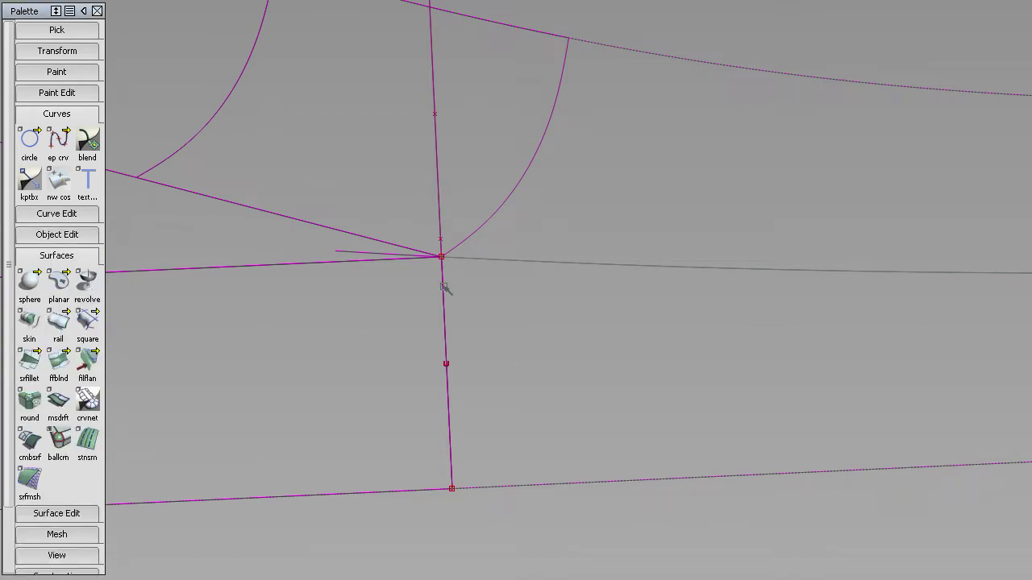
{"action": "left_click", "coordinate": [60, 256]}
{"action": "left_click", "coordinate": [58, 277]}
{"action": "double_click", "coordinate": [29, 306]}
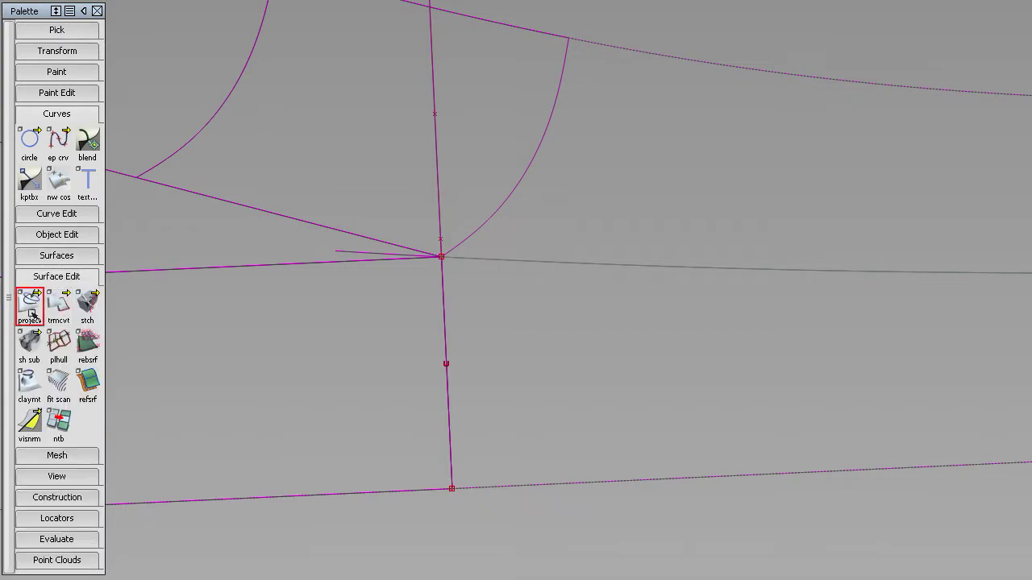
{"action": "left_click", "coordinate": [532, 131]}
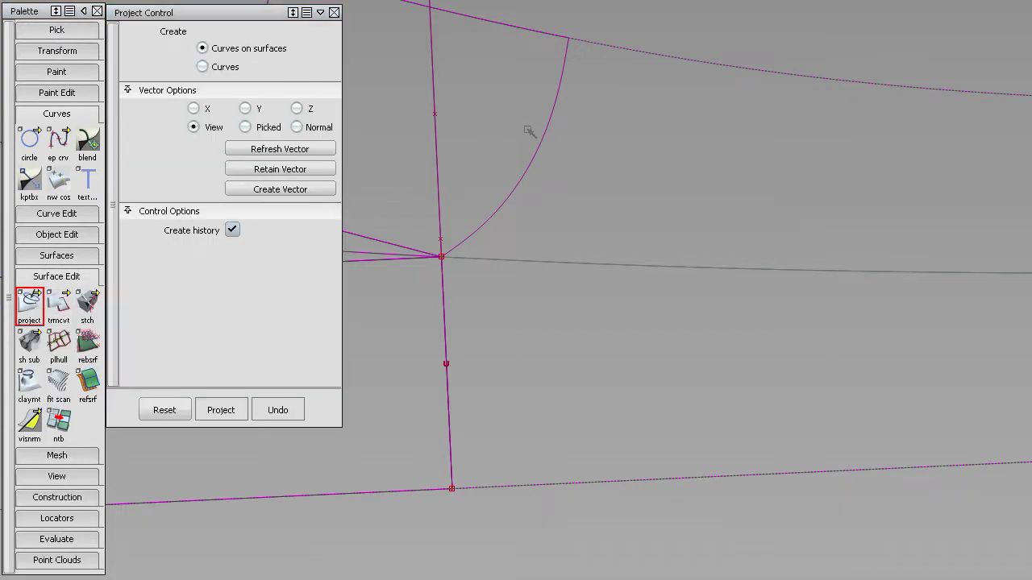
{"action": "left_click", "coordinate": [433, 174]}
{"action": "key", "text": "space"}
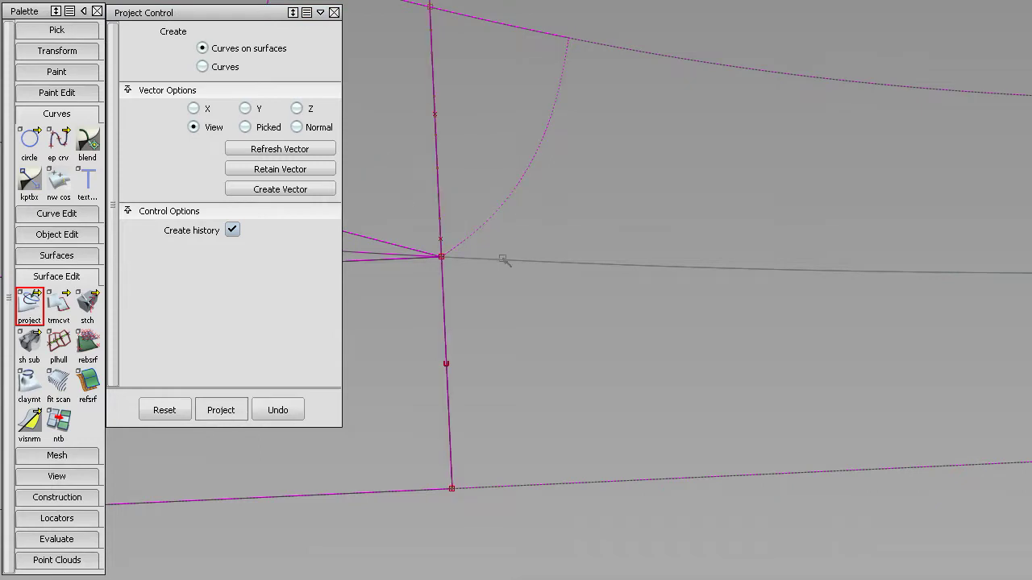
Trim convert the upper fillet's end portion, up to the projected curve, into a degree 5, single-span surface in U and V.
{"action": "left_click_drag", "start_coordinate": [617, 233], "coordinate": [398, 310], "text": "alt+shift"}
{"action": "middle_click_drag", "start_coordinate": [403, 311], "coordinate": [685, 313], "text": "alt+shift"}
{"action": "left_click_drag", "start_coordinate": [687, 315], "coordinate": [629, 291], "text": "alt+shift"}
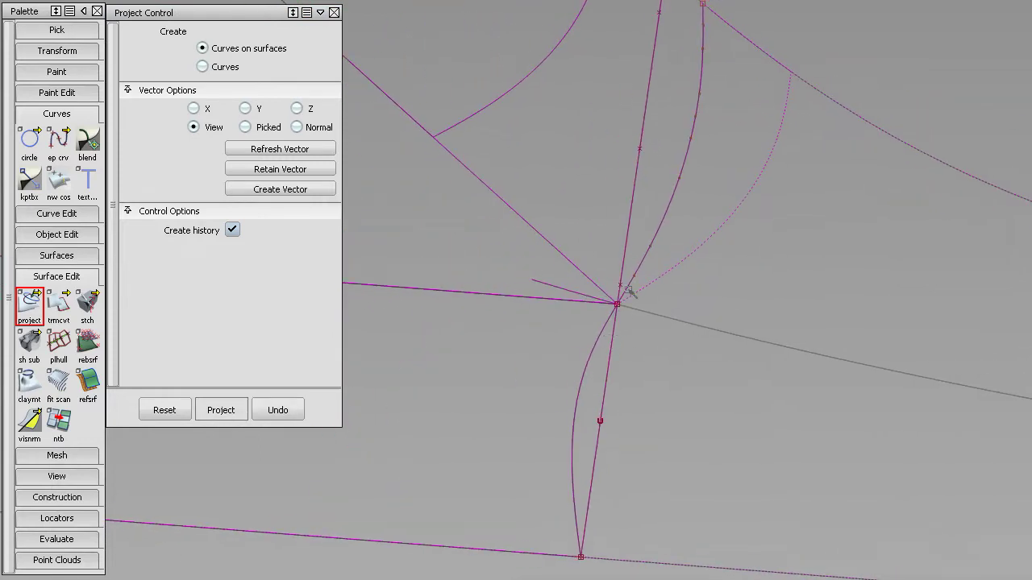
{"action": "left_click_drag", "start_coordinate": [691, 51], "coordinate": [687, 149], "text": "alt+shift"}
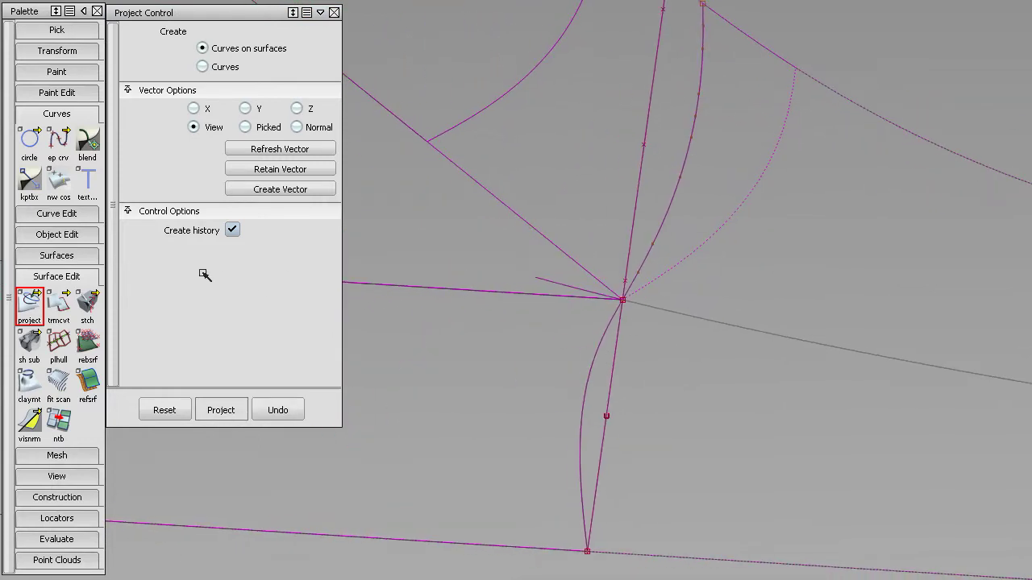
{"action": "double_click", "coordinate": [58, 305]}
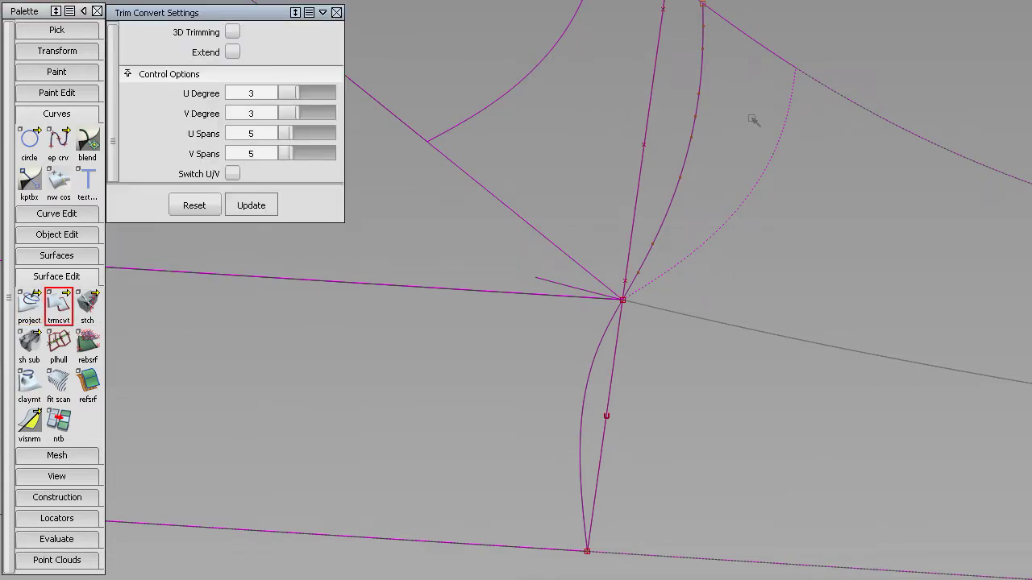
{"action": "left_click", "coordinate": [730, 103]}
{"action": "left_click_drag", "start_coordinate": [732, 101], "coordinate": [591, 143]}
{"action": "key", "text": "space"}
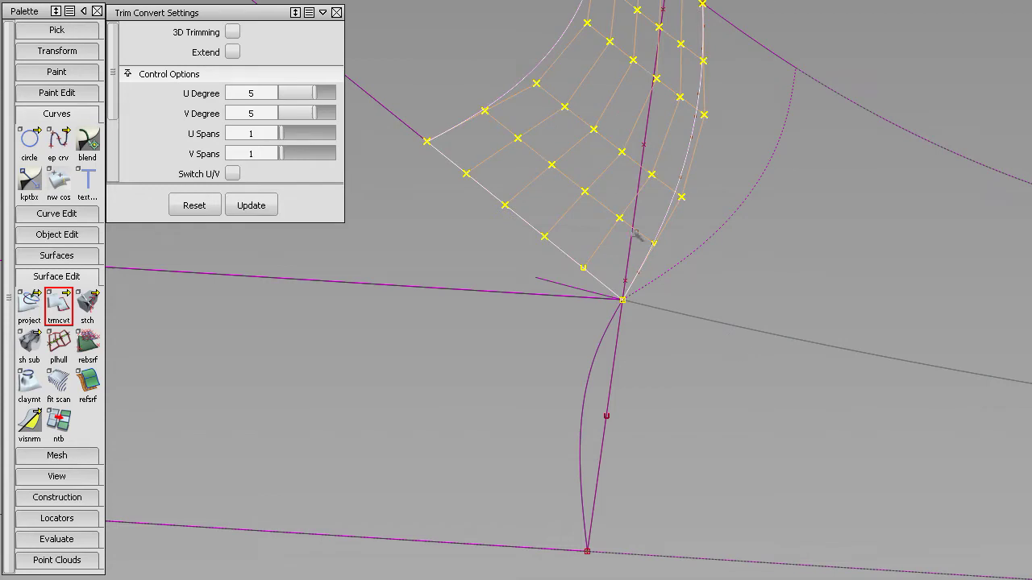
Hide the original arc-ended fillet surface and its projected curve, leaving the converted surface in place.
{"action": "left_click_drag", "start_coordinate": [633, 233], "coordinate": [711, 262], "text": "alt+shift"}
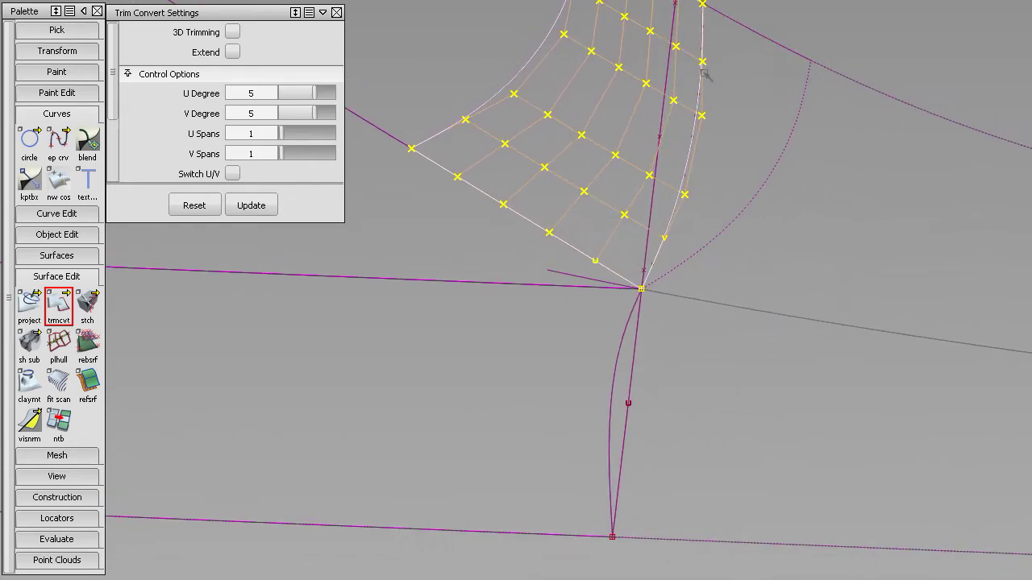
{"action": "left_click_drag", "start_coordinate": [810, 279], "coordinate": [811, 153], "text": "ctrl+shift"}
{"action": "left_click_drag", "start_coordinate": [848, 232], "coordinate": [771, 195], "text": "ctrl+shift"}
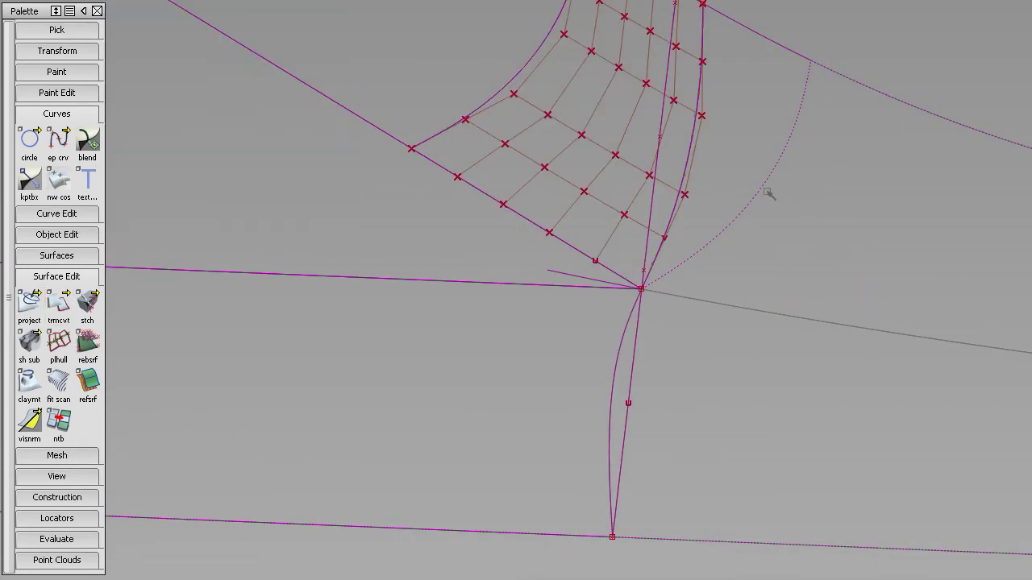
{"action": "left_click", "coordinate": [759, 191]}
{"action": "left_click", "coordinate": [847, 246], "text": "ctrl+shift"}
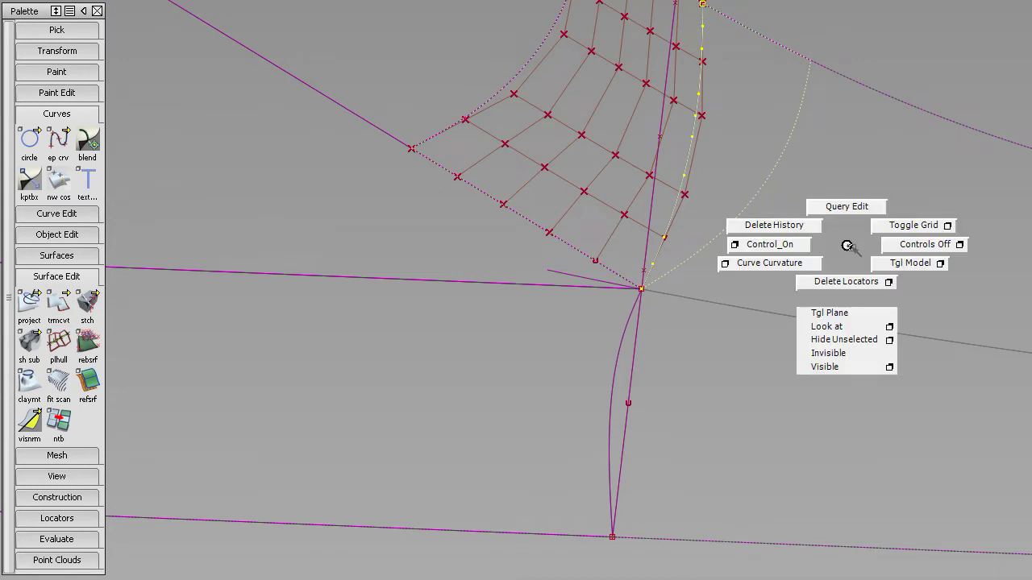
{"action": "left_click", "coordinate": [839, 361]}
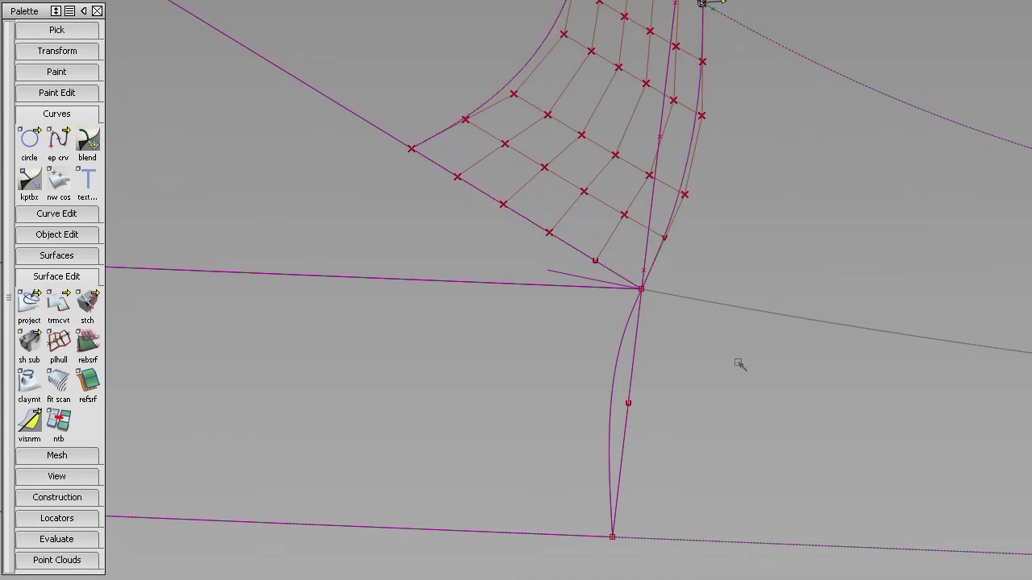
Create a freeform blend surface across the gap between the curved upper edge and the lower surface's edge.
{"action": "left_click_drag", "start_coordinate": [738, 362], "coordinate": [387, 183], "text": "alt+shift"}
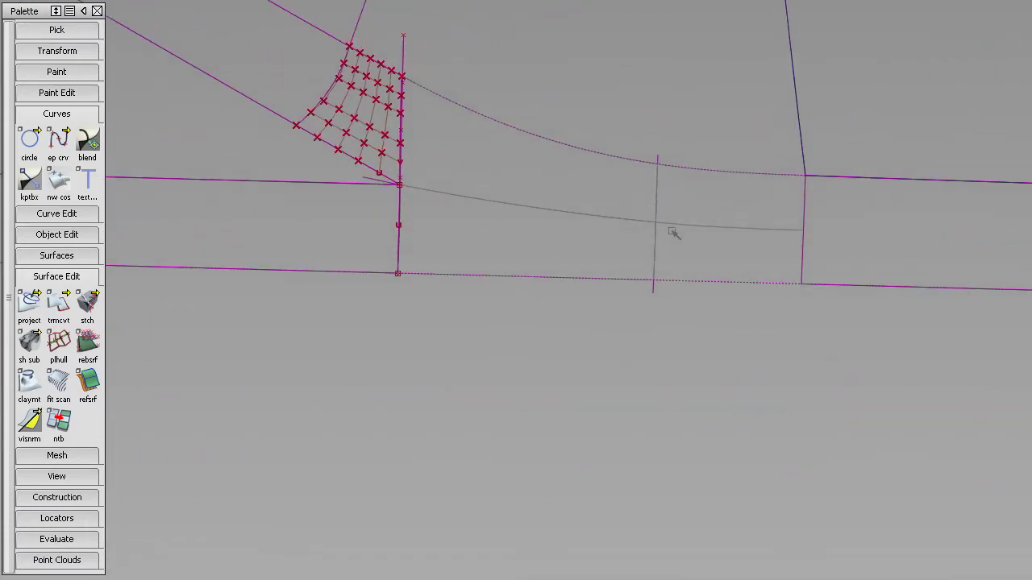
{"action": "mouse_move", "coordinate": [502, 262]}
{"action": "left_mouse_down", "text": "alt+shift"}
{"action": "mouse_move", "coordinate": [508, 198]}
{"action": "mouse_move", "coordinate": [486, 239]}
{"action": "mouse_move", "coordinate": [395, 269]}
{"action": "mouse_move", "coordinate": [598, 261]}
{"action": "mouse_move", "coordinate": [540, 304]}
{"action": "mouse_move", "coordinate": [525, 256]}
{"action": "mouse_move", "coordinate": [431, 349]}
{"action": "left_mouse_up", "text": "alt+shift"}
{"action": "left_click", "coordinate": [497, 120], "text": "alt+shift"}
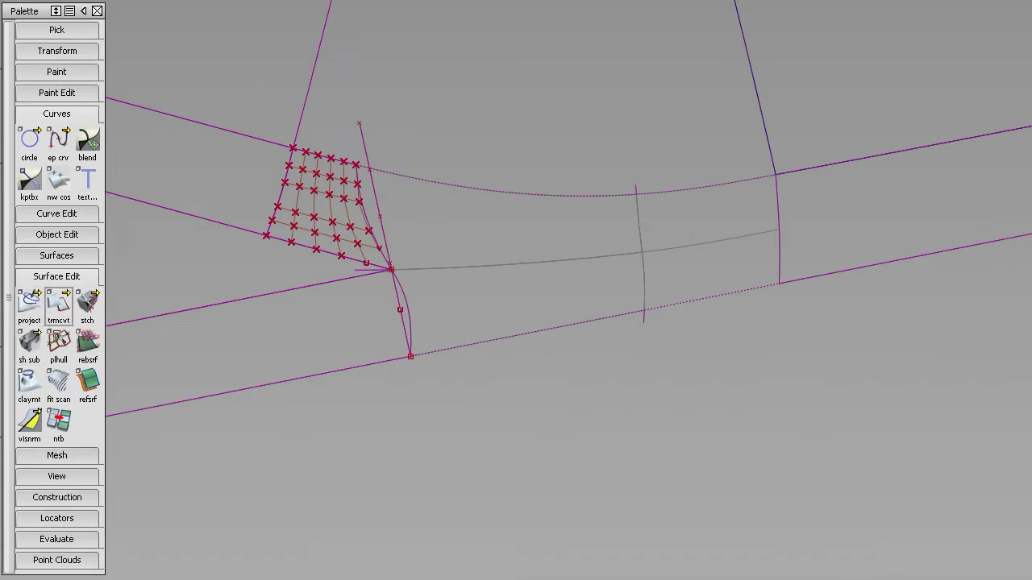
{"action": "left_click", "coordinate": [51, 276]}
{"action": "left_click", "coordinate": [51, 256]}
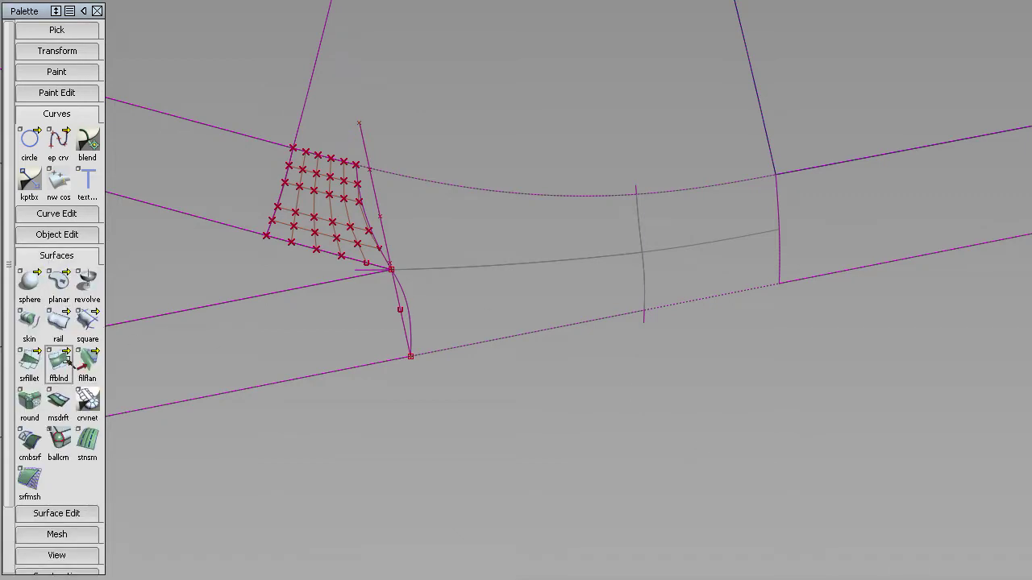
{"action": "double_click", "coordinate": [31, 364]}
{"action": "left_click", "coordinate": [66, 362]}
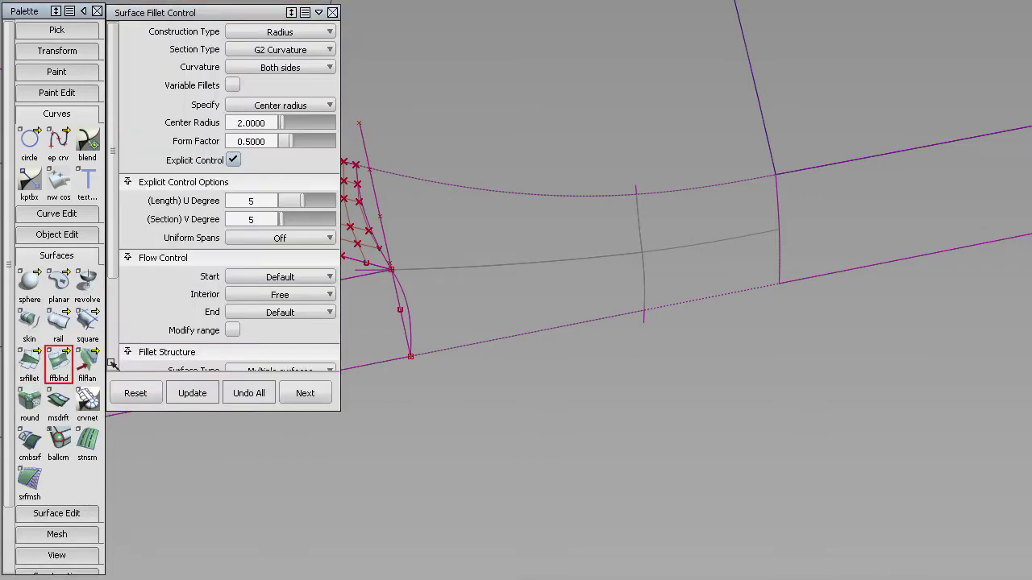
{"action": "left_click", "coordinate": [564, 202]}
{"action": "mouse_move", "coordinate": [631, 392]}
{"action": "left_mouse_down", "text": "alt+shift"}
{"action": "mouse_move", "coordinate": [544, 364]}
{"action": "mouse_move", "coordinate": [625, 361]}
{"action": "mouse_move", "coordinate": [616, 387]}
{"action": "left_mouse_up", "text": "alt+shift"}
{"action": "left_click", "coordinate": [529, 315], "text": "alt+shift"}
{"action": "right_click_drag", "start_coordinate": [529, 315], "coordinate": [554, 302], "text": "alt+shift"}
{"action": "left_click_drag", "start_coordinate": [555, 301], "coordinate": [283, 387], "text": "alt+shift"}
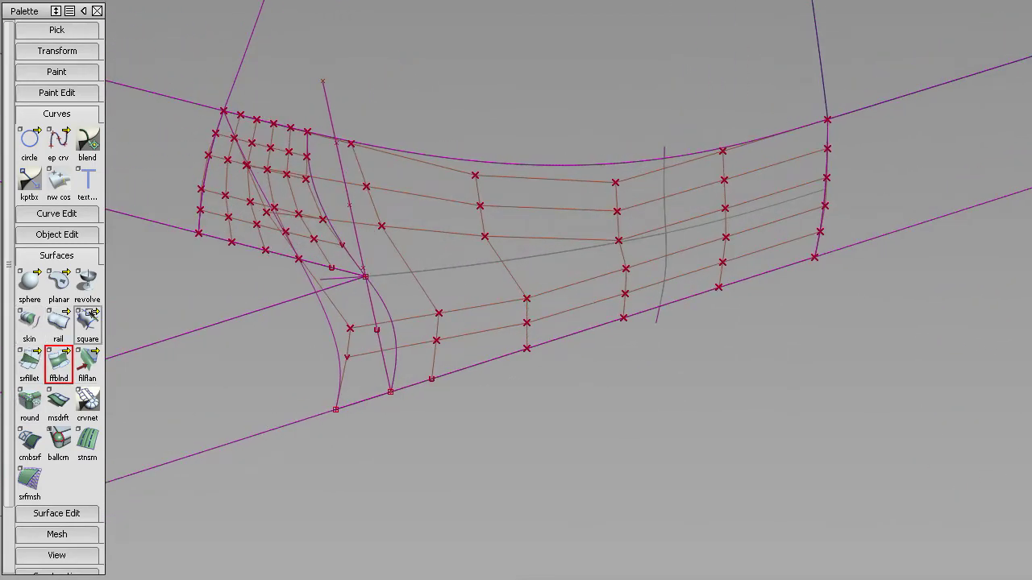
Shorten the freeform blend surface with Extend, using Extrapolate and Merge, by pulling its curved edge back from the fillet junction.
{"action": "scroll", "coordinate": [80, 243], "scroll_direction": "down", "scroll_amount": 1}
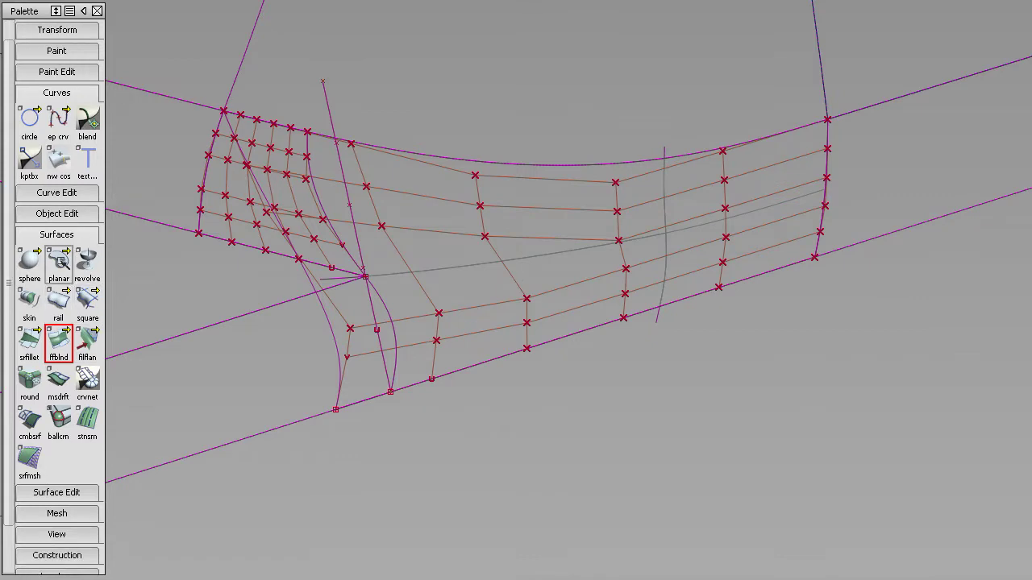
{"action": "left_click", "coordinate": [61, 215]}
{"action": "double_click", "coordinate": [88, 246]}
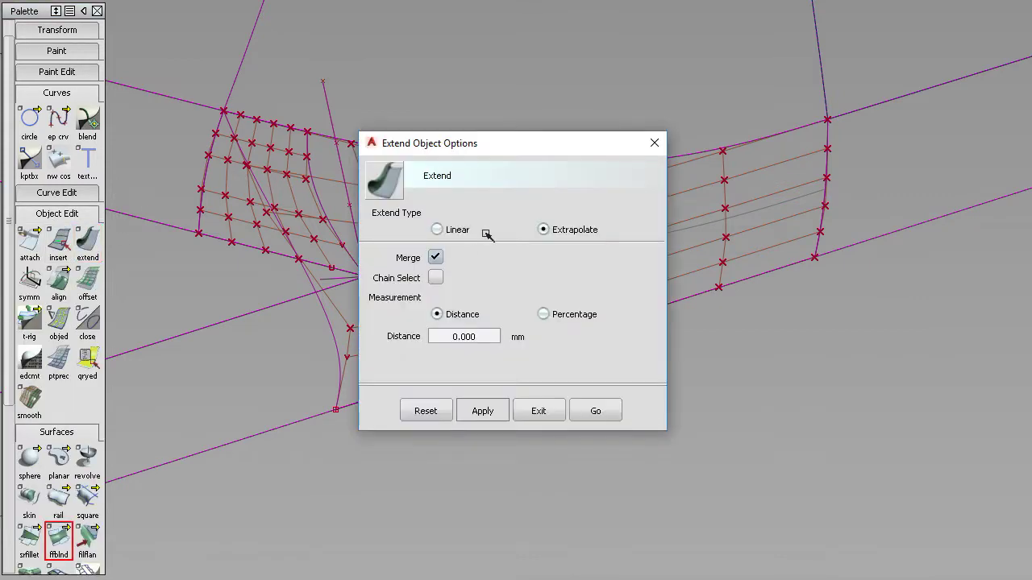
{"action": "left_click", "coordinate": [595, 411]}
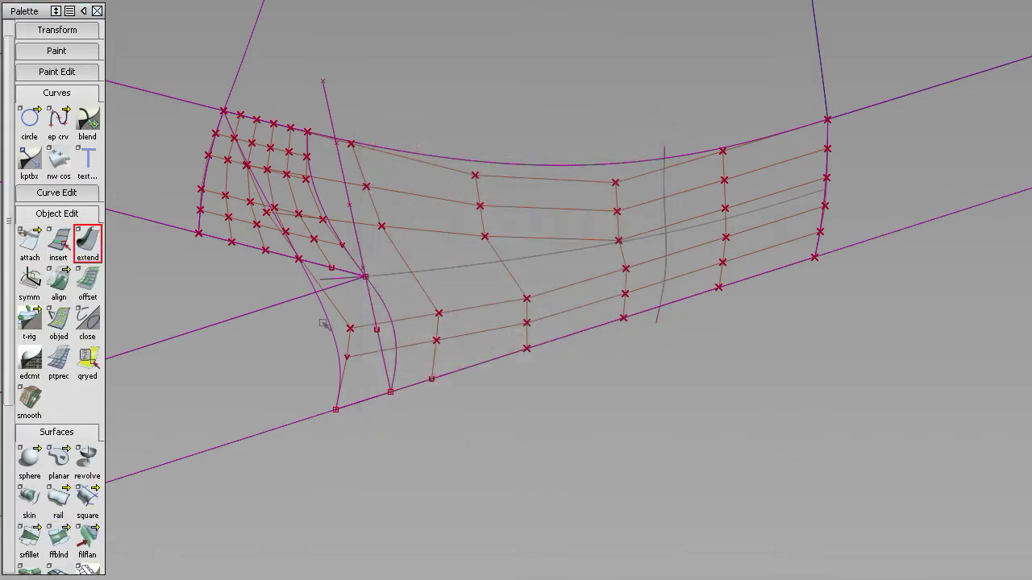
{"action": "left_click", "coordinate": [325, 324]}
{"action": "key", "text": "Return"}
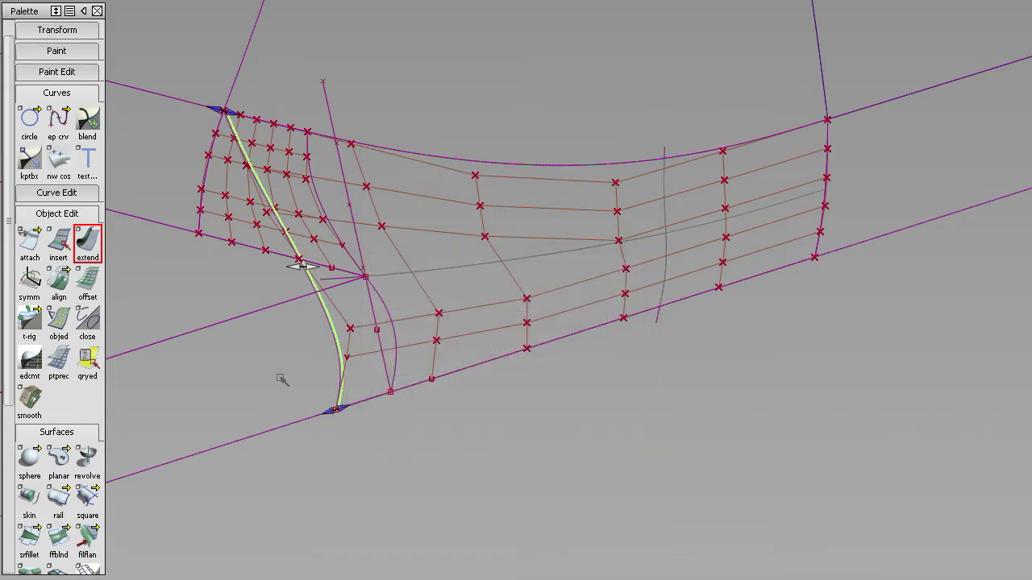
{"action": "left_click_drag", "start_coordinate": [533, 368], "coordinate": [908, 295]}
Delete the straight construction line running through the fillet junction.
{"action": "mouse_move", "coordinate": [467, 316]}
{"action": "left_mouse_down", "text": "alt+shift"}
{"action": "mouse_move", "coordinate": [396, 320]}
{"action": "mouse_move", "coordinate": [410, 344]}
{"action": "mouse_move", "coordinate": [447, 348]}
{"action": "left_mouse_up", "text": "alt+shift"}
{"action": "mouse_move", "coordinate": [448, 348]}
{"action": "left_mouse_down", "text": "ctrl+shift"}
{"action": "mouse_move", "coordinate": [423, 148]}
{"action": "mouse_move", "coordinate": [430, 171]}
{"action": "left_mouse_up", "text": "ctrl+shift"}
{"action": "left_click", "coordinate": [408, 178]}
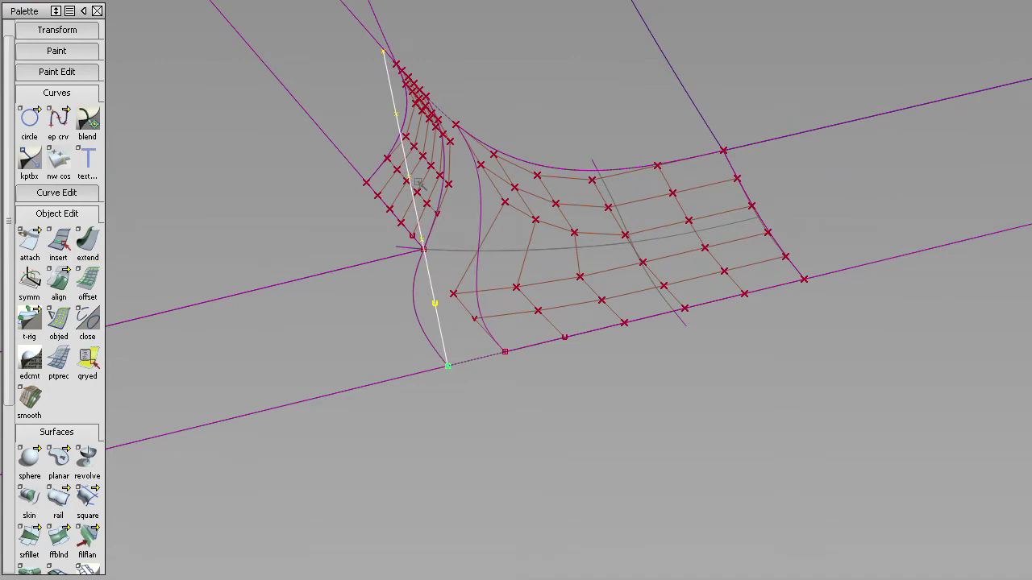
{"action": "key", "text": "Delete"}
Turn off the control vertex display on the blend surface and the converted fillet end surface.
{"action": "left_click_drag", "start_coordinate": [436, 269], "coordinate": [468, 260], "text": "alt+shift"}
{"action": "left_click_drag", "start_coordinate": [533, 252], "coordinate": [514, 286], "text": "ctrl+shift"}
{"action": "left_click", "coordinate": [526, 228]}
{"action": "left_click", "coordinate": [354, 183]}
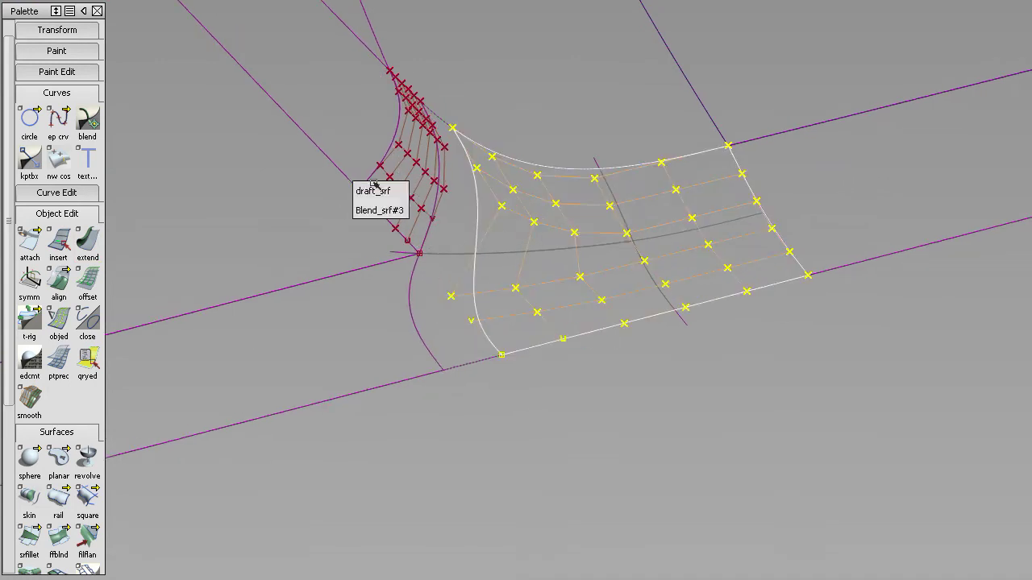
{"action": "left_click", "coordinate": [401, 188]}
{"action": "right_click_drag", "start_coordinate": [414, 224], "coordinate": [504, 207], "text": "ctrl+shift"}
{"action": "left_click", "coordinate": [428, 221], "text": "ctrl+shift"}
{"action": "left_click_drag", "start_coordinate": [505, 208], "coordinate": [514, 179], "text": "alt+shift"}
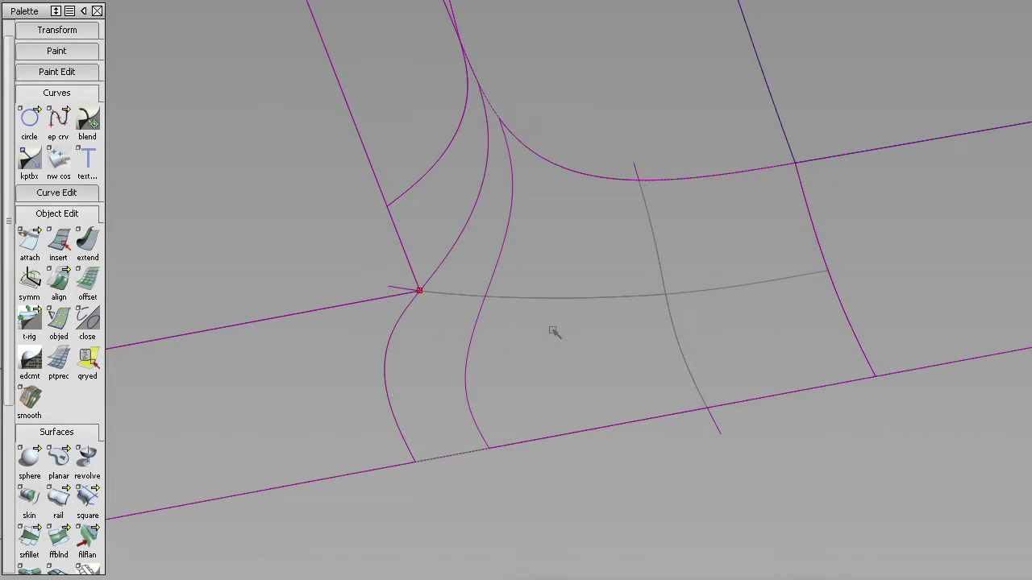
Extend the blend surface's curved edge by a negative amount again, leaving only a short patch at the single-fillet end.
{"action": "mouse_move", "coordinate": [585, 286]}
{"action": "left_mouse_down", "text": "alt+shift"}
{"action": "mouse_move", "coordinate": [582, 295]}
{"action": "mouse_move", "coordinate": [677, 253]}
{"action": "left_mouse_up", "text": "alt+shift"}
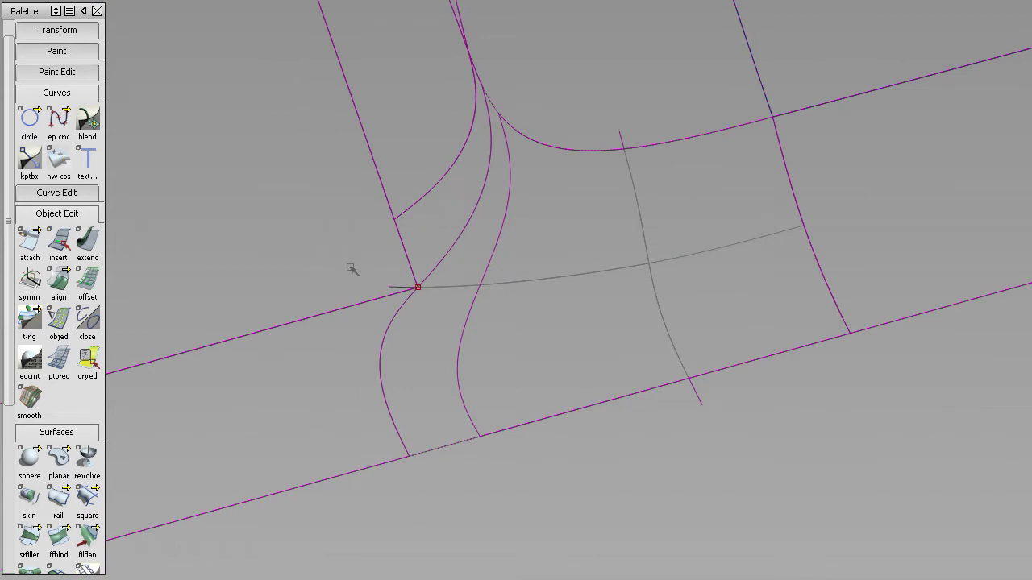
{"action": "mouse_move", "coordinate": [555, 260]}
{"action": "left_mouse_down", "text": "alt+shift"}
{"action": "mouse_move", "coordinate": [604, 281]}
{"action": "mouse_move", "coordinate": [578, 317]}
{"action": "mouse_move", "coordinate": [598, 303]}
{"action": "left_mouse_up", "text": "alt+shift"}
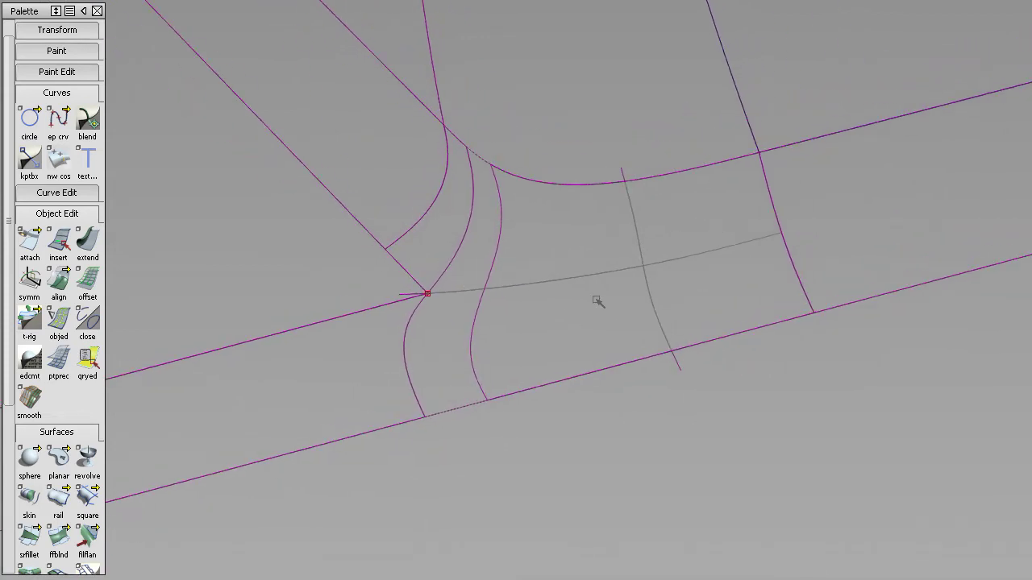
{"action": "left_click", "coordinate": [87, 242]}
{"action": "left_click", "coordinate": [499, 250]}
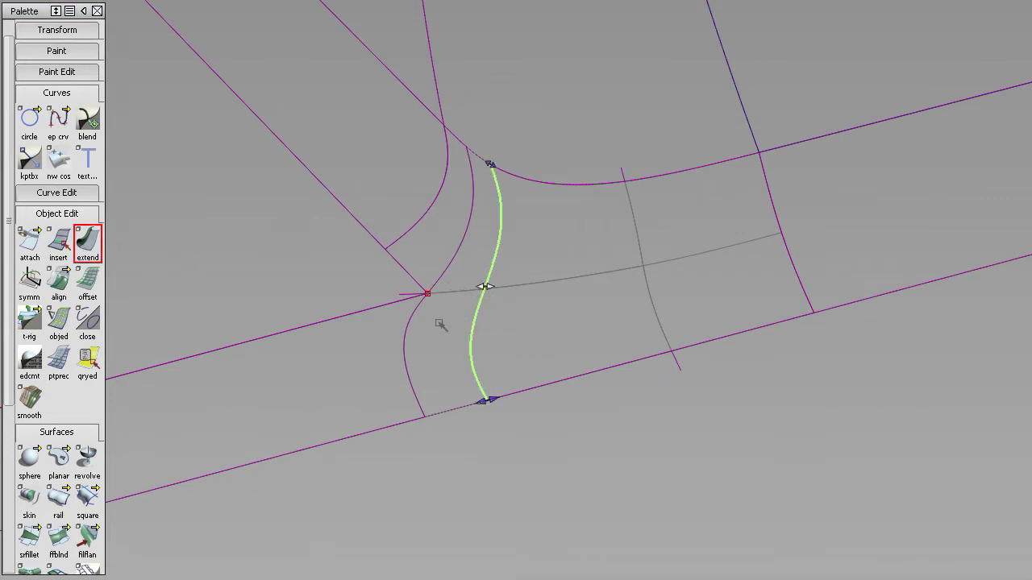
{"action": "left_click_drag", "start_coordinate": [441, 324], "coordinate": [803, 279]}
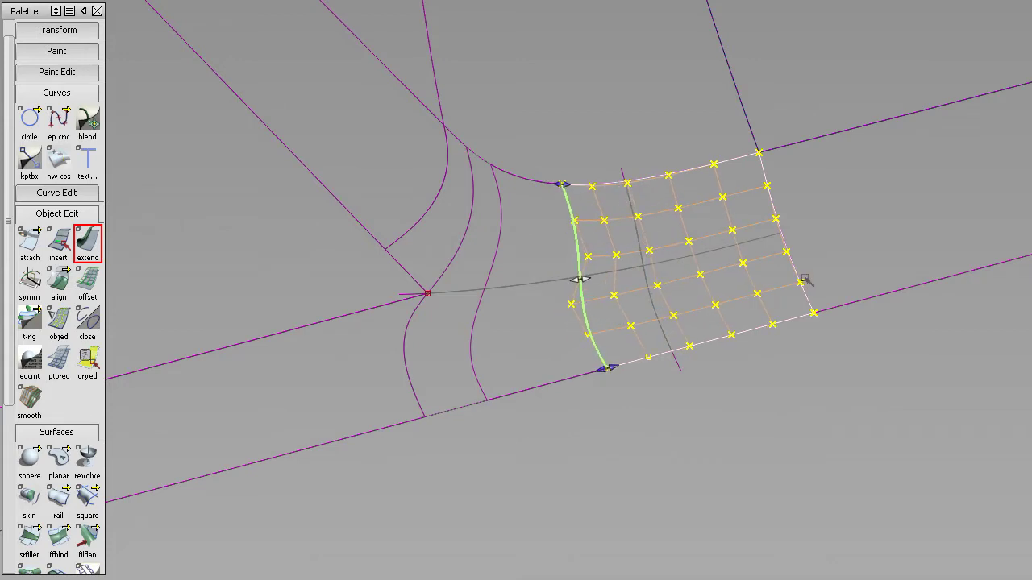
{"action": "right_click_drag", "start_coordinate": [646, 305], "coordinate": [677, 238], "text": "alt+shift"}
{"action": "mouse_move", "coordinate": [677, 238]}
{"action": "left_mouse_down", "text": "alt+shift"}
{"action": "mouse_move", "coordinate": [601, 270]}
{"action": "mouse_move", "coordinate": [675, 275]}
{"action": "left_mouse_up", "text": "alt+shift"}
{"action": "mouse_move", "coordinate": [448, 328]}
{"action": "left_mouse_down"}
{"action": "mouse_move", "coordinate": [746, 286]}
{"action": "mouse_move", "coordinate": [733, 289]}
{"action": "left_mouse_up"}
{"action": "left_click_drag", "start_coordinate": [733, 289], "coordinate": [679, 315], "text": "alt+shift"}
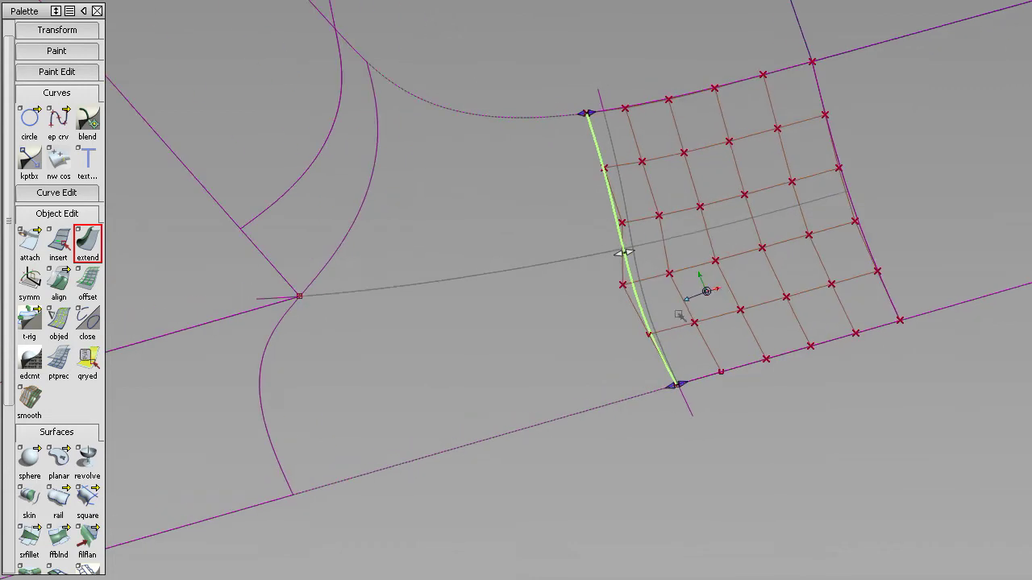
Untrim the triangular surface that lies between the two converging fillets.
{"action": "left_click_drag", "start_coordinate": [368, 304], "coordinate": [375, 395], "text": "alt+shift"}
{"action": "right_click_drag", "start_coordinate": [374, 284], "coordinate": [344, 331], "text": "alt+shift"}
{"action": "left_click_drag", "start_coordinate": [343, 332], "coordinate": [324, 387], "text": "ctrl+shift"}
{"action": "left_click", "coordinate": [355, 358]}
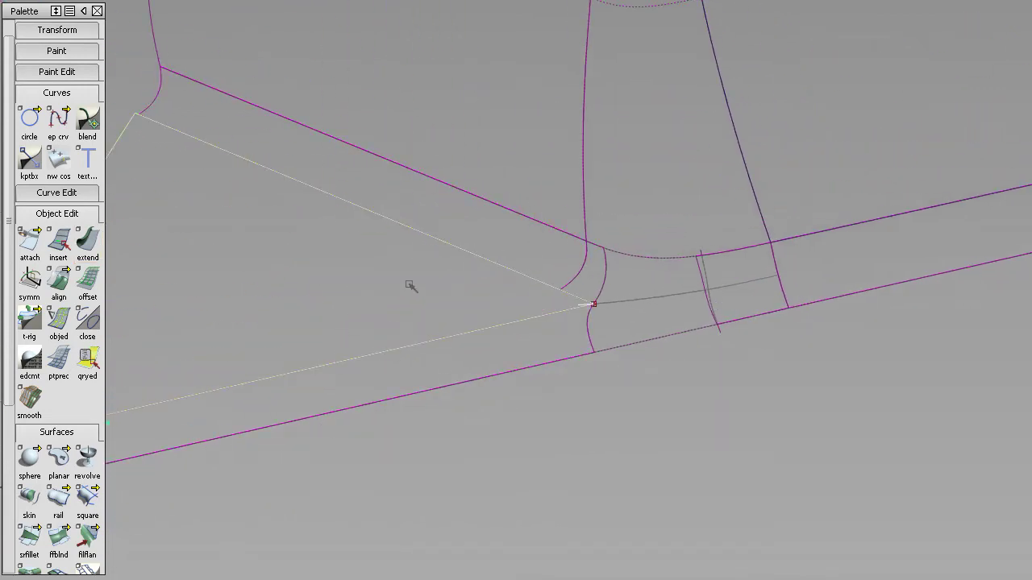
{"action": "mouse_move", "coordinate": [409, 285]}
{"action": "left_mouse_down", "text": "alt+shift"}
{"action": "mouse_move", "coordinate": [449, 348]}
{"action": "mouse_move", "coordinate": [436, 347]}
{"action": "left_mouse_up", "text": "alt+shift"}
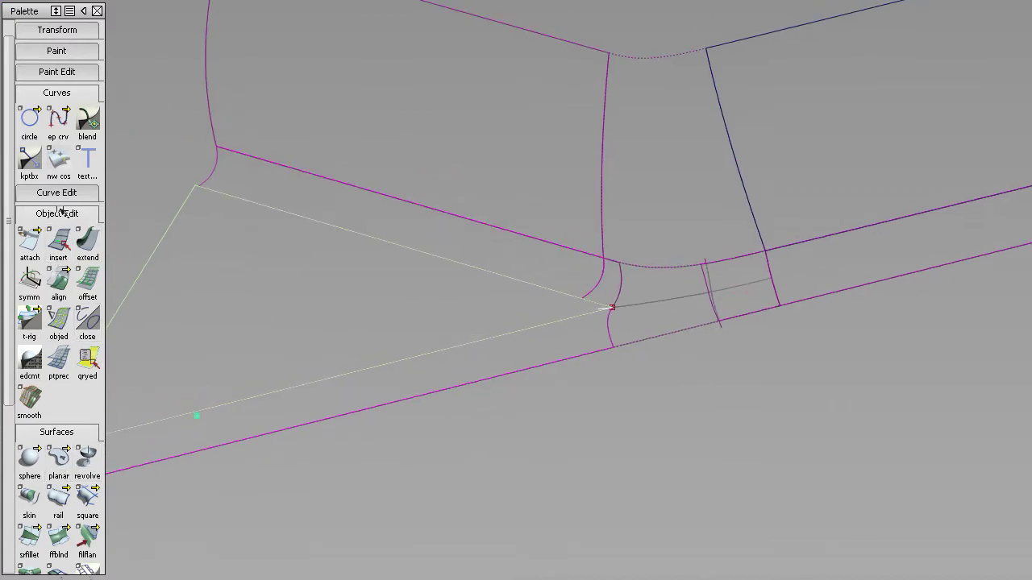
{"action": "left_click", "coordinate": [60, 213]}
{"action": "left_click", "coordinate": [60, 234]}
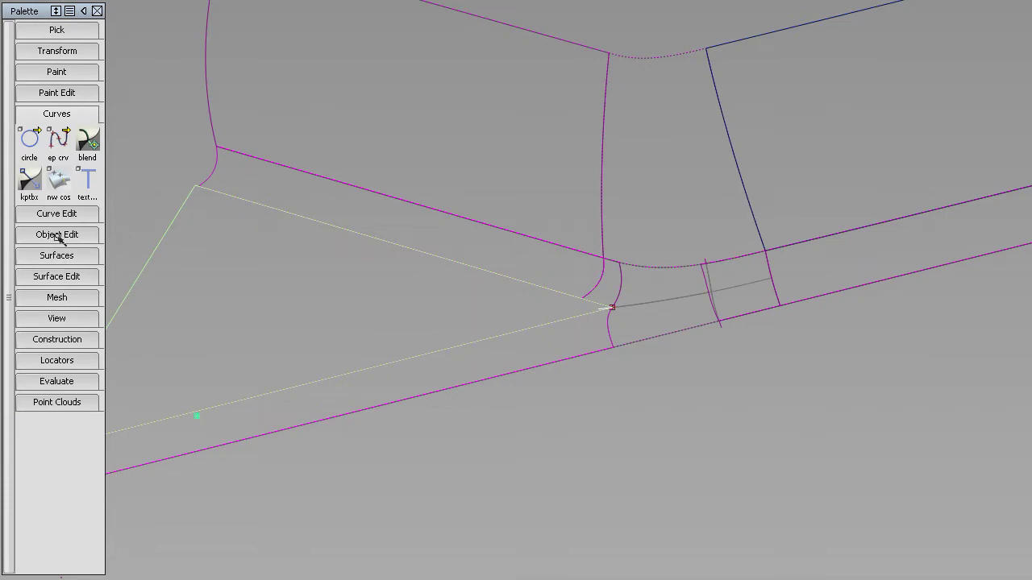
{"action": "left_click", "coordinate": [59, 277]}
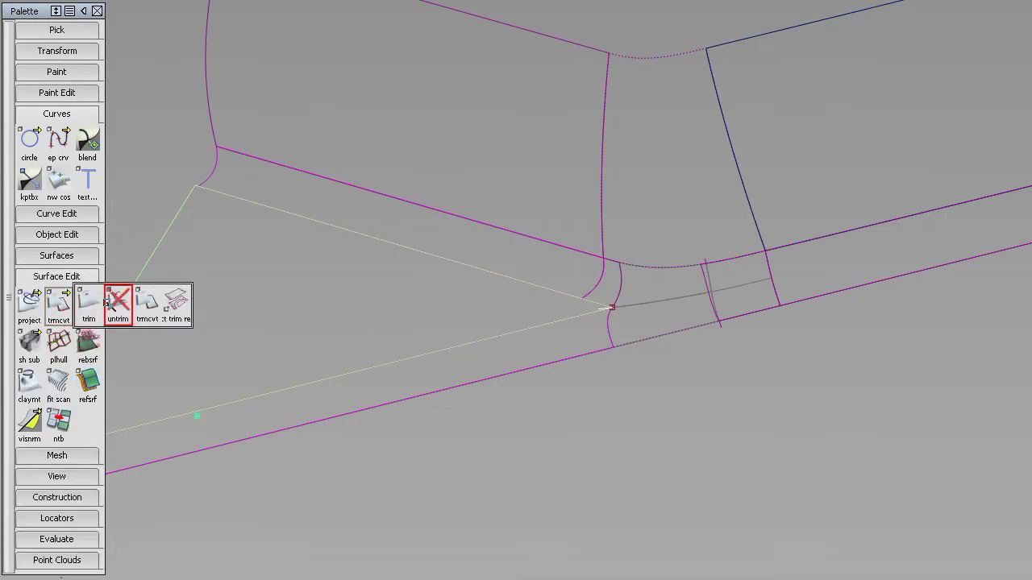
{"action": "left_click", "coordinate": [113, 303]}
{"action": "left_click", "coordinate": [345, 296]}
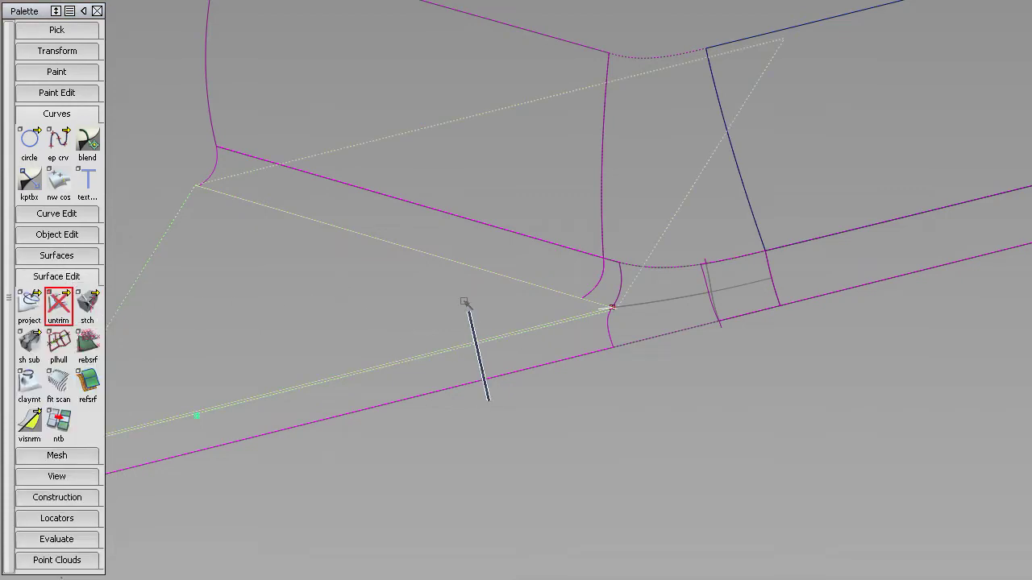
{"action": "left_click_drag", "start_coordinate": [489, 400], "coordinate": [464, 301], "text": "ctrl+shift"}
Extend the untrimmed surface's end edge past the blend patch as a separate surface, with Extrapolate on and Merge off.
{"action": "left_click_drag", "start_coordinate": [495, 371], "coordinate": [783, 272], "text": "alt+shift"}
{"action": "right_click_drag", "start_coordinate": [783, 272], "coordinate": [713, 366], "text": "alt+shift"}
{"action": "middle_click_drag", "start_coordinate": [714, 366], "coordinate": [637, 414], "text": "alt+shift"}
{"action": "left_click_drag", "start_coordinate": [638, 415], "coordinate": [524, 407], "text": "alt+shift"}
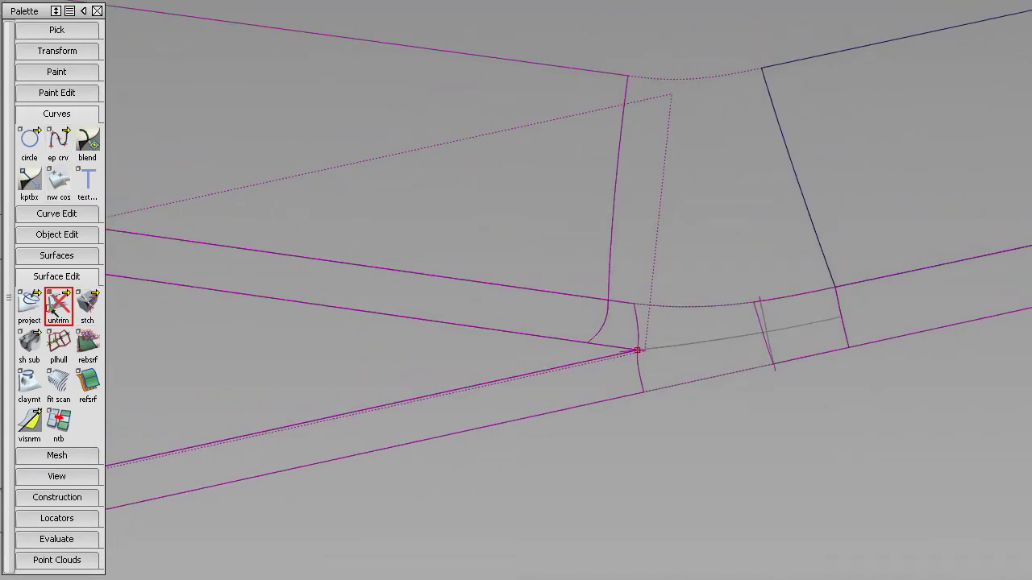
{"action": "left_click", "coordinate": [57, 234]}
{"action": "double_click", "coordinate": [87, 265]}
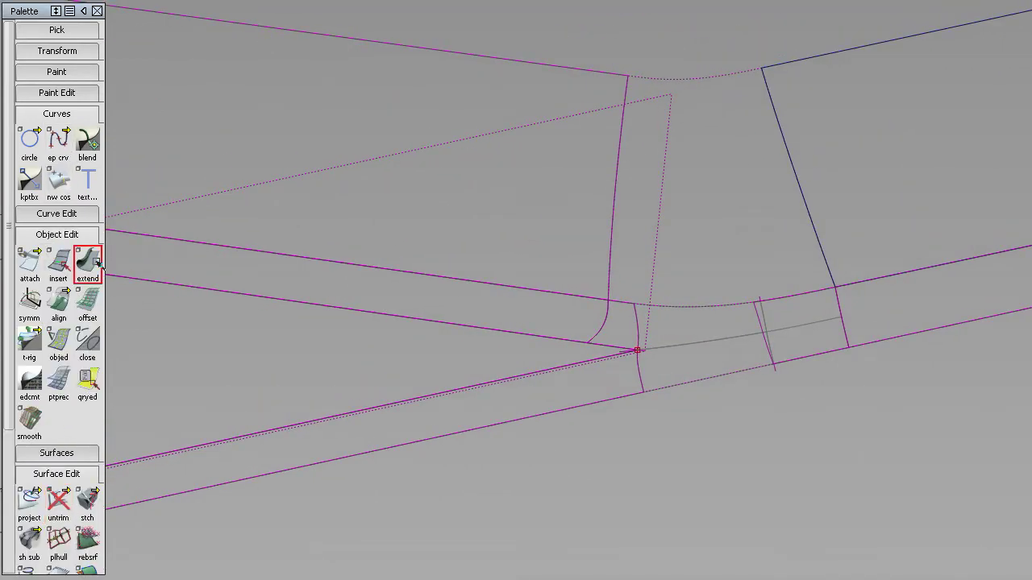
{"action": "left_click", "coordinate": [436, 258]}
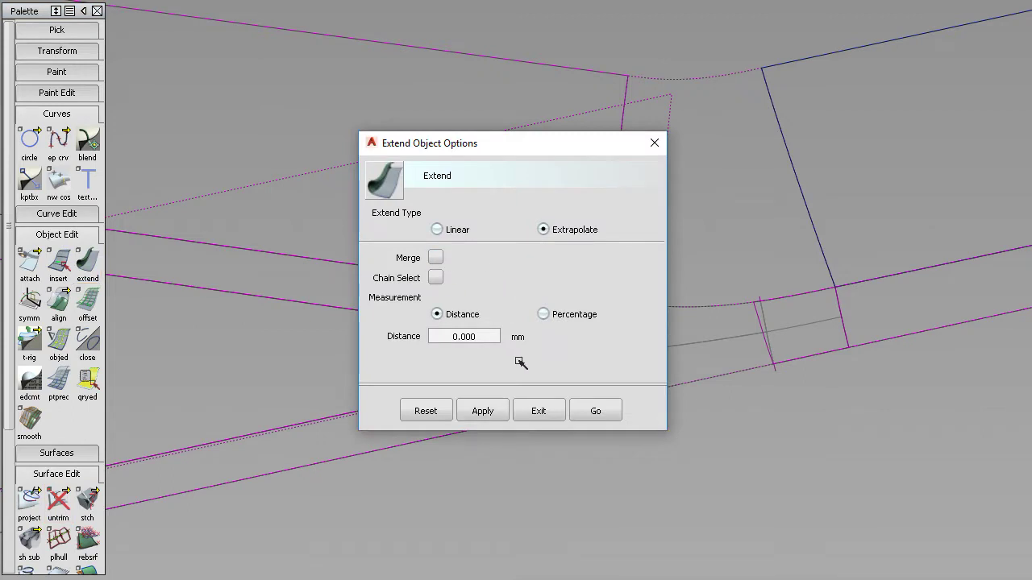
{"action": "left_click", "coordinate": [595, 412]}
{"action": "left_click", "coordinate": [657, 204]}
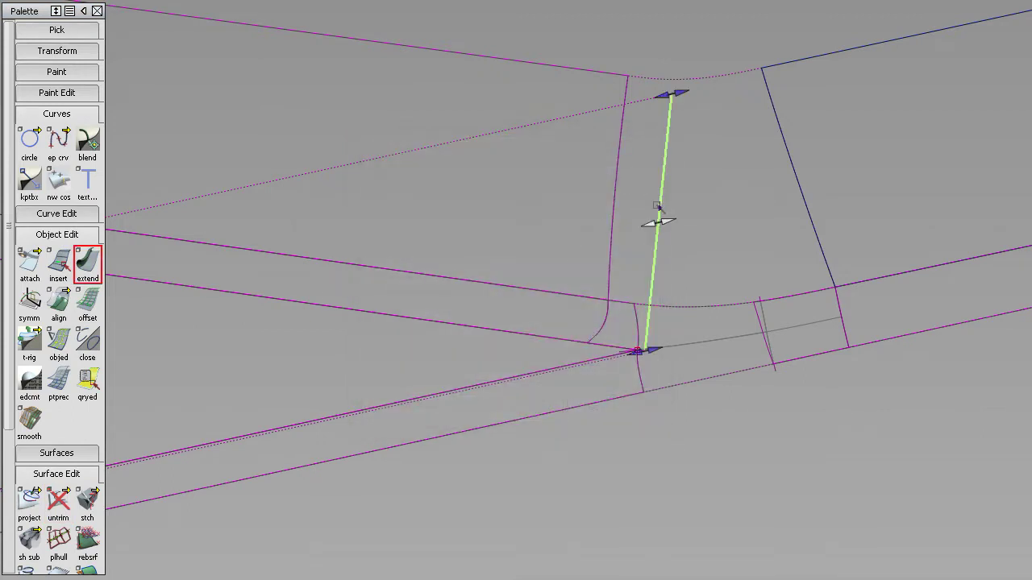
{"action": "left_click_drag", "start_coordinate": [576, 214], "coordinate": [1028, 202]}
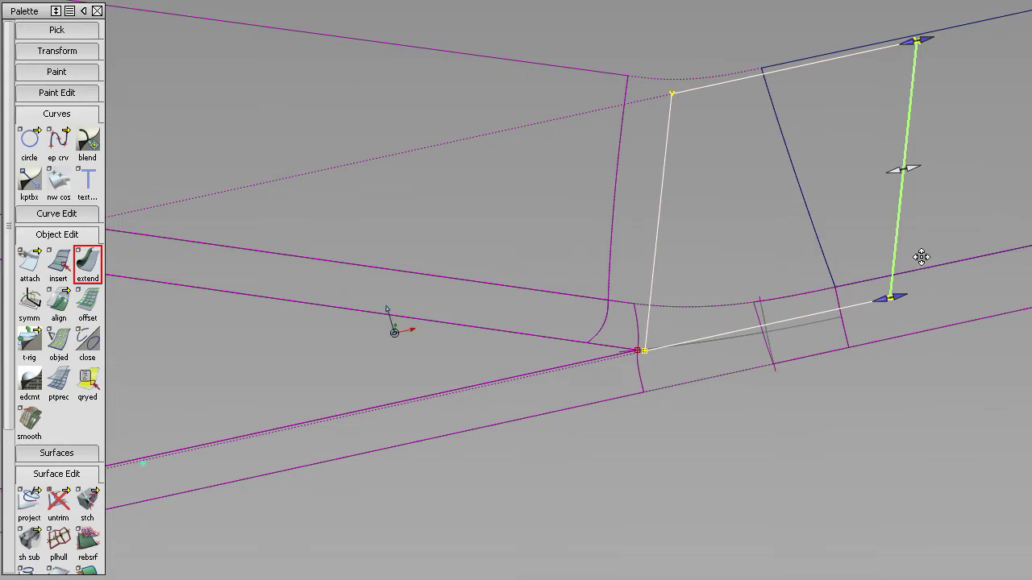
Extend the new surface's lower edge downward so that the surface passes through the blend patch.
{"action": "middle_click_drag", "start_coordinate": [922, 255], "coordinate": [556, 335], "text": "alt+shift"}
{"action": "left_click_drag", "start_coordinate": [556, 334], "coordinate": [645, 427], "text": "alt+shift"}
{"action": "left_click_drag", "start_coordinate": [657, 434], "coordinate": [675, 362], "text": "ctrl+shift"}
{"action": "right_click_drag", "start_coordinate": [727, 410], "coordinate": [541, 411], "text": "alt+shift"}
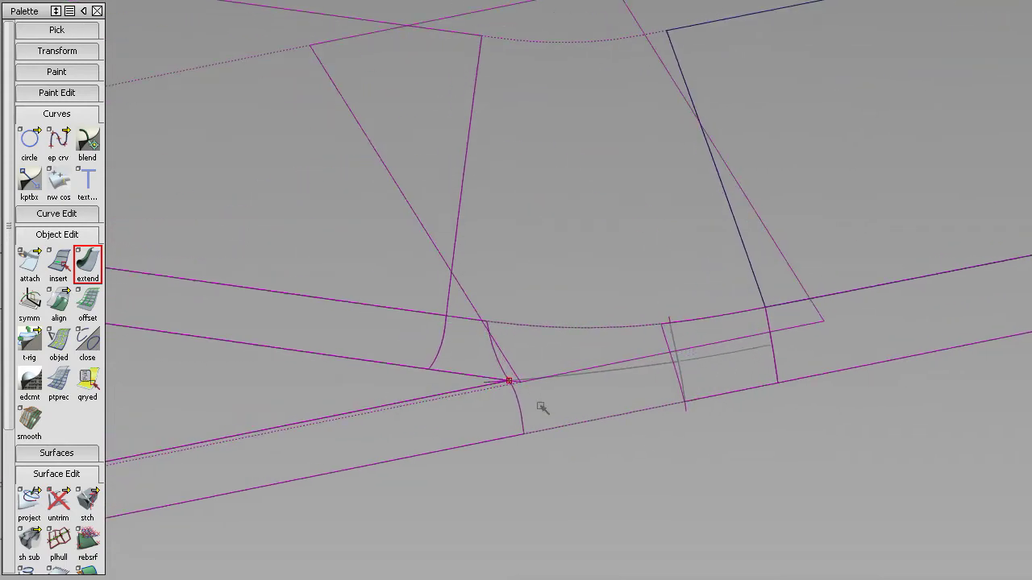
{"action": "double_click", "coordinate": [88, 272]}
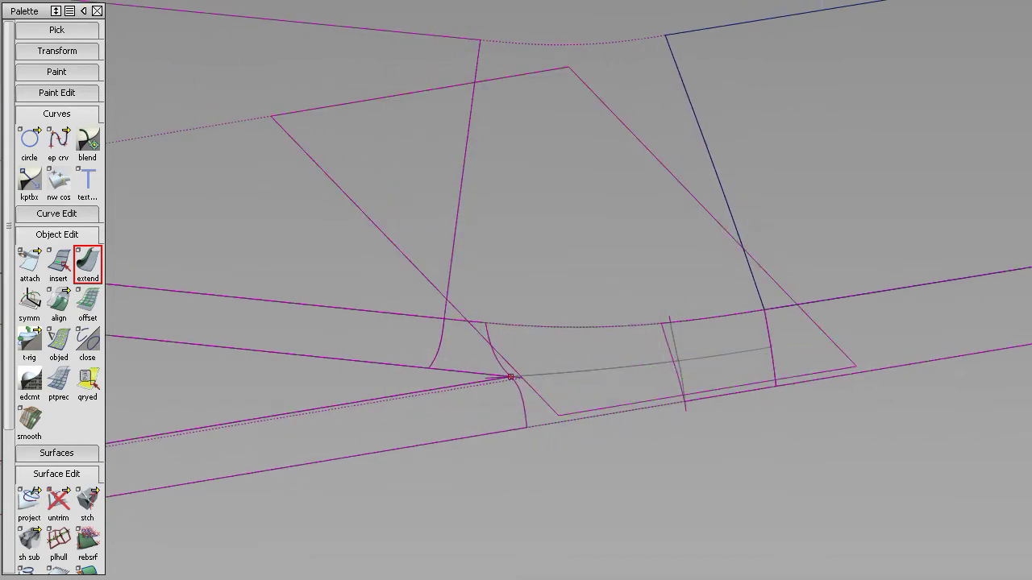
Intersect the extended surface with the shortened blend patch to create a curve on surface along its length.
{"action": "key", "text": "F1"}
{"action": "left_click_drag", "start_coordinate": [720, 409], "coordinate": [588, 418], "text": "alt+shift"}
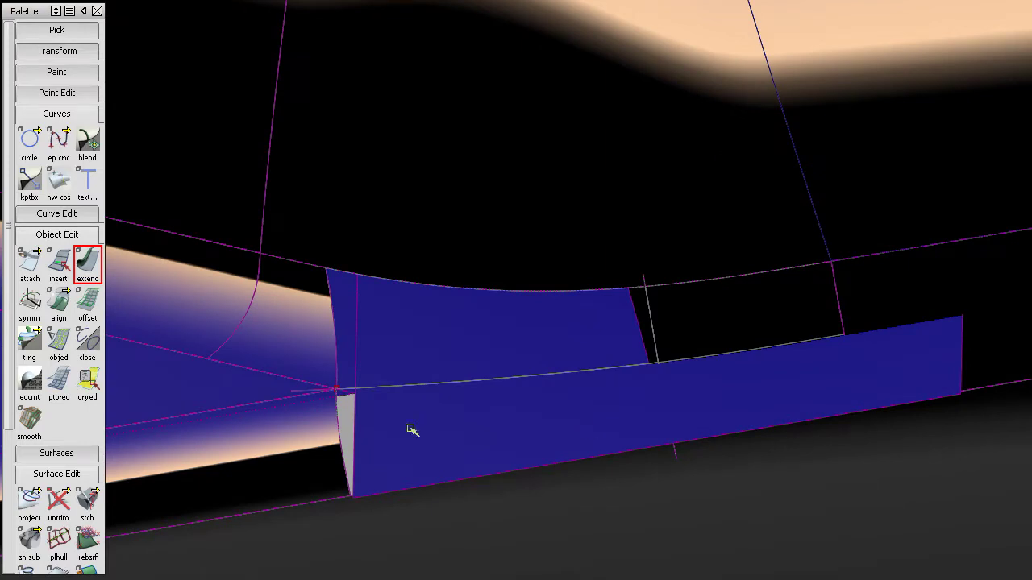
{"action": "left_click", "coordinate": [54, 236]}
{"action": "left_click", "coordinate": [50, 278]}
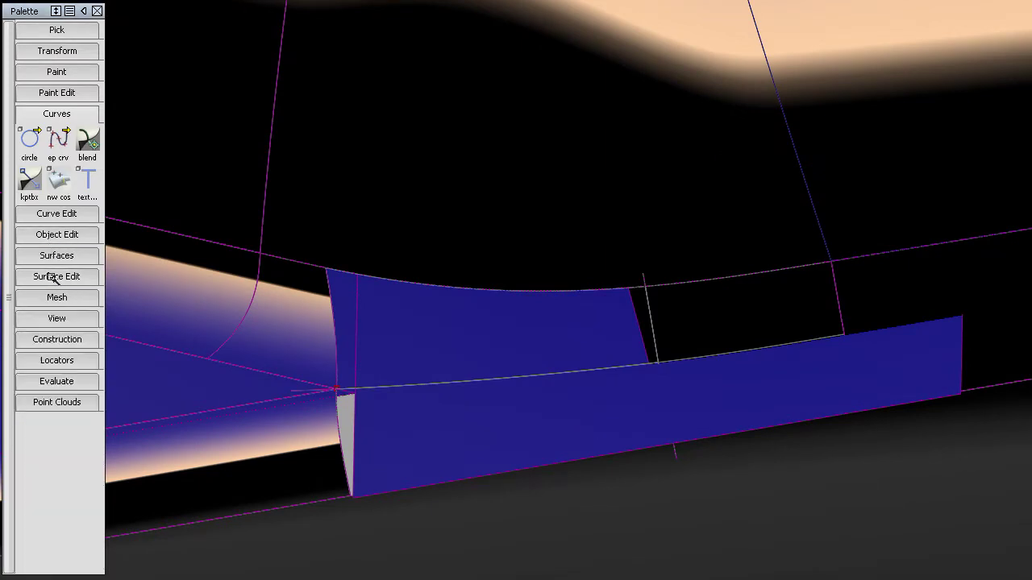
{"action": "left_click", "coordinate": [51, 278]}
{"action": "left_click", "coordinate": [29, 314]}
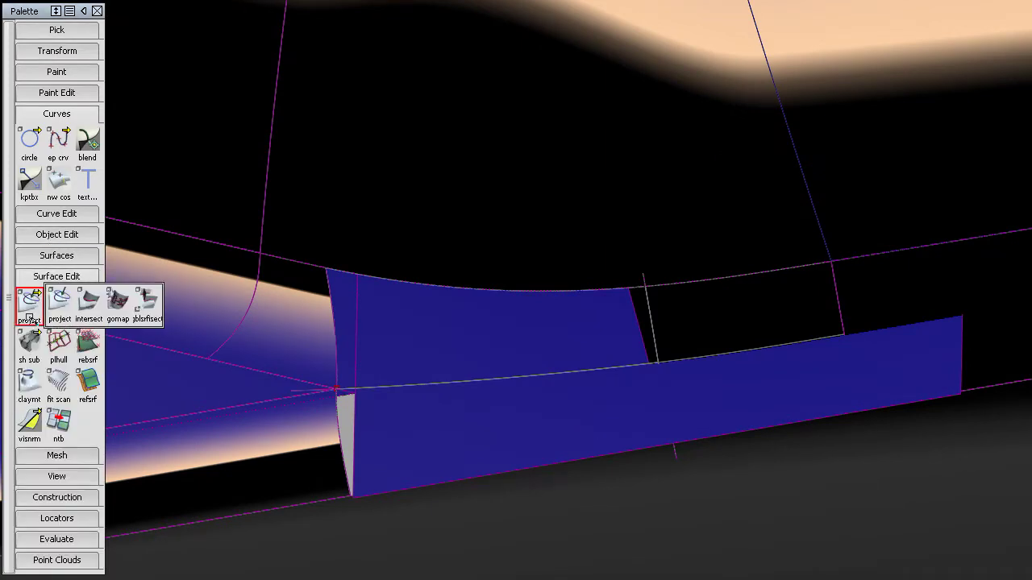
{"action": "left_click", "coordinate": [88, 302]}
{"action": "left_click_drag", "start_coordinate": [525, 342], "coordinate": [959, 394], "text": "alt+shift"}
{"action": "left_click", "coordinate": [736, 379]}
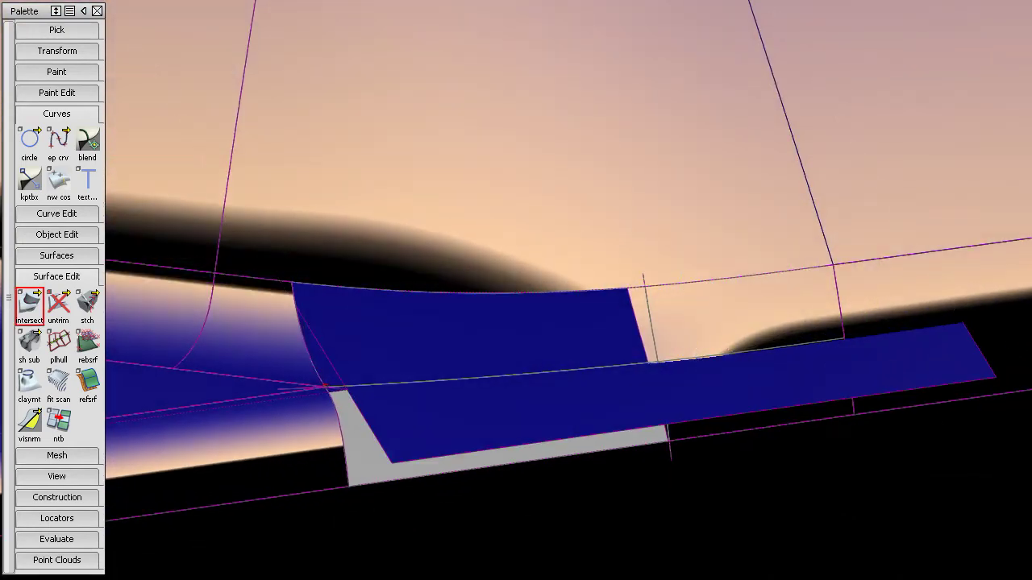
{"action": "key", "text": "F12"}
{"action": "left_click_drag", "start_coordinate": [842, 376], "coordinate": [536, 419], "text": "alt+shift"}
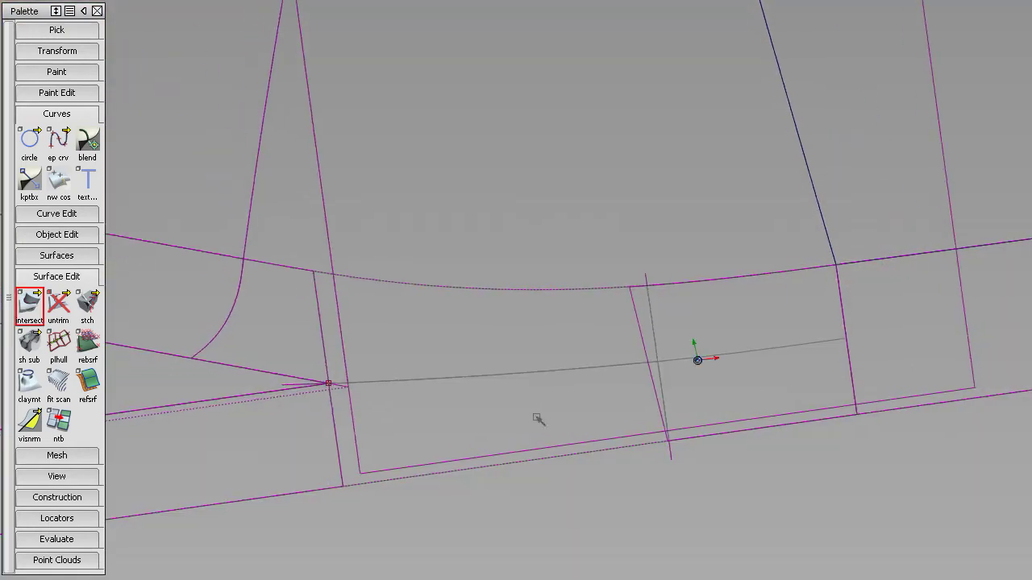
{"action": "left_click", "coordinate": [359, 432]}
{"action": "left_click_drag", "start_coordinate": [452, 430], "coordinate": [659, 408], "text": "alt+shift"}
{"action": "left_click", "coordinate": [657, 366]}
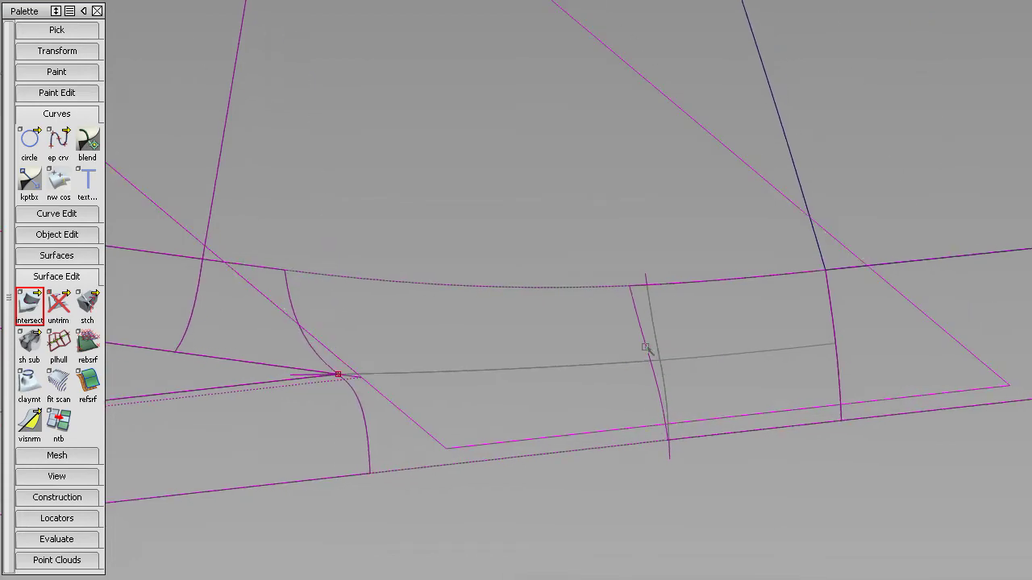
{"action": "left_click_drag", "start_coordinate": [562, 373], "coordinate": [688, 453], "text": "alt+shift"}
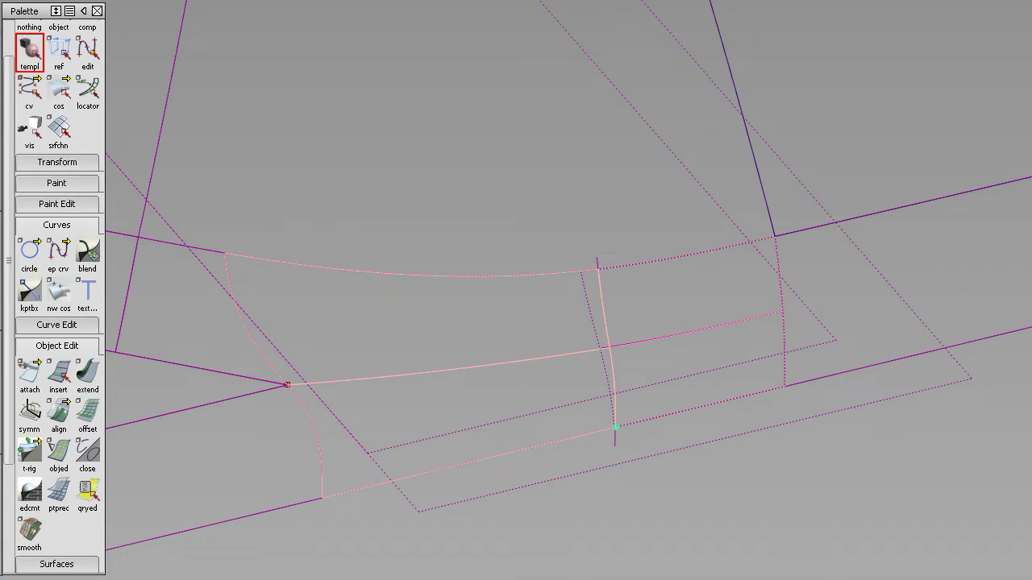
Delete the untrimmed and extended surfaces around the blend patch, keeping the intersection curve, and turn the remaining object's controls off.
{"action": "left_click_drag", "start_coordinate": [343, 231], "coordinate": [350, 341], "text": "ctrl+shift"}
{"action": "left_click_drag", "start_coordinate": [677, 348], "coordinate": [640, 349], "text": "ctrl+shift"}
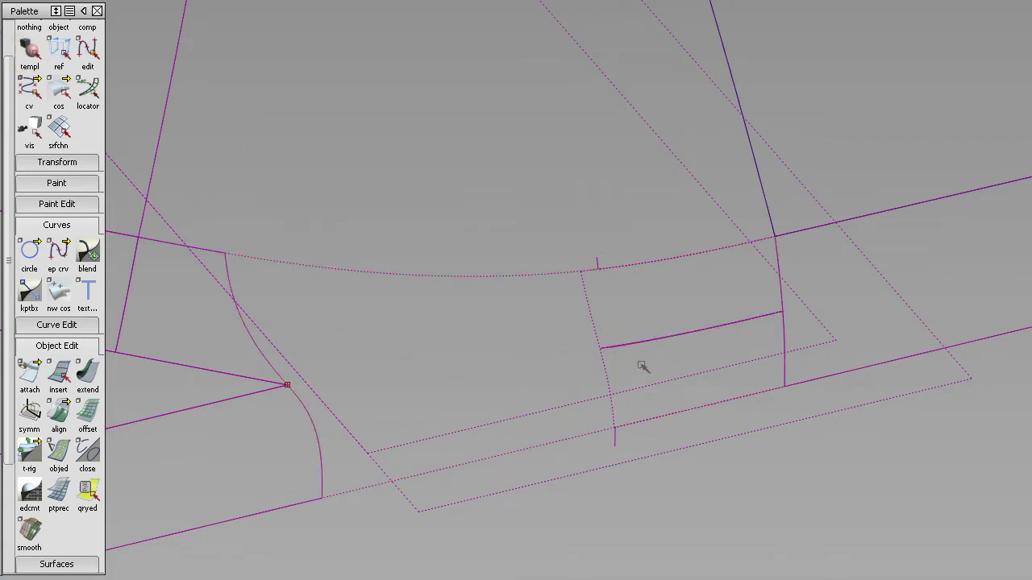
{"action": "left_click_drag", "start_coordinate": [626, 389], "coordinate": [588, 431], "text": "ctrl+shift"}
{"action": "left_click", "coordinate": [451, 507]}
{"action": "left_click", "coordinate": [414, 446]}
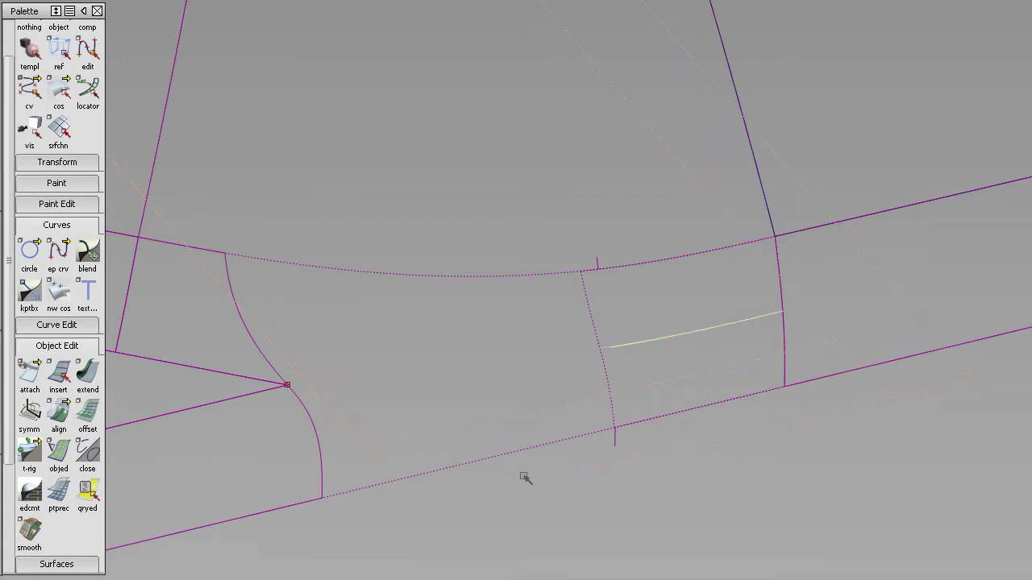
{"action": "left_click_drag", "start_coordinate": [566, 474], "coordinate": [557, 340], "text": "ctrl+shift"}
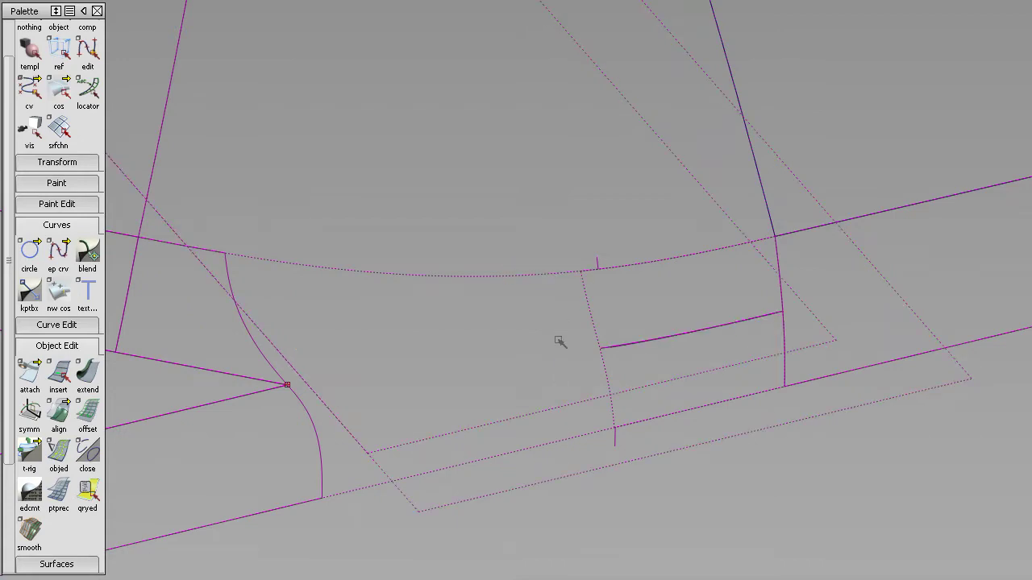
{"action": "left_click", "coordinate": [500, 423]}
{"action": "key", "text": "Delete"}
{"action": "left_click", "coordinate": [489, 495]}
{"action": "right_click_drag", "start_coordinate": [617, 479], "coordinate": [616, 478], "text": "ctrl+shift"}
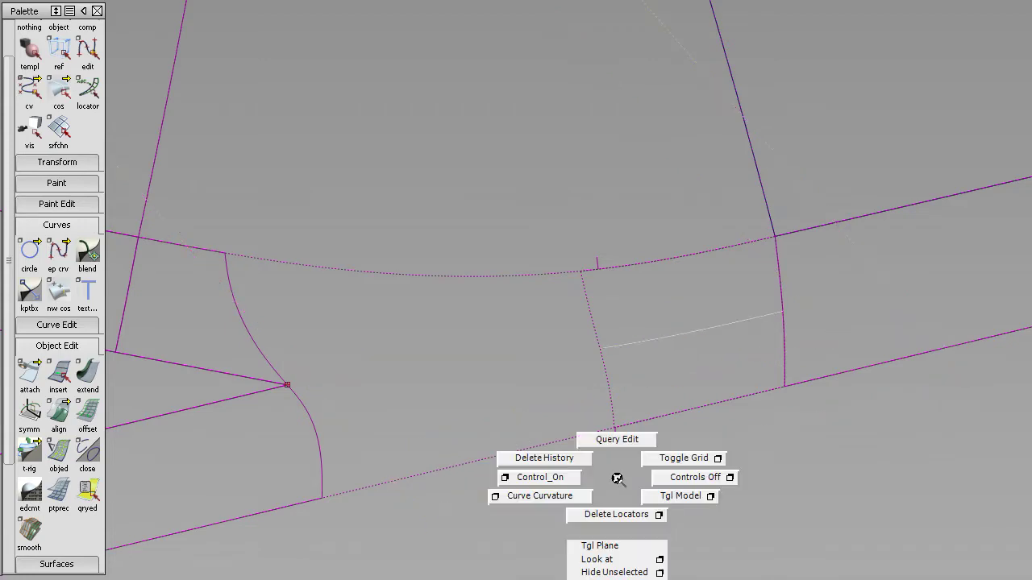
{"action": "left_click", "coordinate": [723, 476]}
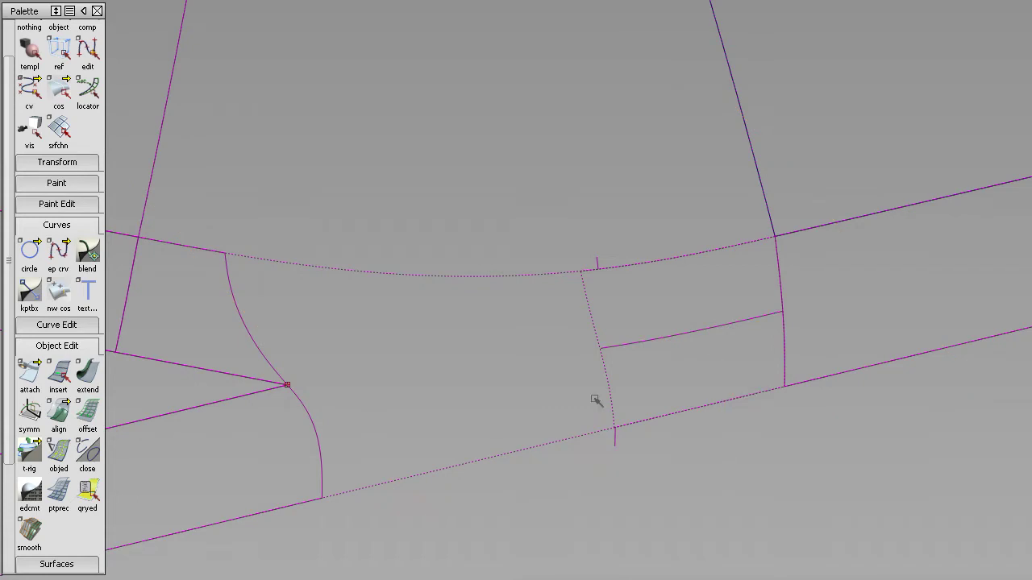
Draw an edit point curve from the intersection curve's end to the corner where the two fillets meet.
{"action": "left_click_drag", "start_coordinate": [595, 400], "coordinate": [202, 387], "text": "alt+shift"}
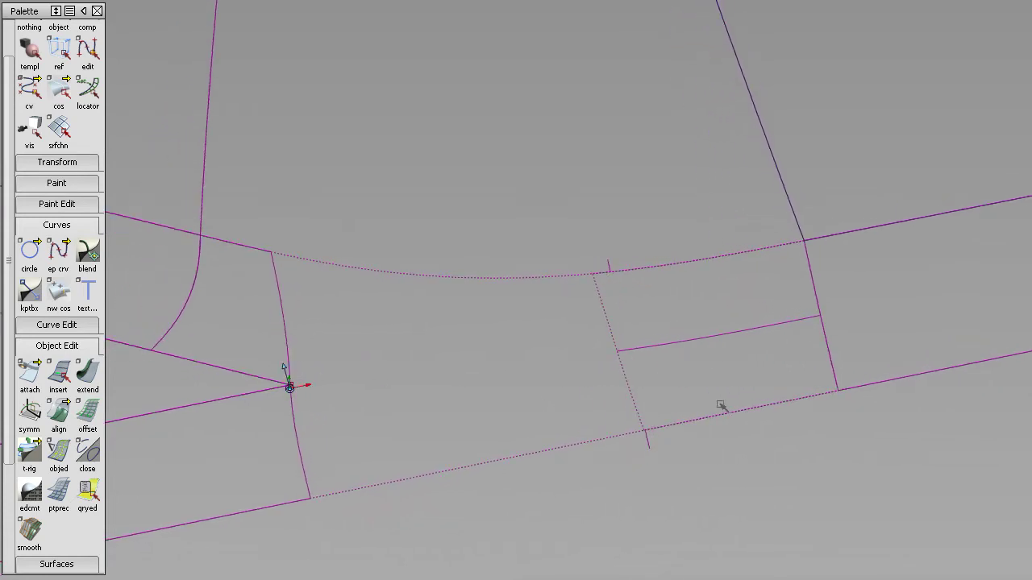
{"action": "left_click_drag", "start_coordinate": [719, 406], "coordinate": [743, 406], "text": "ctrl+shift"}
{"action": "left_click_drag", "start_coordinate": [737, 381], "coordinate": [717, 310]}
{"action": "mouse_move", "coordinate": [732, 403]}
{"action": "left_mouse_down", "text": "alt+shift"}
{"action": "mouse_move", "coordinate": [587, 409]}
{"action": "mouse_move", "coordinate": [574, 331]}
{"action": "left_mouse_up", "text": "alt+shift"}
{"action": "mouse_move", "coordinate": [574, 403]}
{"action": "left_mouse_down", "text": "alt+shift"}
{"action": "mouse_move", "coordinate": [298, 430]}
{"action": "mouse_move", "coordinate": [458, 436]}
{"action": "mouse_move", "coordinate": [471, 449]}
{"action": "left_mouse_up", "text": "alt+shift"}
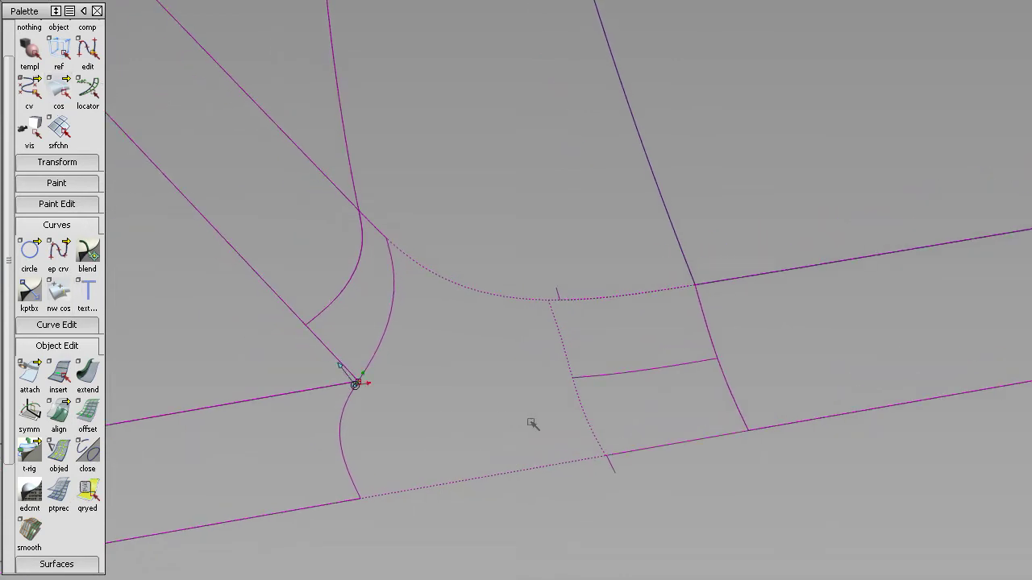
{"action": "left_click_drag", "start_coordinate": [533, 424], "coordinate": [564, 399], "text": "alt+shift"}
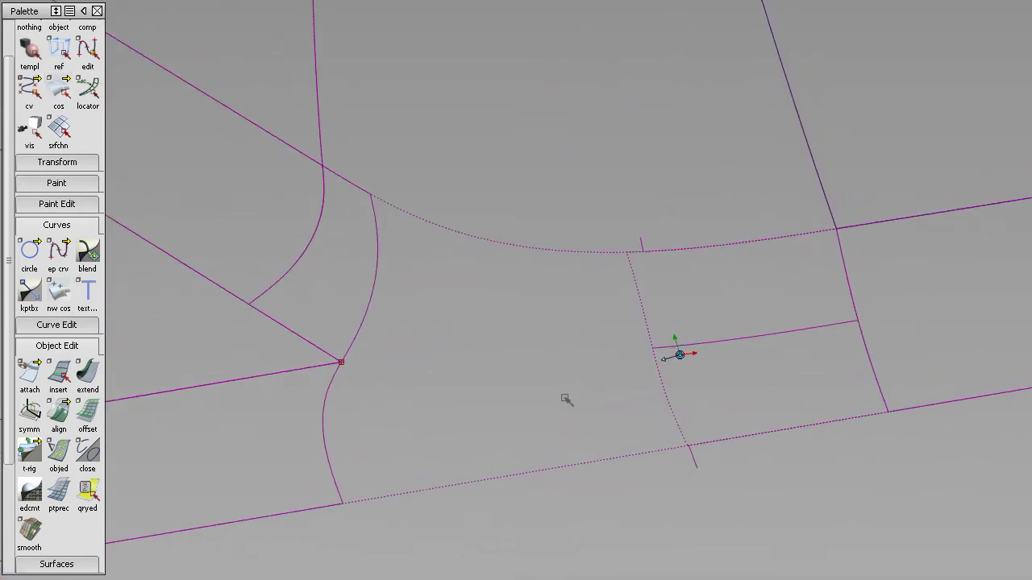
{"action": "left_click", "coordinate": [58, 253]}
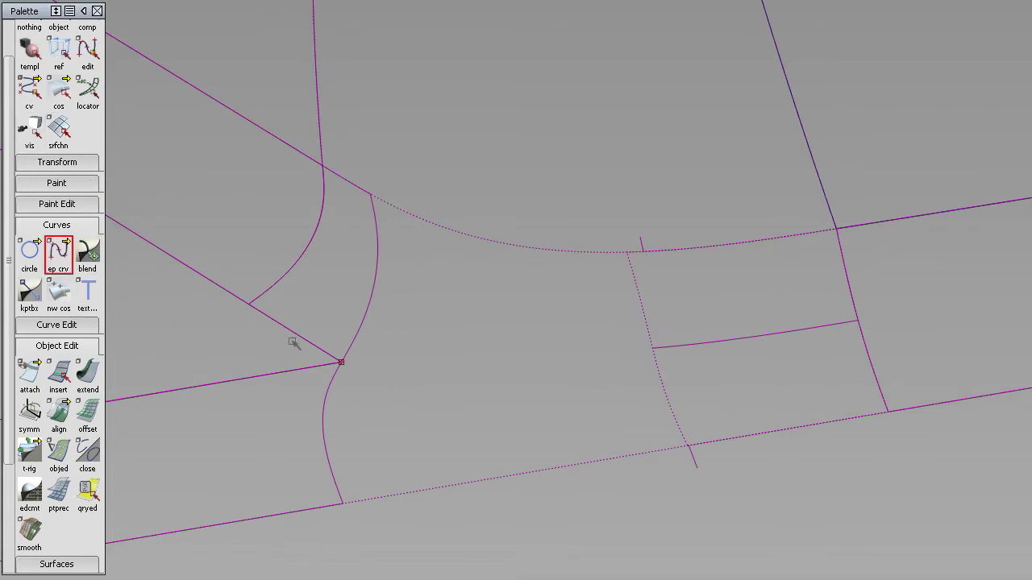
{"action": "left_click", "coordinate": [668, 350]}
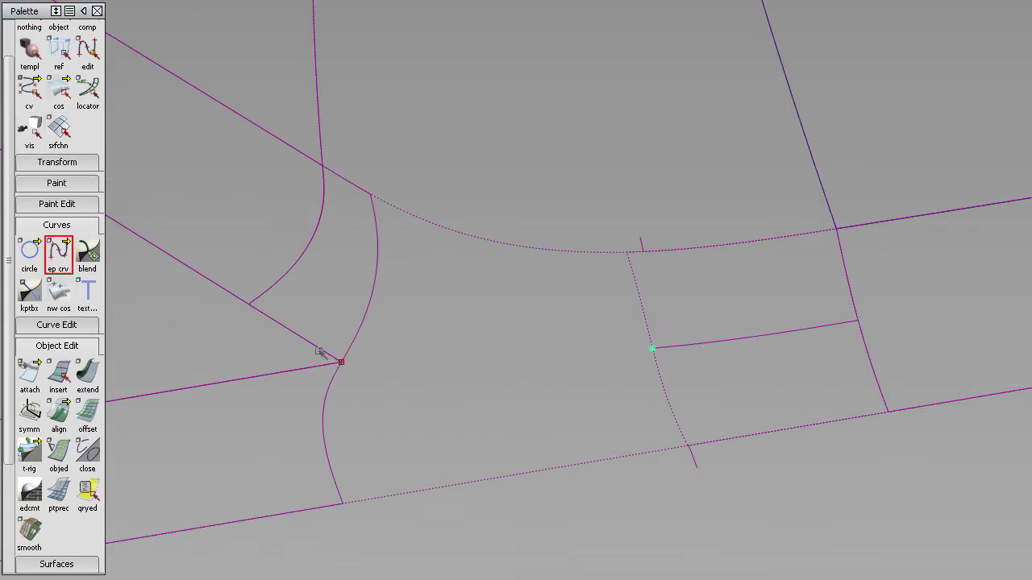
{"action": "left_click", "coordinate": [320, 352]}
{"action": "left_click_drag", "start_coordinate": [385, 392], "coordinate": [487, 412], "text": "alt+shift"}
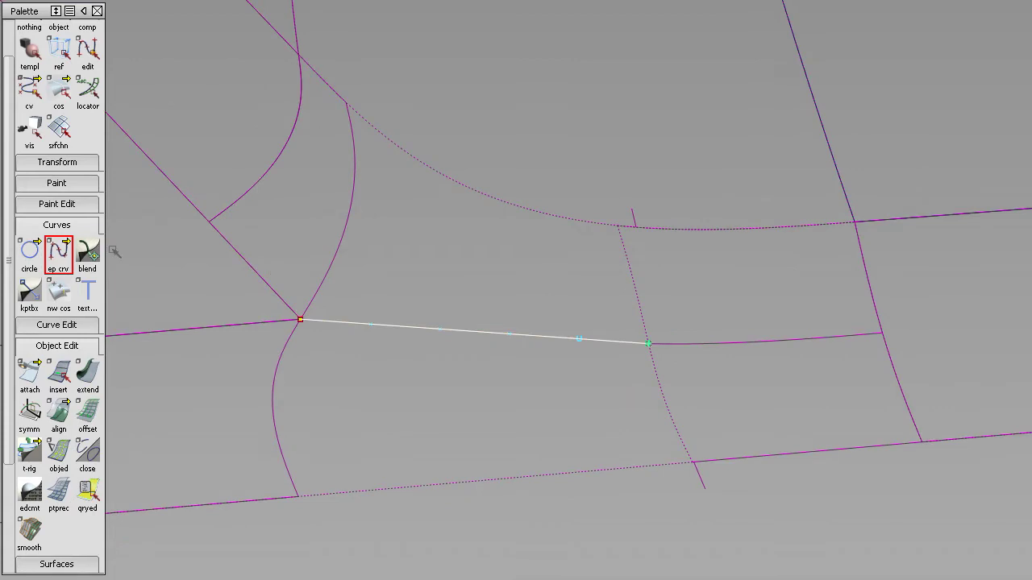
Set the edit point curve degree to 3 and delete the degree 5 curve just drawn.
{"action": "double_click", "coordinate": [59, 257]}
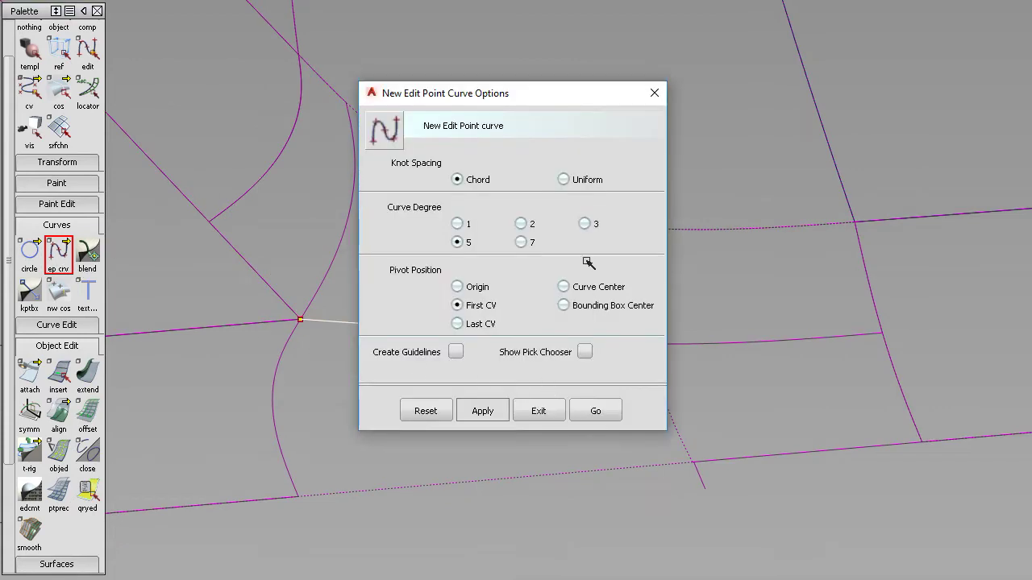
{"action": "left_click", "coordinate": [586, 225]}
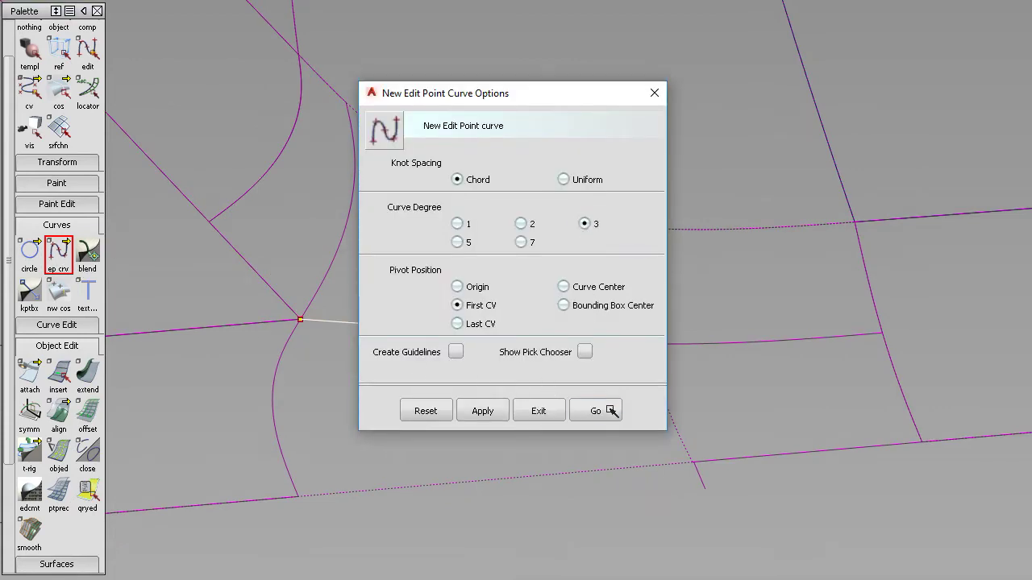
{"action": "left_click", "coordinate": [597, 410]}
{"action": "left_click", "coordinate": [506, 367]}
{"action": "left_click_drag", "start_coordinate": [537, 366], "coordinate": [505, 266], "text": "ctrl+shift"}
{"action": "key", "text": "Delete"}
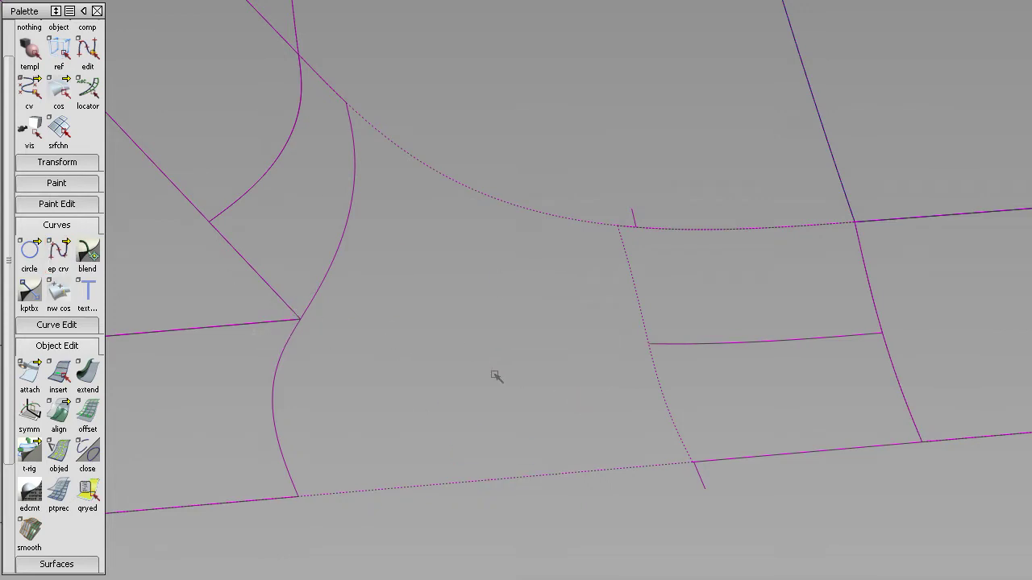
Draw a degree 3 edit point curve connecting the end of the intersection curve with the fillets' shared corner.
{"action": "left_click", "coordinate": [61, 258]}
{"action": "left_click_drag", "start_coordinate": [707, 348], "coordinate": [281, 341], "text": "ctrl+alt"}
{"action": "left_click_drag", "start_coordinate": [279, 303], "coordinate": [377, 389], "text": "ctrl+alt"}
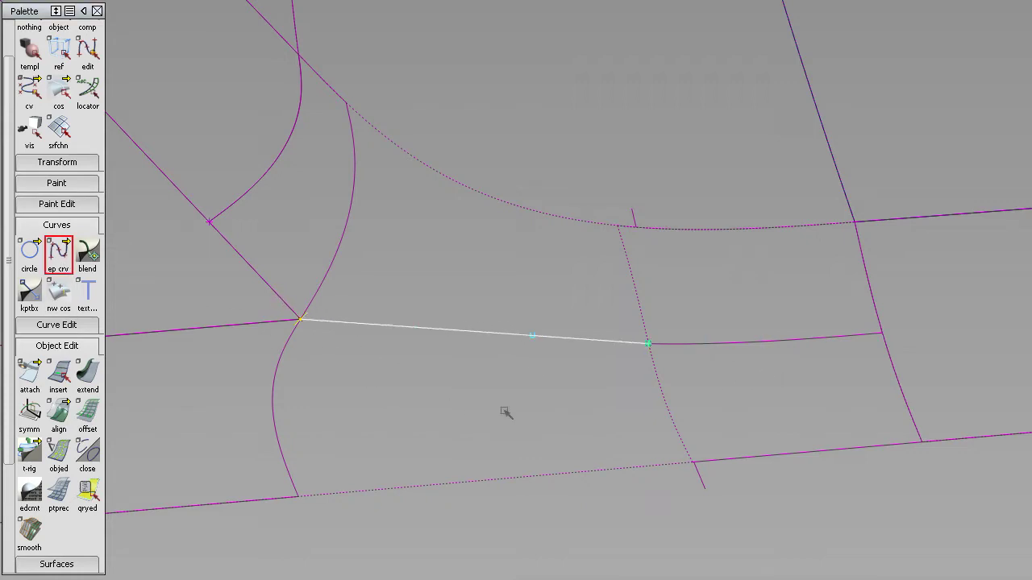
{"action": "left_click_drag", "start_coordinate": [541, 408], "coordinate": [504, 417], "text": "alt+shift"}
{"action": "left_click_drag", "start_coordinate": [503, 419], "coordinate": [531, 352], "text": "ctrl+shift"}
{"action": "left_click_drag", "start_coordinate": [532, 355], "coordinate": [576, 388], "text": "alt+shift"}
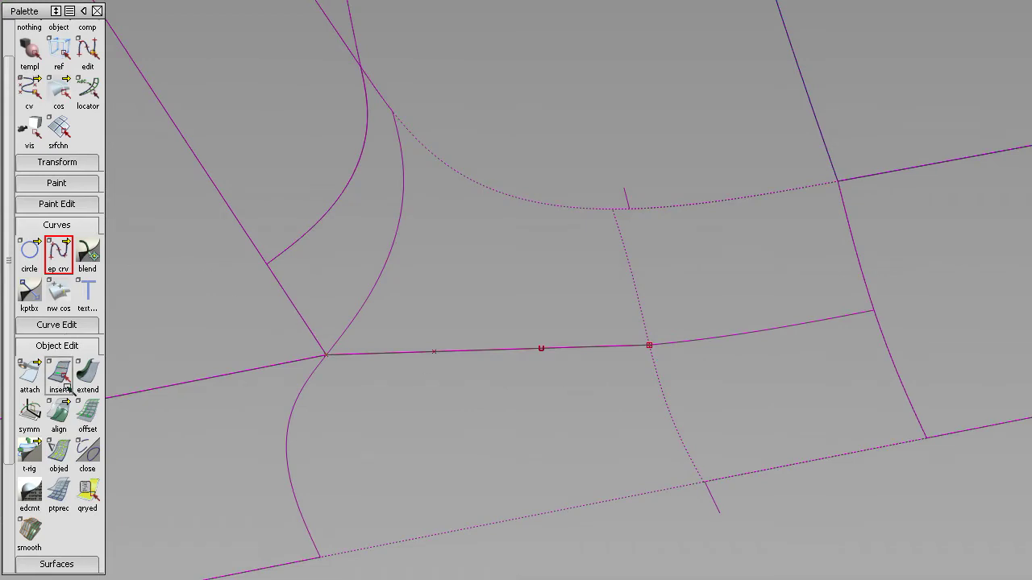
Align the new curve's end to the intersection curve with G2 continuity and U/V alignment.
{"action": "left_click", "coordinate": [65, 403]}
{"action": "left_click", "coordinate": [624, 347]}
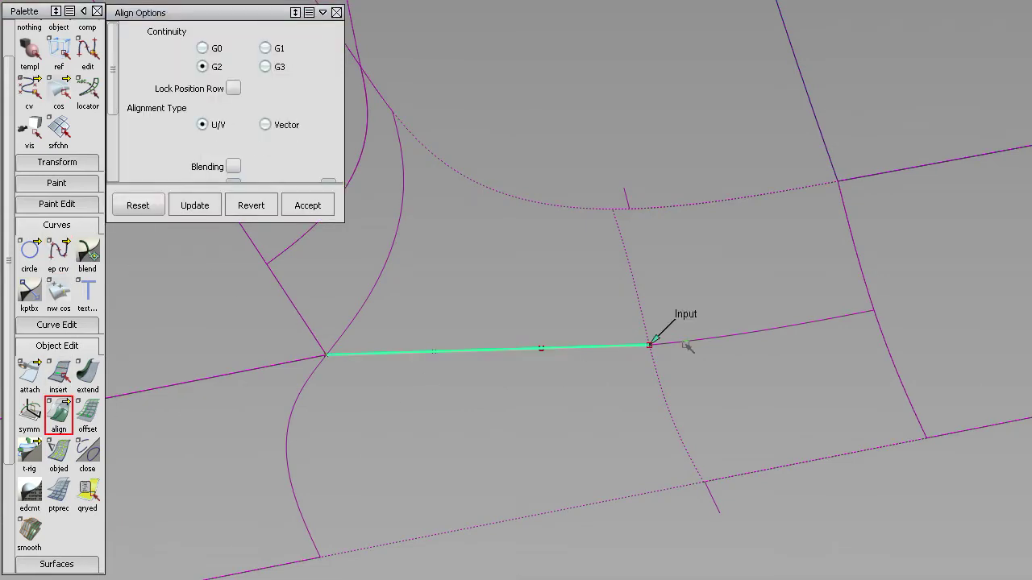
{"action": "left_click", "coordinate": [683, 344]}
{"action": "left_click_drag", "start_coordinate": [674, 362], "coordinate": [635, 351], "text": "alt+shift"}
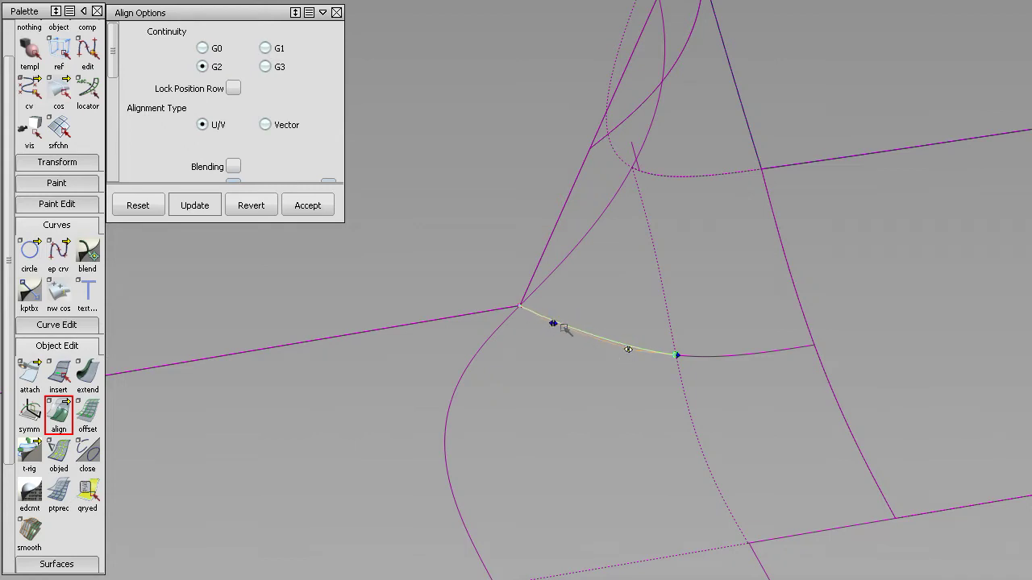
{"action": "left_click_drag", "start_coordinate": [587, 348], "coordinate": [669, 374], "text": "alt+shift"}
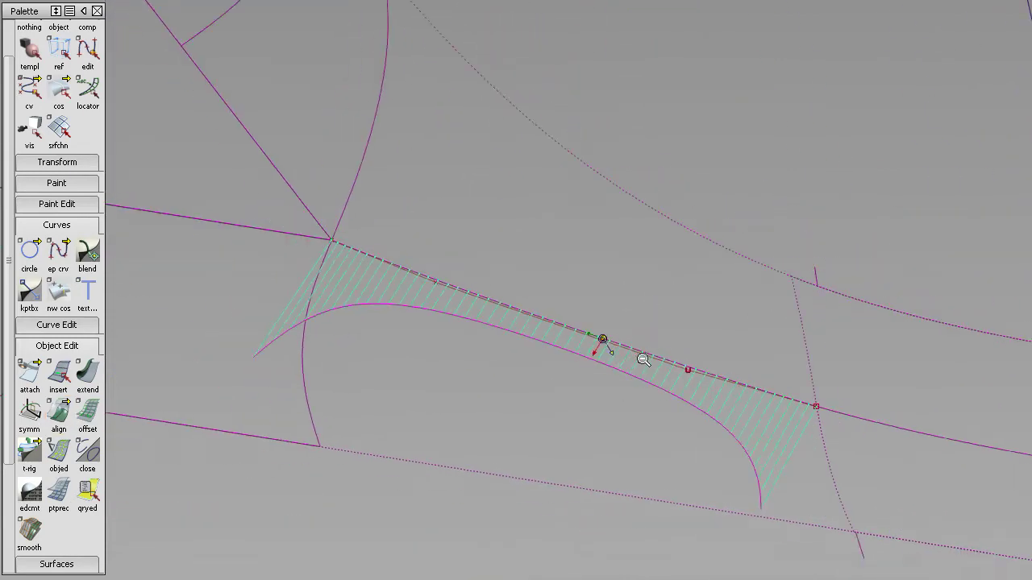
Examine the aligned curve's curvature comb and its shape from several angles.
{"action": "right_click_drag", "start_coordinate": [610, 349], "coordinate": [700, 536], "text": "alt+shift"}
{"action": "mouse_move", "coordinate": [699, 536]}
{"action": "left_mouse_down", "text": "alt+shift"}
{"action": "mouse_move", "coordinate": [668, 461]}
{"action": "mouse_move", "coordinate": [640, 426]}
{"action": "left_mouse_up", "text": "alt+shift"}
{"action": "right_click_drag", "start_coordinate": [654, 403], "coordinate": [656, 439], "text": "ctrl+shift"}
{"action": "left_click_drag", "start_coordinate": [625, 403], "coordinate": [639, 222], "text": "alt+shift"}
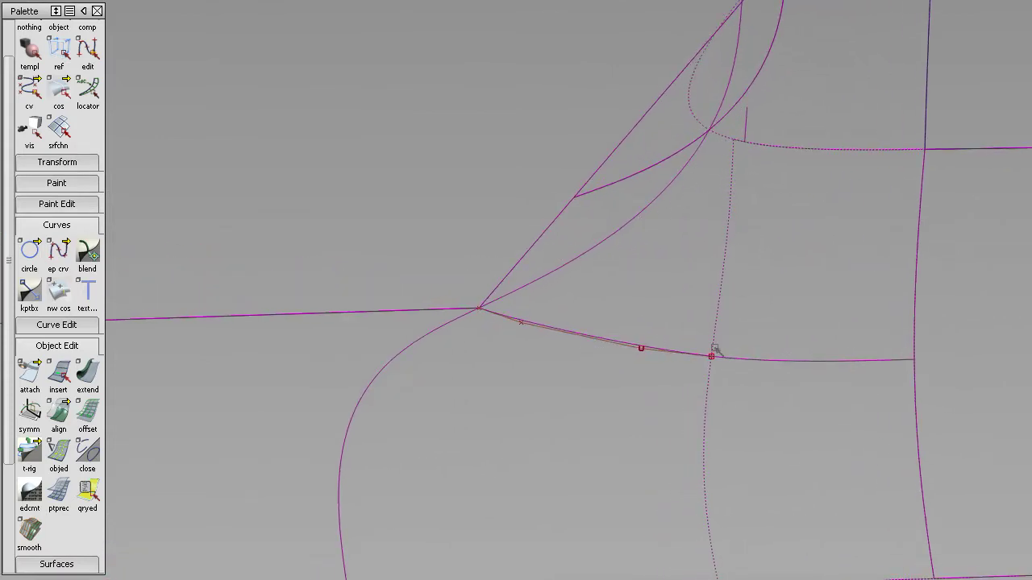
{"action": "left_click_drag", "start_coordinate": [706, 39], "coordinate": [614, 39], "text": "alt+shift"}
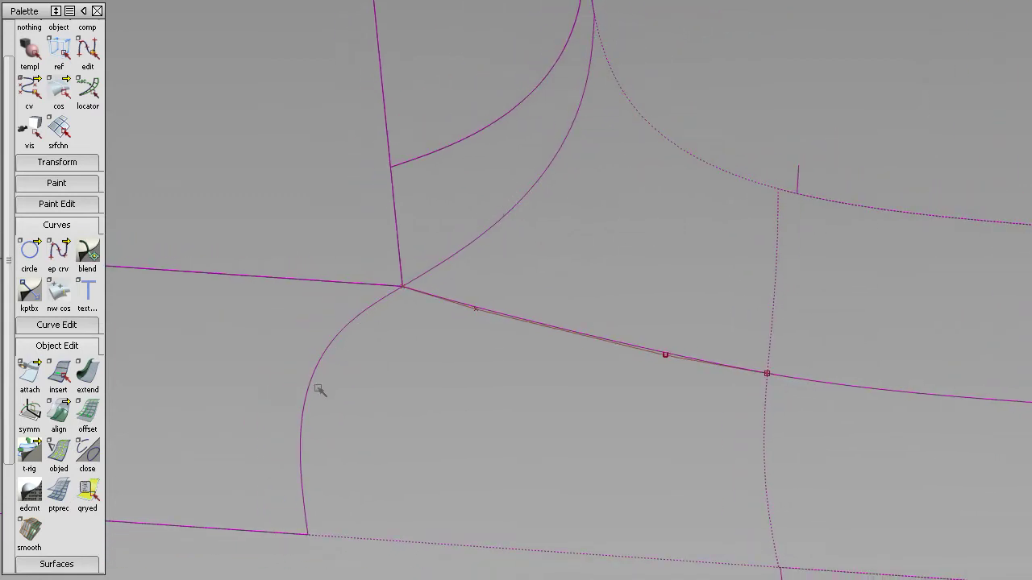
{"action": "left_click_drag", "start_coordinate": [636, 308], "coordinate": [679, 373], "text": "alt+shift"}
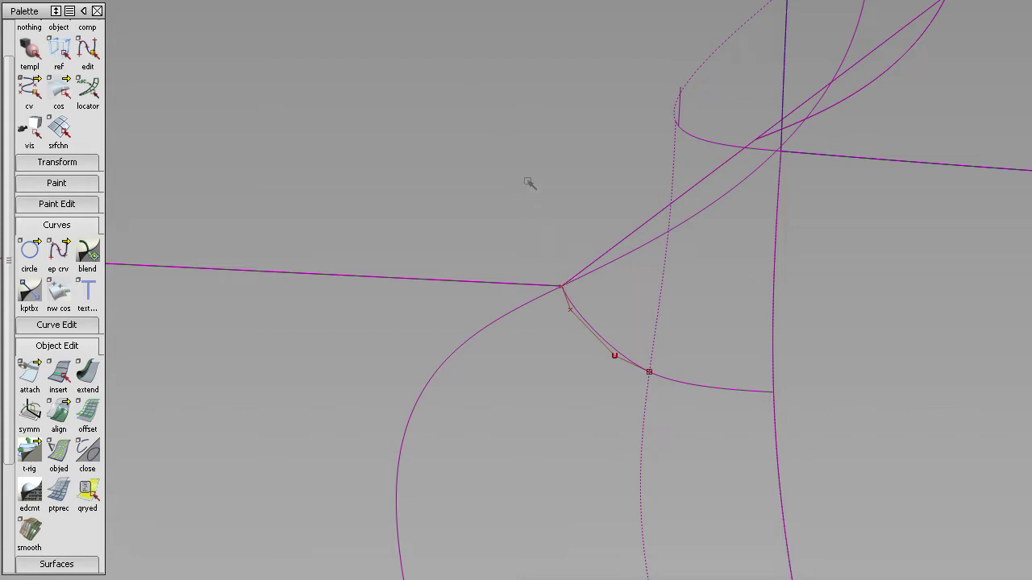
{"action": "left_click_drag", "start_coordinate": [575, 337], "coordinate": [792, 306], "text": "alt+shift"}
{"action": "right_click_drag", "start_coordinate": [793, 307], "coordinate": [642, 380], "text": "alt+shift"}
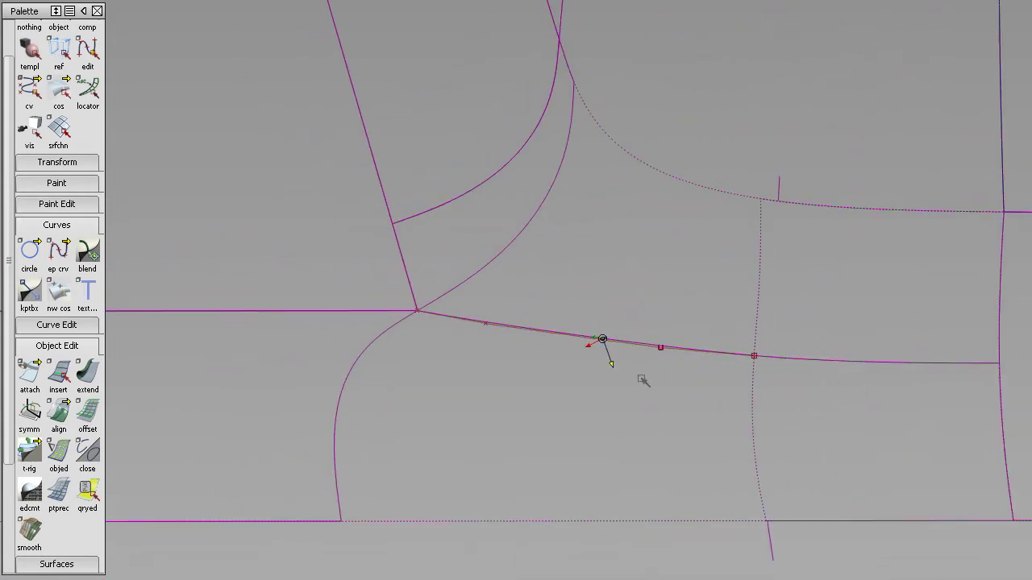
{"action": "left_click_drag", "start_coordinate": [642, 380], "coordinate": [911, 352], "text": "alt+shift"}
{"action": "right_click_drag", "start_coordinate": [922, 300], "coordinate": [909, 391], "text": "alt+shift"}
{"action": "left_click_drag", "start_coordinate": [910, 392], "coordinate": [648, 459], "text": "alt+shift"}
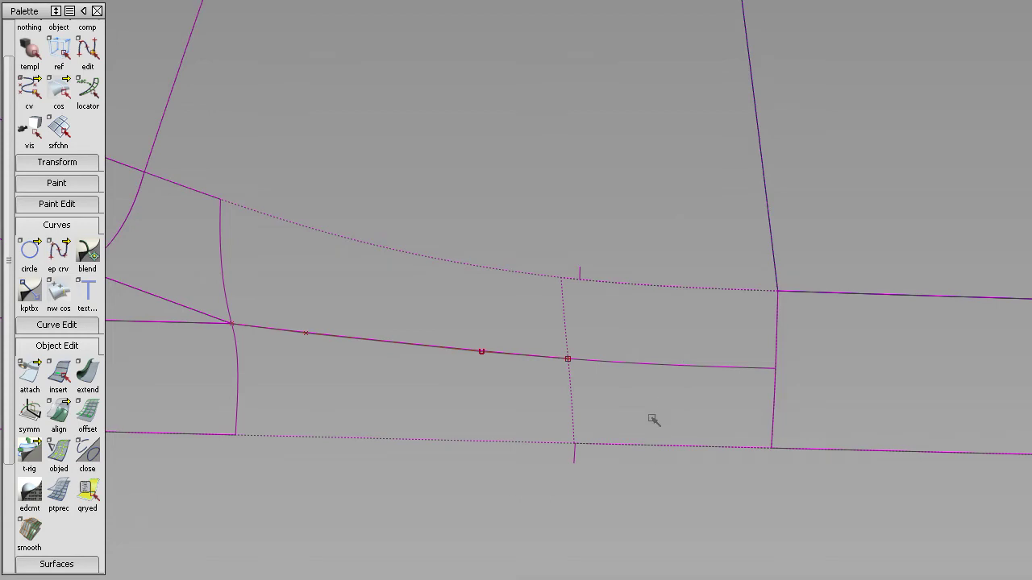
Delete the shortened blend patch with its intersection curve, and the aligned curve leading to the fillet corner.
{"action": "left_click", "coordinate": [669, 369]}
{"action": "left_click_drag", "start_coordinate": [681, 414], "coordinate": [637, 428], "text": "alt+shift"}
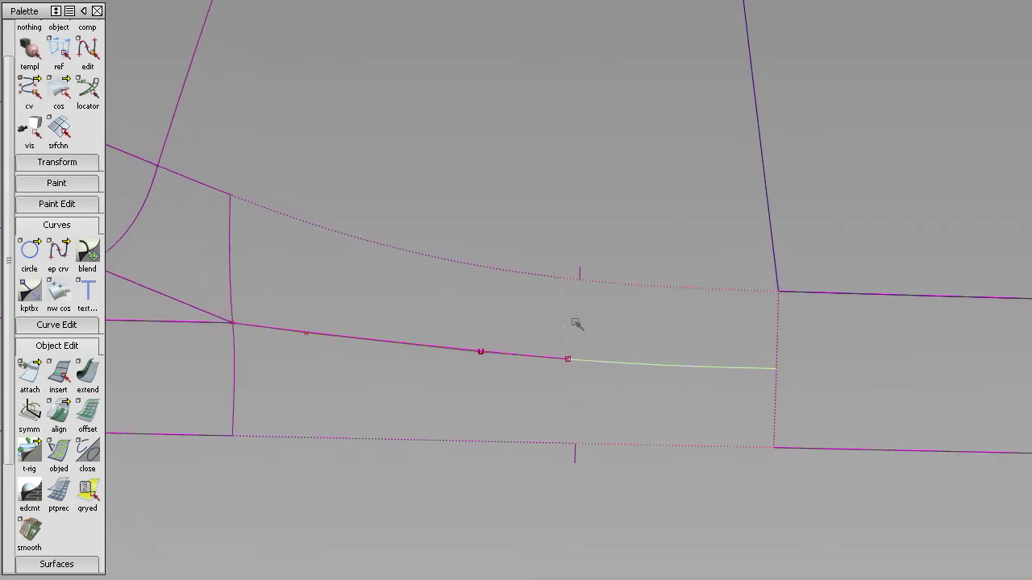
{"action": "left_click_drag", "start_coordinate": [670, 384], "coordinate": [488, 413], "text": "alt+shift"}
{"action": "left_click_drag", "start_coordinate": [484, 391], "coordinate": [470, 329], "text": "ctrl+shift"}
{"action": "left_click_drag", "start_coordinate": [444, 363], "coordinate": [335, 384], "text": "ctrl+shift"}
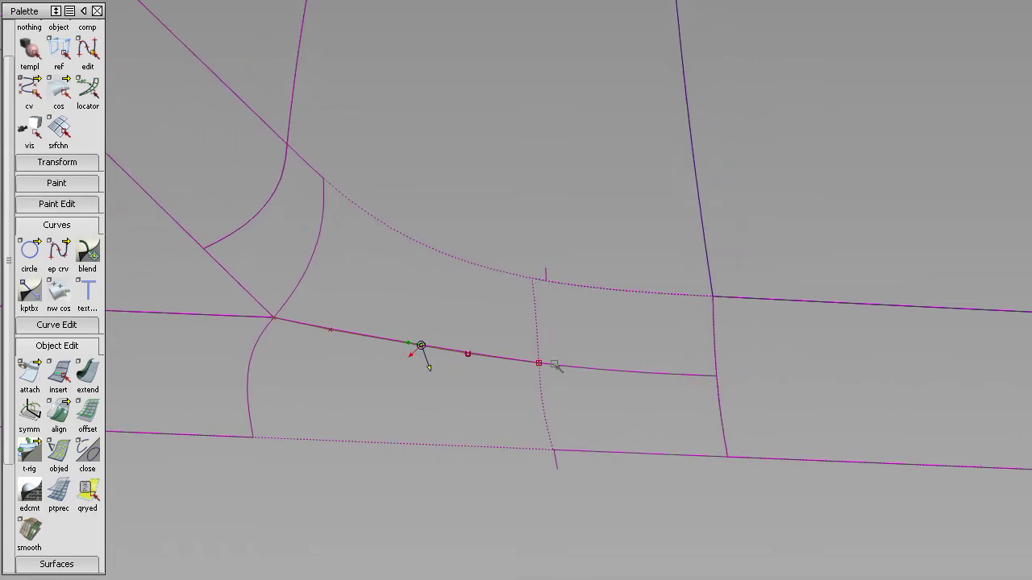
{"action": "left_click_drag", "start_coordinate": [555, 364], "coordinate": [474, 372], "text": "alt+shift"}
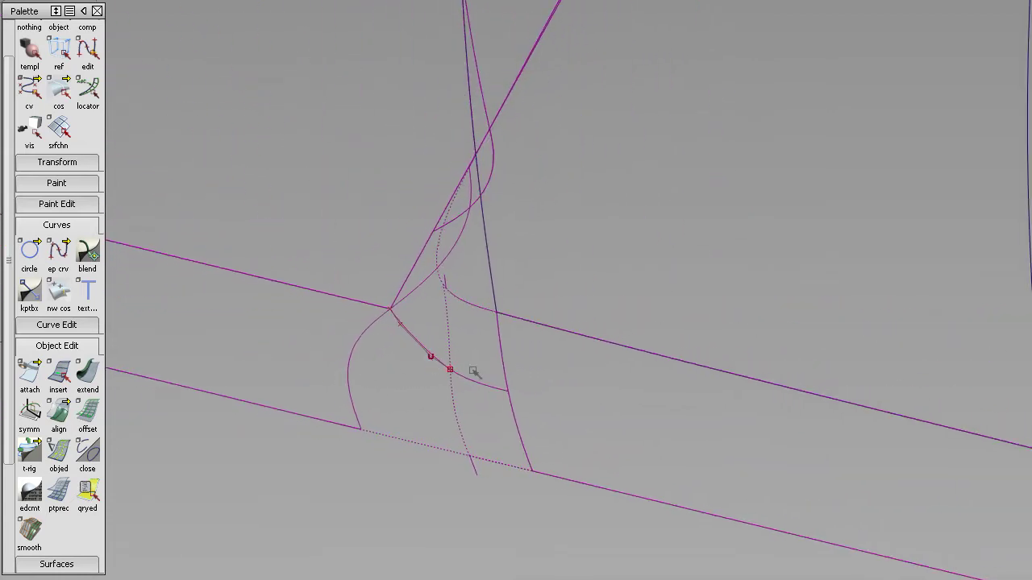
{"action": "left_click_drag", "start_coordinate": [419, 347], "coordinate": [588, 336], "text": "alt+shift"}
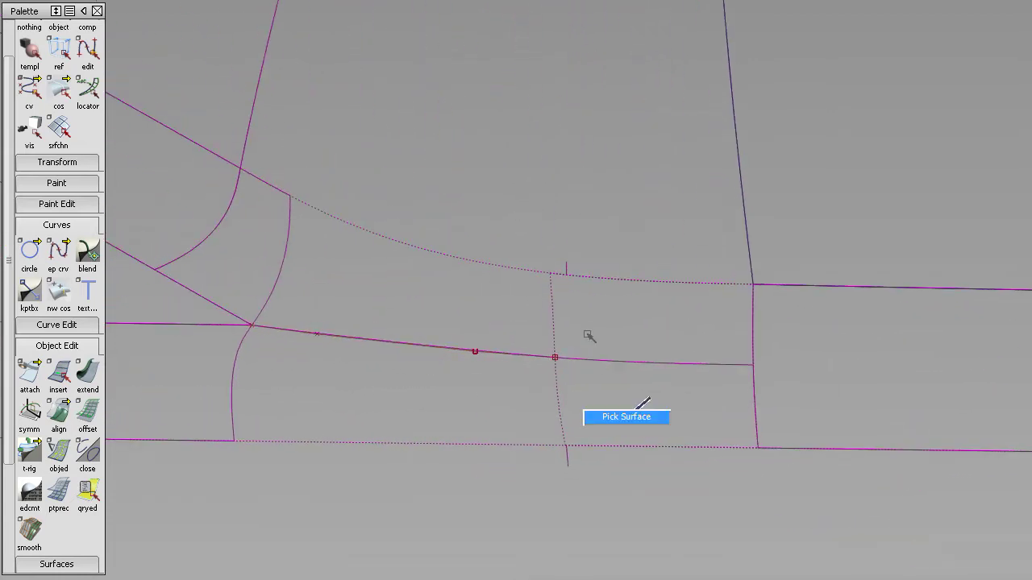
{"action": "key", "text": "Delete"}
{"action": "left_click", "coordinate": [484, 354]}
{"action": "key", "text": "Delete"}
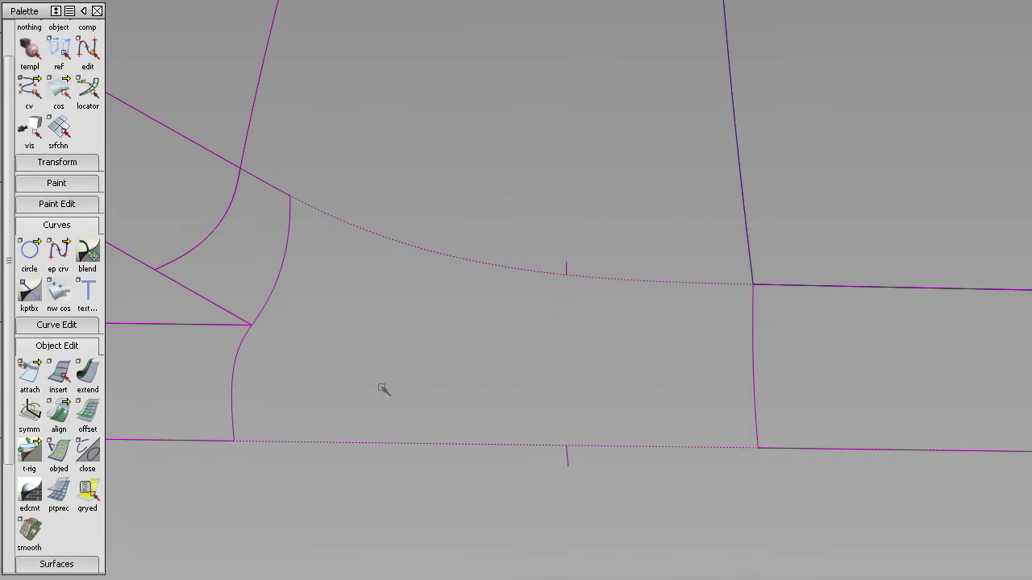
Draw a straight edit point curve between the two end corners of the single fillet's edge.
{"action": "left_click_drag", "start_coordinate": [383, 389], "coordinate": [680, 392], "text": "alt+shift"}
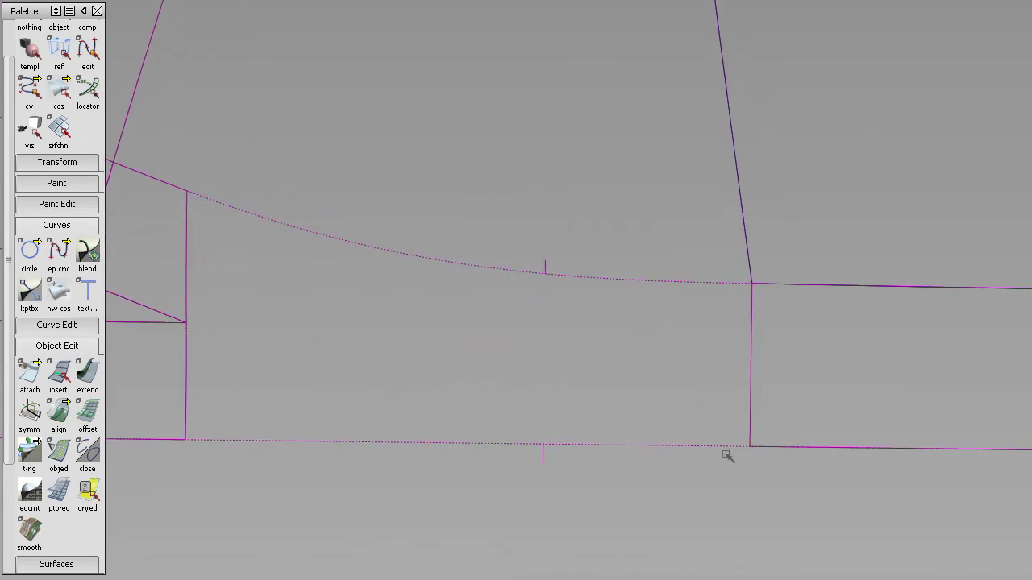
{"action": "left_click_drag", "start_coordinate": [756, 322], "coordinate": [757, 326], "text": "alt+shift"}
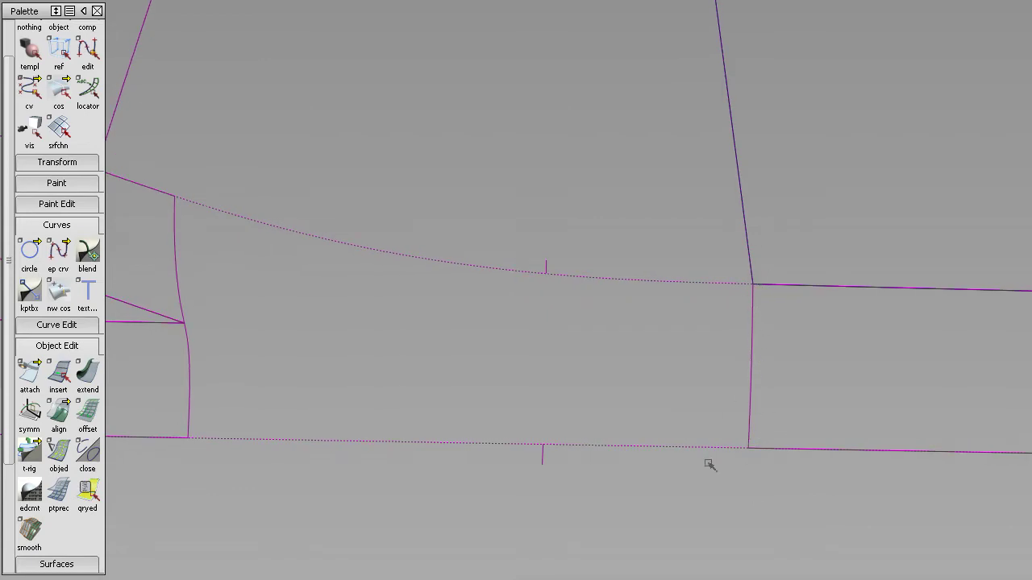
{"action": "left_click_drag", "start_coordinate": [709, 465], "coordinate": [780, 457], "text": "alt+shift"}
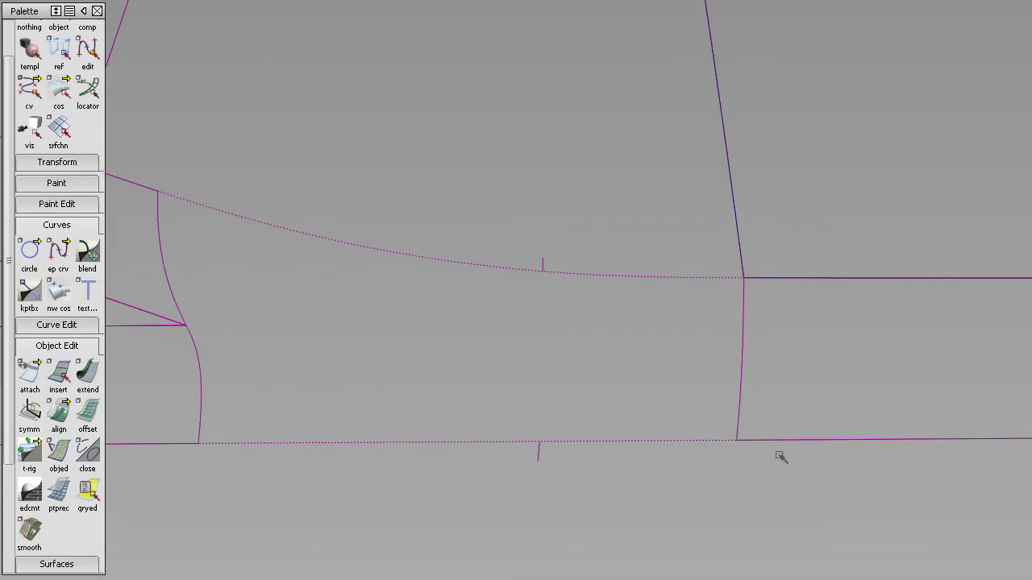
{"action": "left_click", "coordinate": [58, 254]}
{"action": "left_click", "coordinate": [737, 431]}
{"action": "left_click", "coordinate": [743, 280]}
{"action": "mouse_move", "coordinate": [863, 408]}
{"action": "left_mouse_down", "text": "alt+shift"}
{"action": "mouse_move", "coordinate": [740, 377]}
{"action": "mouse_move", "coordinate": [701, 327]}
{"action": "mouse_move", "coordinate": [673, 312]}
{"action": "left_mouse_up", "text": "alt+shift"}
Move the straight curve into the gap so that it lines up with the two short marker lines.
{"action": "left_click_drag", "start_coordinate": [734, 391], "coordinate": [724, 326], "text": "ctrl+shift"}
{"action": "left_click_drag", "start_coordinate": [787, 411], "coordinate": [830, 445], "text": "ctrl+shift"}
{"action": "left_click", "coordinate": [754, 362]}
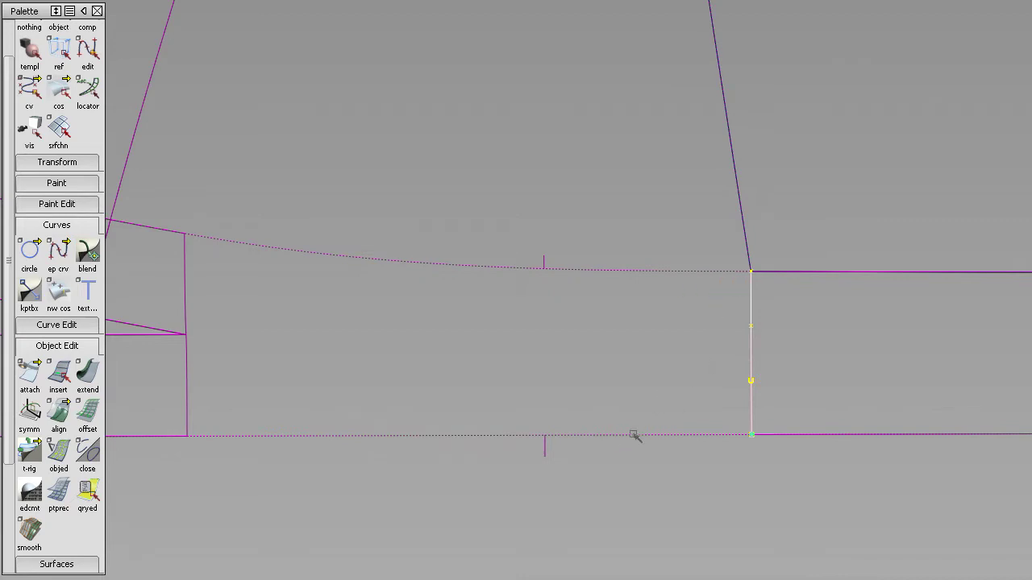
{"action": "middle_click_drag", "start_coordinate": [633, 433], "coordinate": [547, 448]}
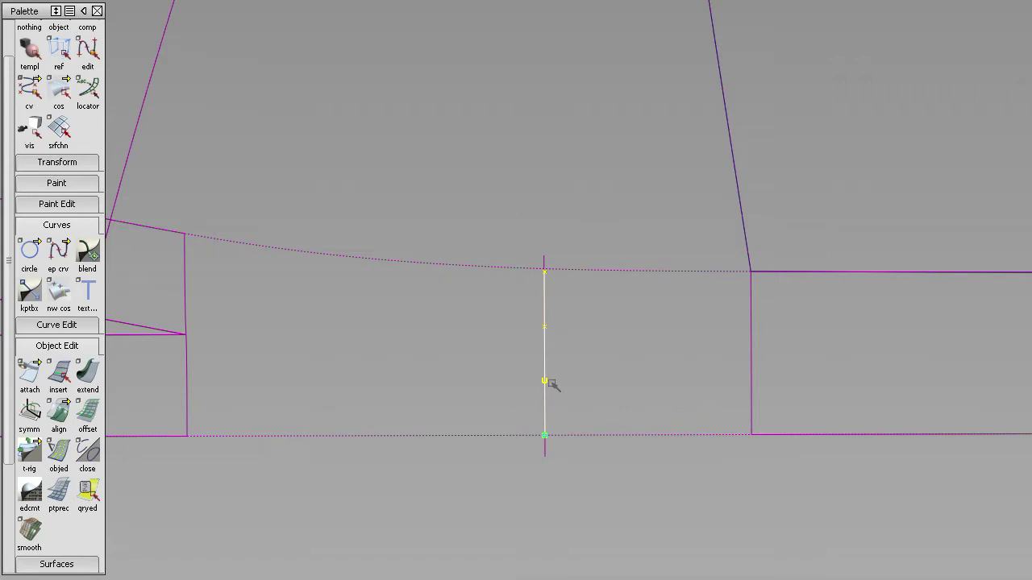
{"action": "left_click_drag", "start_coordinate": [552, 384], "coordinate": [599, 392], "text": "alt+shift"}
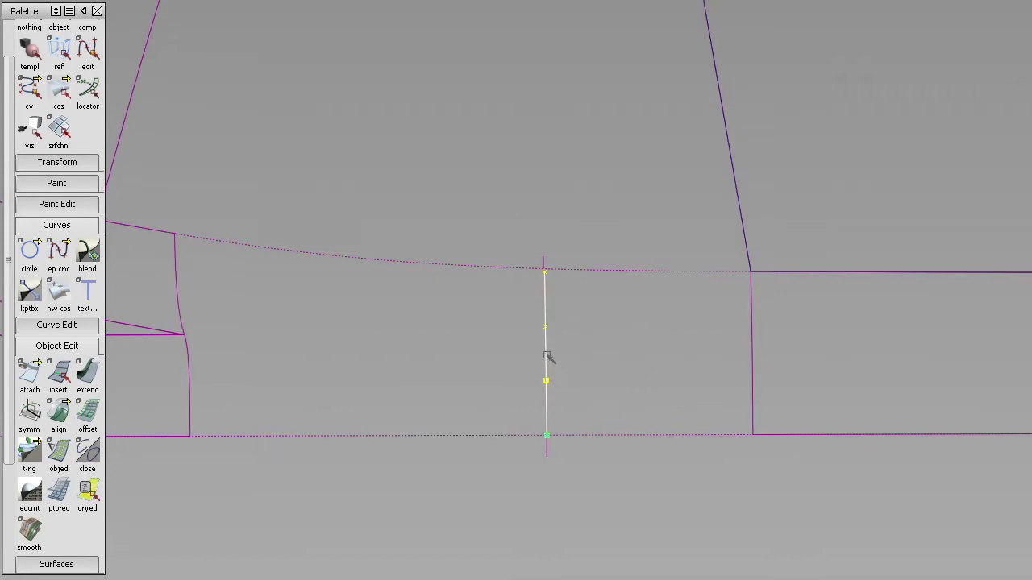
Raise the degree of the straight curve in the gap so that it has six control points.
{"action": "left_click", "coordinate": [634, 332]}
{"action": "left_click_drag", "start_coordinate": [634, 332], "coordinate": [583, 372], "text": "alt+shift"}
{"action": "right_click_drag", "start_coordinate": [583, 371], "coordinate": [617, 382], "text": "alt+shift"}
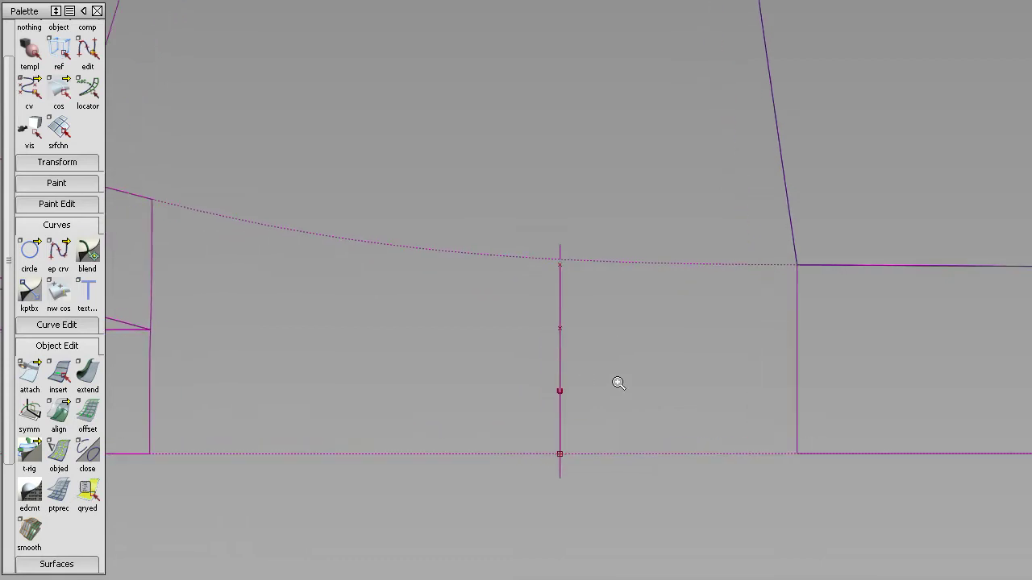
{"action": "left_click_drag", "start_coordinate": [616, 382], "coordinate": [561, 349], "text": "alt+shift"}
{"action": "middle_click_drag", "start_coordinate": [562, 349], "coordinate": [513, 438]}
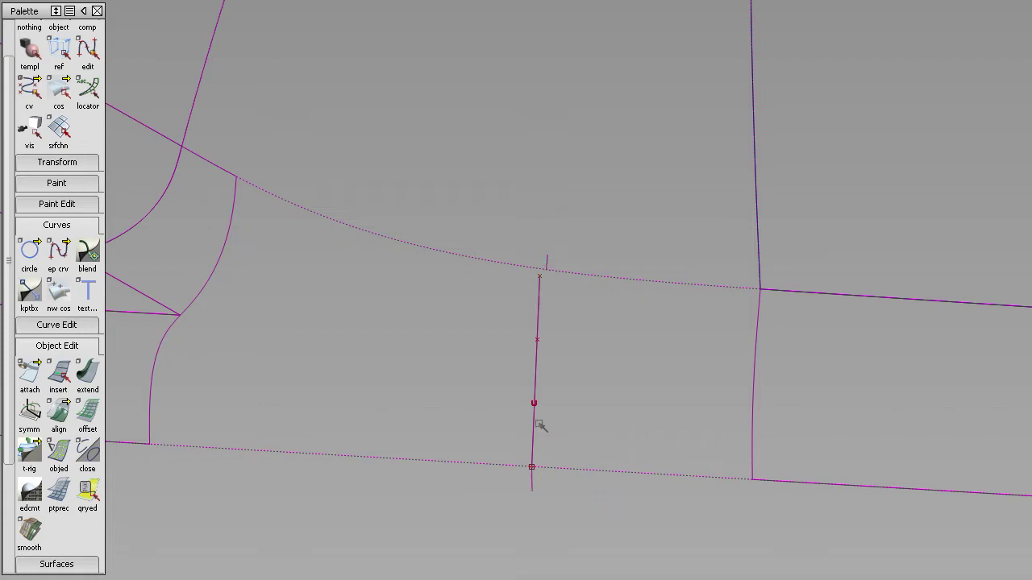
{"action": "left_click_drag", "start_coordinate": [540, 425], "coordinate": [783, 355], "text": "alt+shift"}
{"action": "middle_click_drag", "start_coordinate": [624, 379], "coordinate": [555, 387], "text": "alt+shift"}
{"action": "left_click_drag", "start_coordinate": [555, 387], "coordinate": [826, 441], "text": "alt+shift"}
{"action": "left_click_drag", "start_coordinate": [519, 395], "coordinate": [568, 417], "text": "ctrl+shift"}
{"action": "left_click_drag", "start_coordinate": [342, 326], "coordinate": [596, 372]}
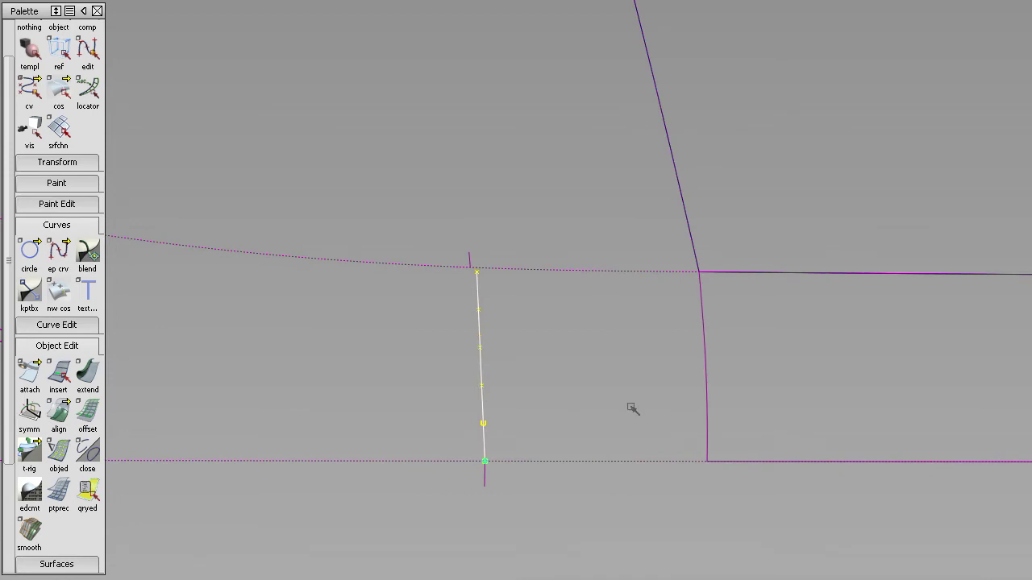
{"action": "left_click_drag", "start_coordinate": [632, 409], "coordinate": [569, 467], "text": "alt+shift"}
{"action": "left_click_drag", "start_coordinate": [638, 346], "coordinate": [516, 384], "text": "alt+shift"}
{"action": "left_click_drag", "start_coordinate": [481, 395], "coordinate": [512, 346], "text": "ctrl+shift"}
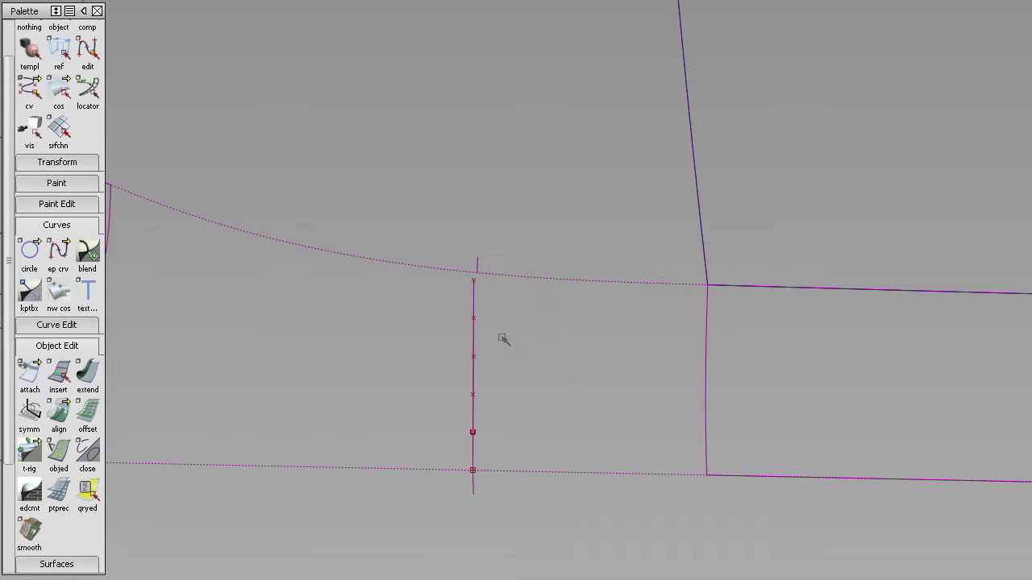
Align the upper end of the curve to the upper short marker line with G2 continuity.
{"action": "left_click", "coordinate": [473, 305]}
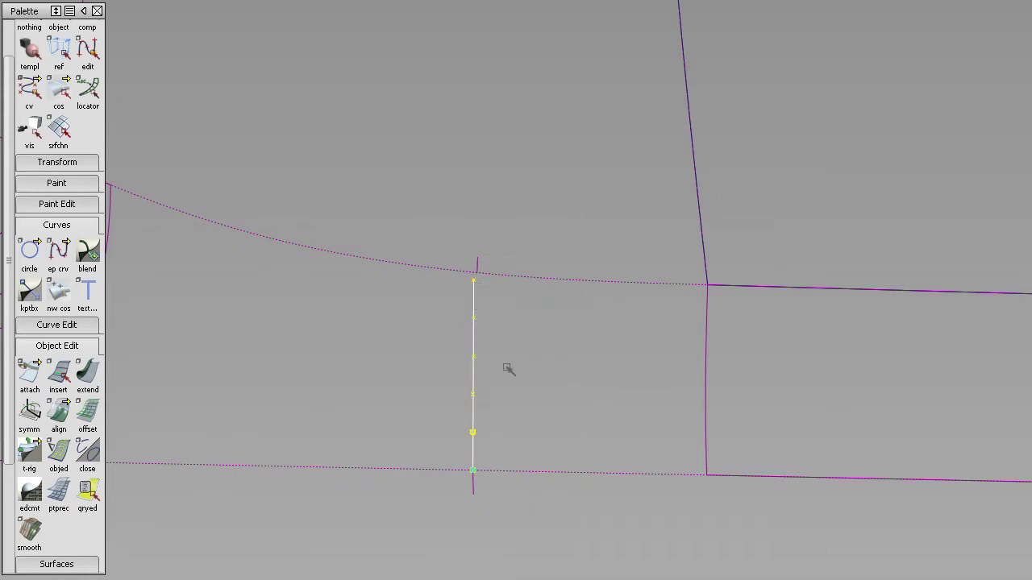
{"action": "left_click", "coordinate": [494, 314]}
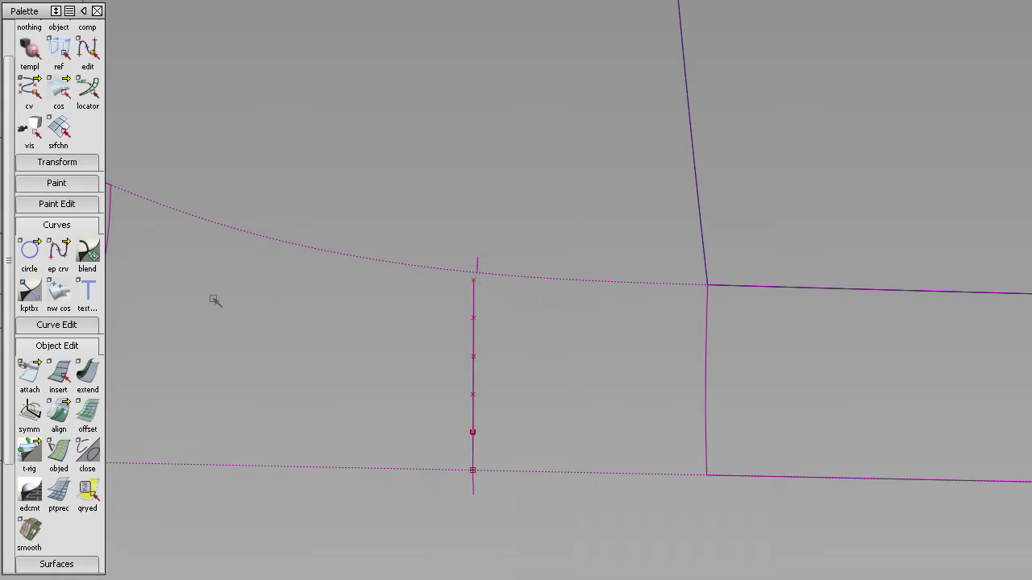
{"action": "double_click", "coordinate": [59, 412]}
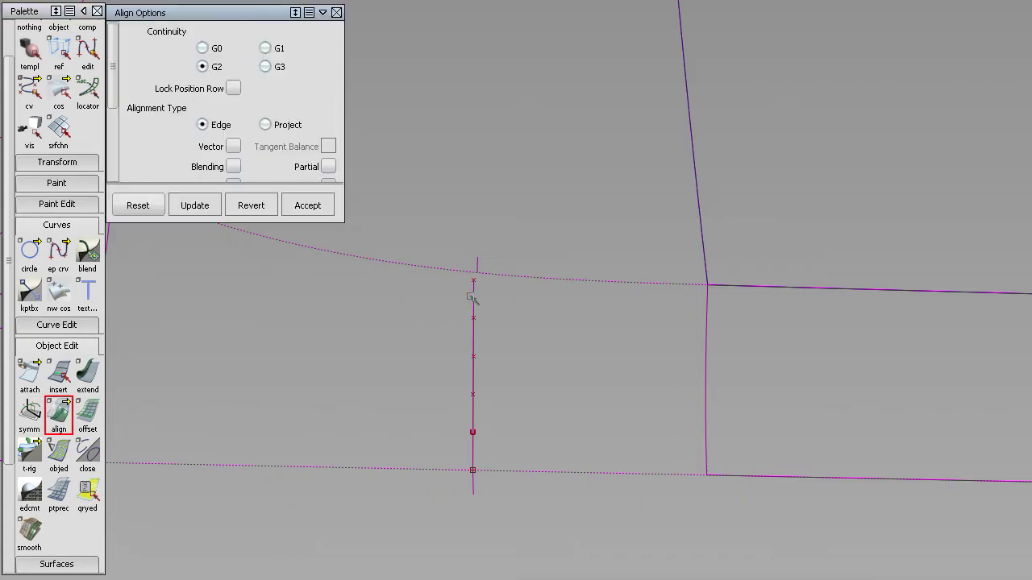
{"action": "left_click", "coordinate": [472, 297]}
{"action": "scroll", "coordinate": [530, 196], "scroll_direction": "up", "scroll_amount": 3}
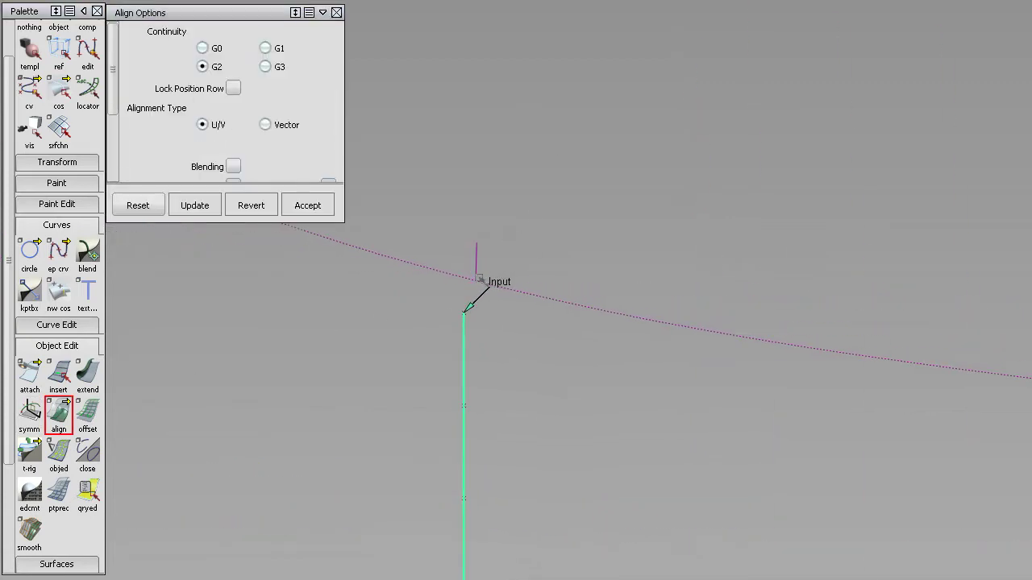
{"action": "left_click", "coordinate": [477, 274]}
{"action": "right_click_drag", "start_coordinate": [481, 451], "coordinate": [500, 379], "text": "alt+shift"}
{"action": "middle_click_drag", "start_coordinate": [528, 295], "coordinate": [574, 147], "text": "alt+shift"}
Align the curve's lower end to the lower marker line with G2 continuity.
{"action": "left_click", "coordinate": [523, 436]}
{"action": "left_click", "coordinate": [516, 311]}
{"action": "right_click_drag", "start_coordinate": [541, 365], "coordinate": [587, 202], "text": "alt+shift"}
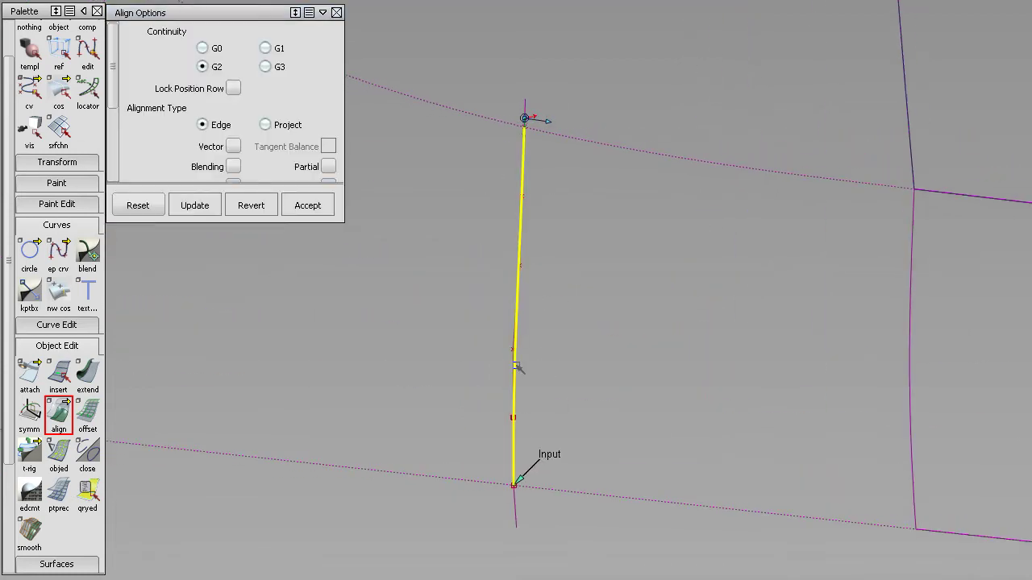
{"action": "middle_click_drag", "start_coordinate": [578, 443], "coordinate": [619, 330], "text": "alt+shift"}
{"action": "right_click_drag", "start_coordinate": [619, 330], "coordinate": [564, 317], "text": "alt+shift"}
{"action": "left_click", "coordinate": [565, 298]}
{"action": "middle_click_drag", "start_coordinate": [568, 355], "coordinate": [579, 458], "text": "alt+shift"}
{"action": "left_click_drag", "start_coordinate": [611, 346], "coordinate": [758, 332], "text": "alt+shift"}
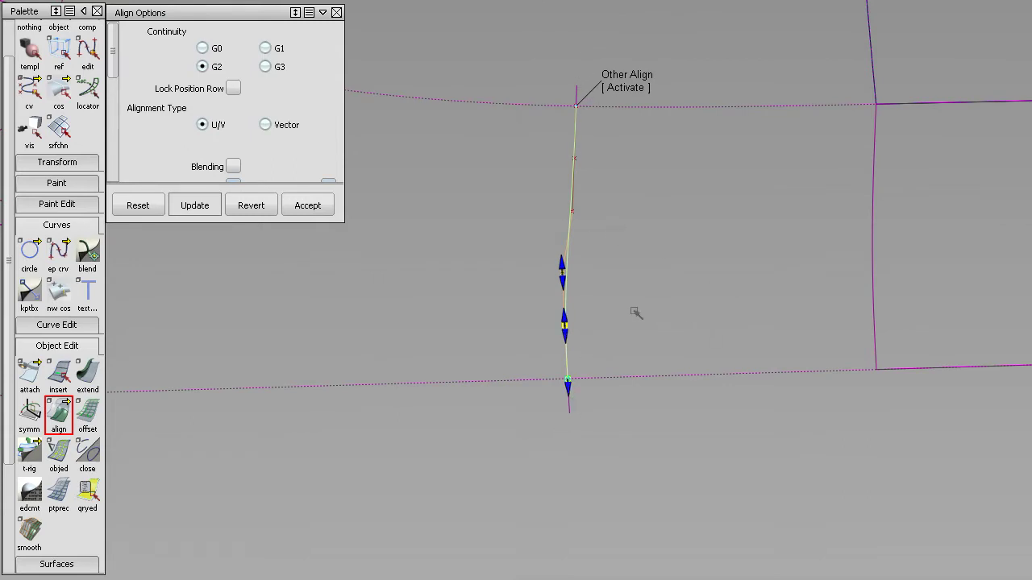
{"action": "left_click", "coordinate": [699, 371]}
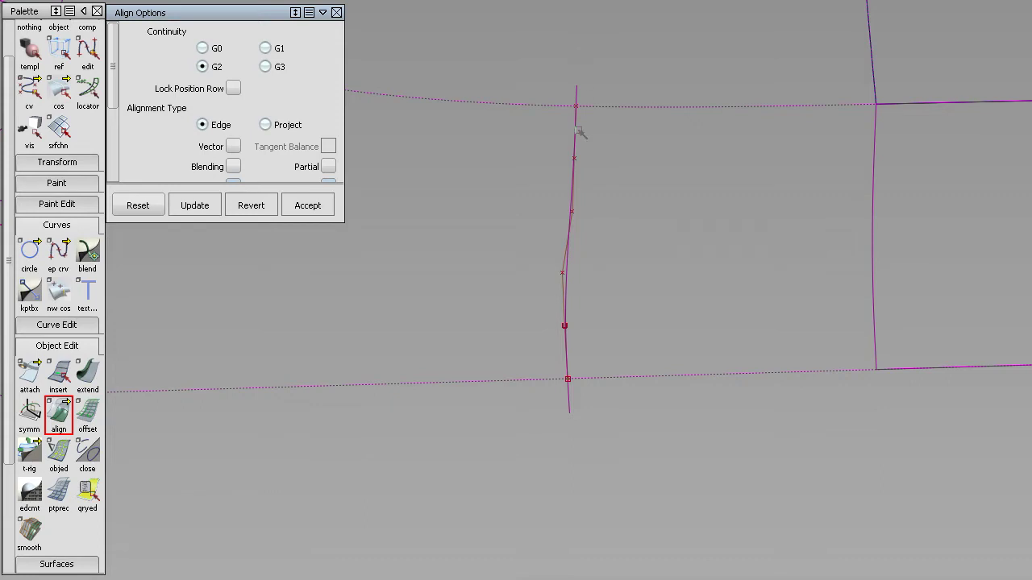
Examine the shape and control points of the aligned curve between the marker lines from several angles.
{"action": "left_click", "coordinate": [567, 413]}
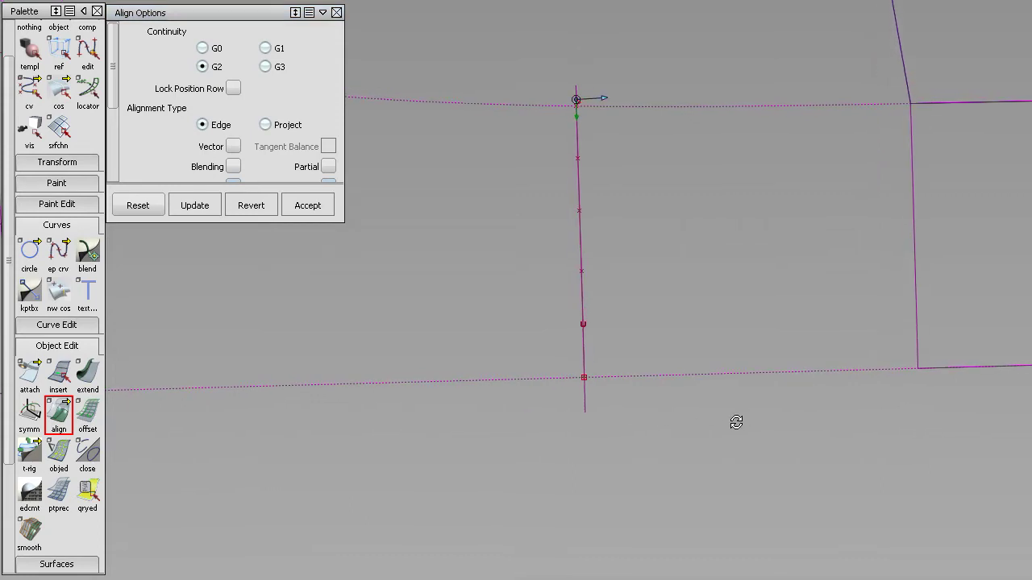
{"action": "left_click", "coordinate": [715, 367]}
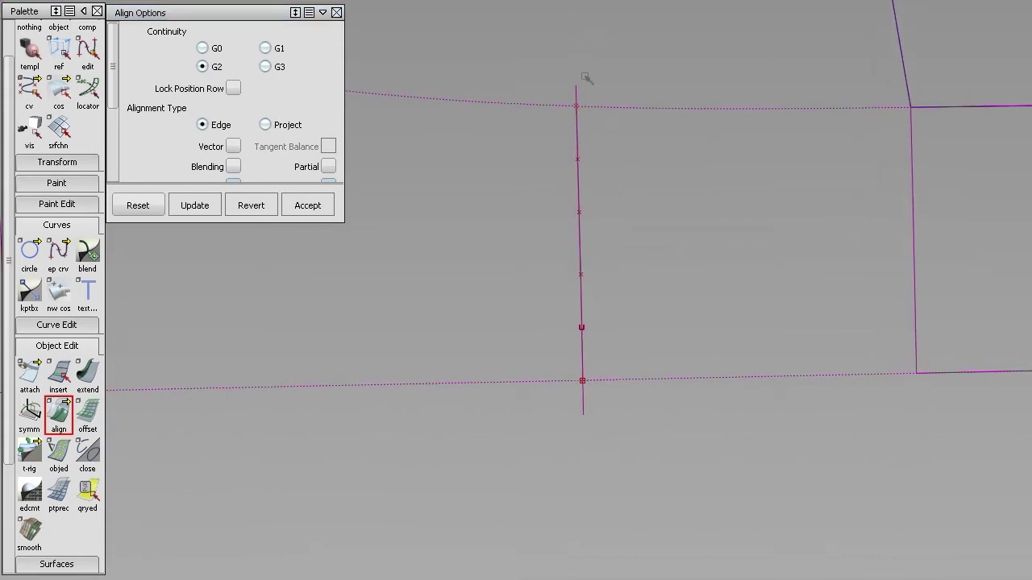
{"action": "left_click_drag", "start_coordinate": [629, 199], "coordinate": [603, 233], "text": "alt+shift"}
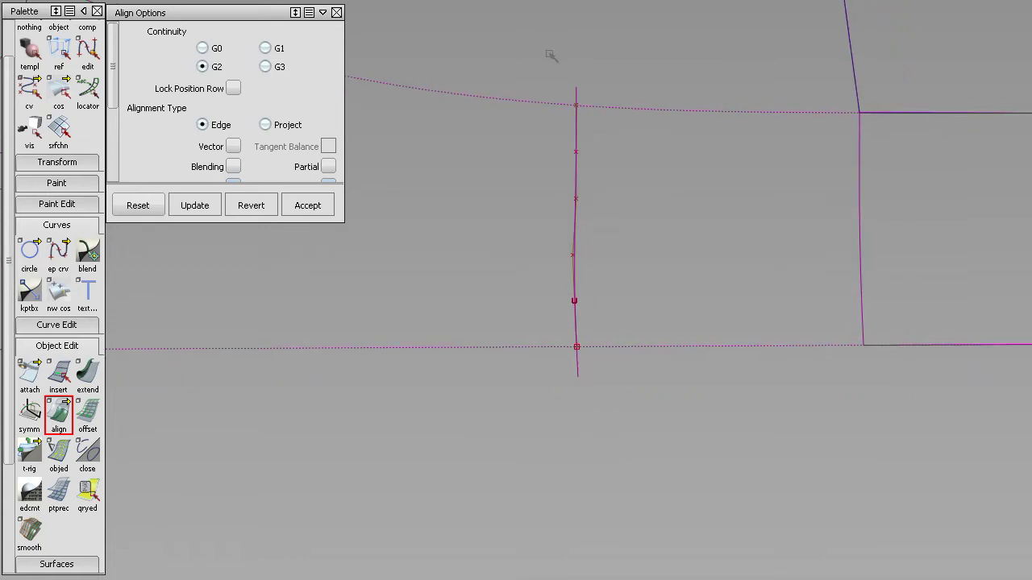
{"action": "left_click_drag", "start_coordinate": [628, 278], "coordinate": [710, 316], "text": "alt+shift"}
{"action": "left_click_drag", "start_coordinate": [686, 325], "coordinate": [706, 354], "text": "ctrl+shift"}
{"action": "left_click_drag", "start_coordinate": [725, 354], "coordinate": [637, 425], "text": "alt+shift"}
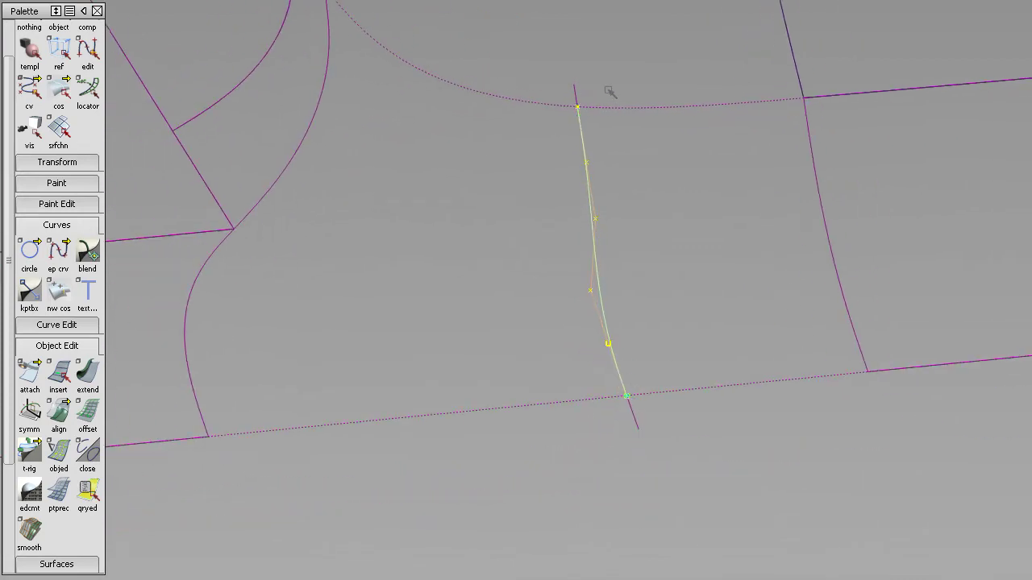
{"action": "left_click_drag", "start_coordinate": [511, 303], "coordinate": [725, 375], "text": "alt+shift"}
{"action": "left_click_drag", "start_coordinate": [760, 352], "coordinate": [743, 227], "text": "ctrl+shift"}
{"action": "left_click_drag", "start_coordinate": [738, 290], "coordinate": [674, 418], "text": "alt+shift"}
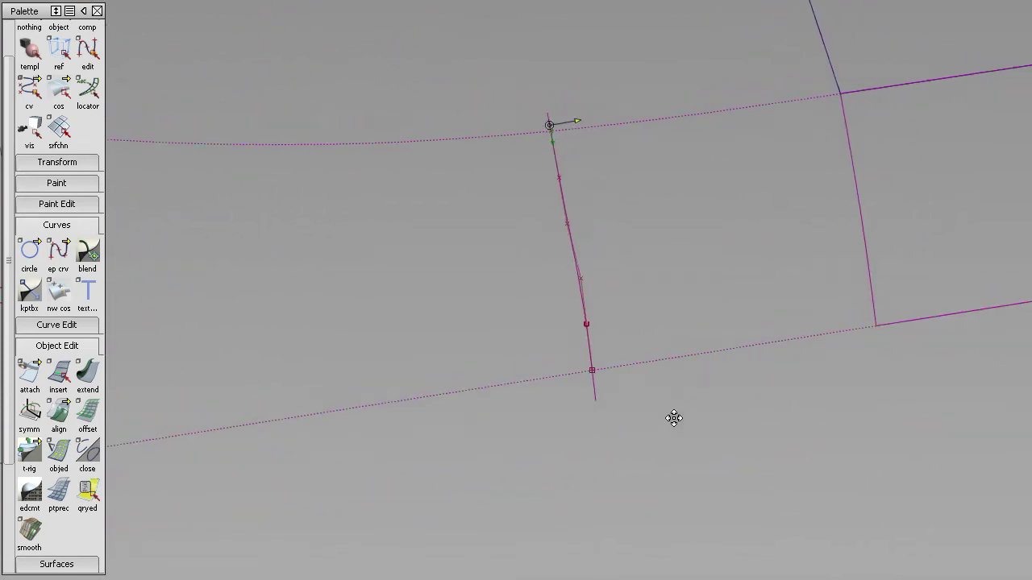
{"action": "middle_click_drag", "start_coordinate": [674, 419], "coordinate": [584, 507], "text": "alt+shift"}
Build a Square surface from the lower edge, the aligned curve, the upper edge and the single fillet's end edge.
{"action": "left_click", "coordinate": [50, 307]}
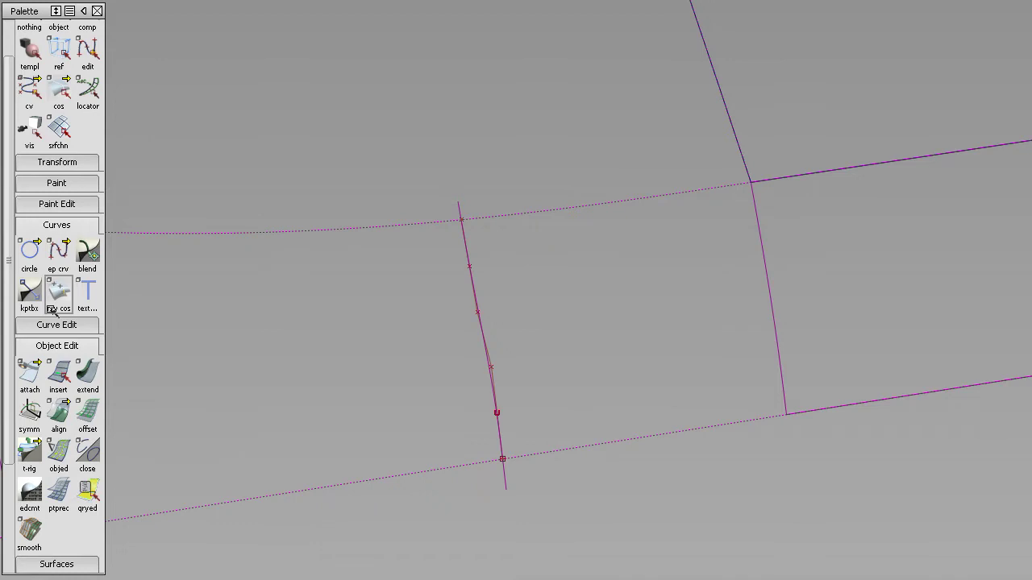
{"action": "left_click", "coordinate": [288, 262]}
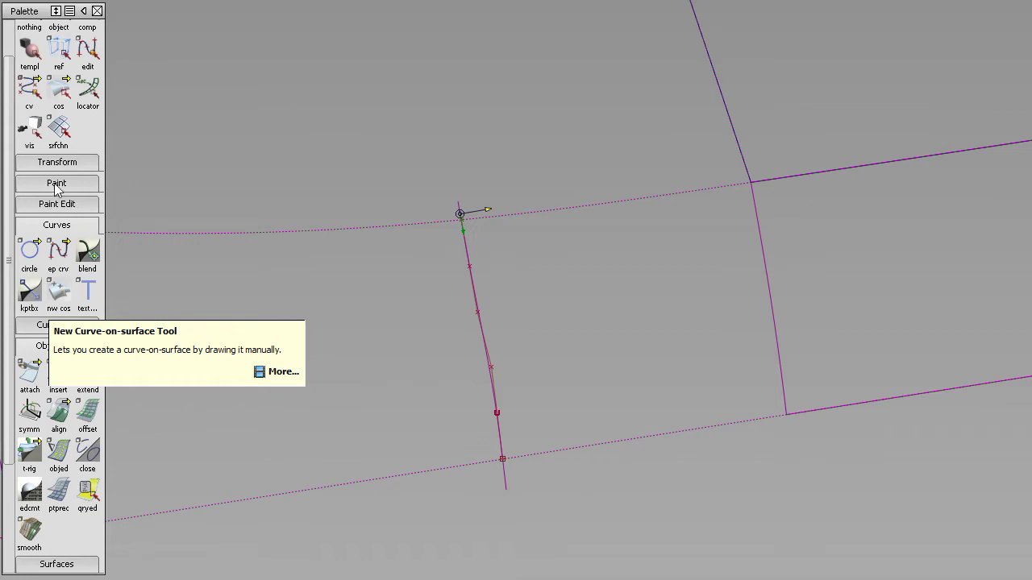
{"action": "left_click", "coordinate": [60, 225]}
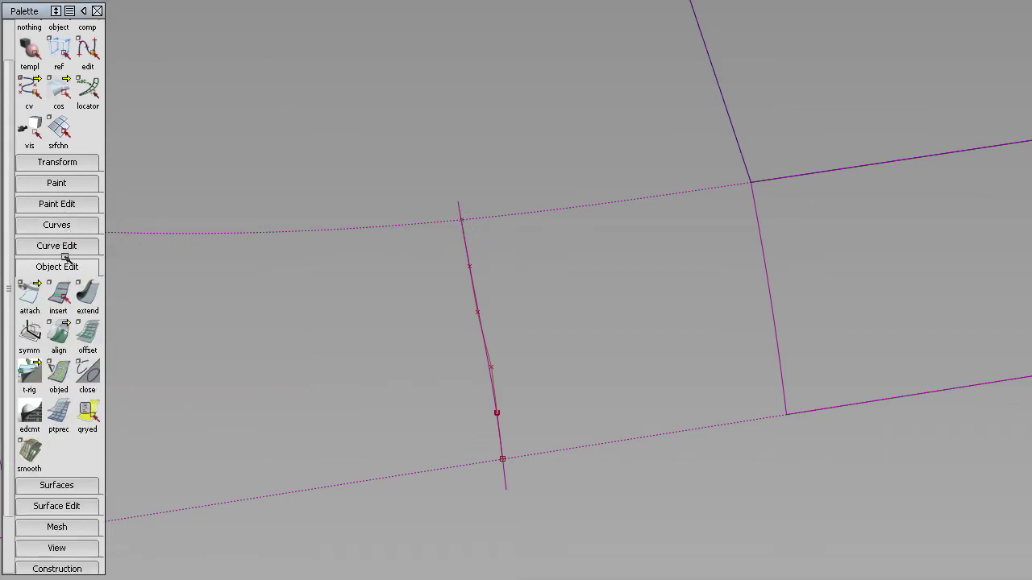
{"action": "left_click", "coordinate": [62, 266]}
{"action": "left_click", "coordinate": [61, 329]}
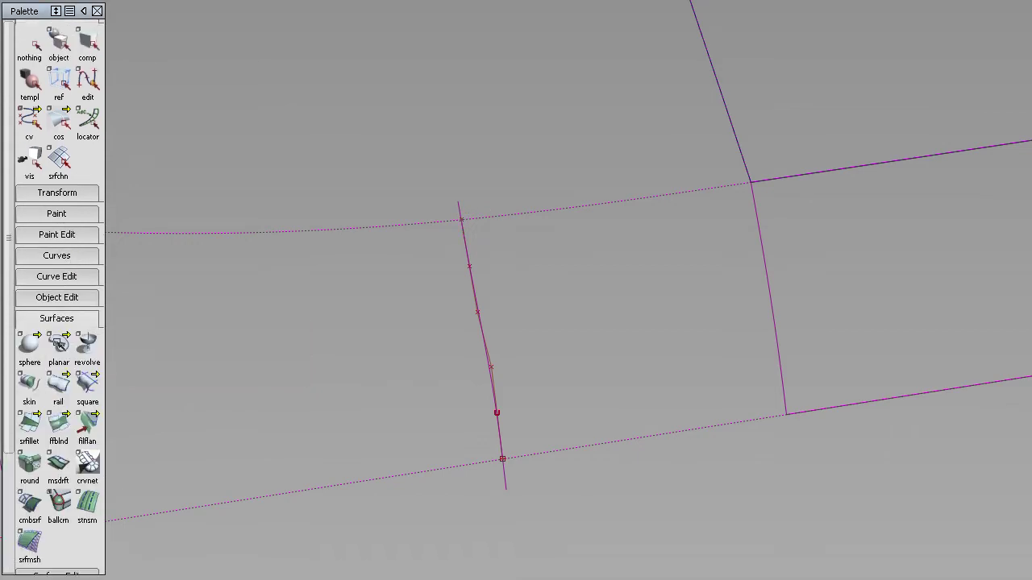
{"action": "left_click", "coordinate": [88, 375]}
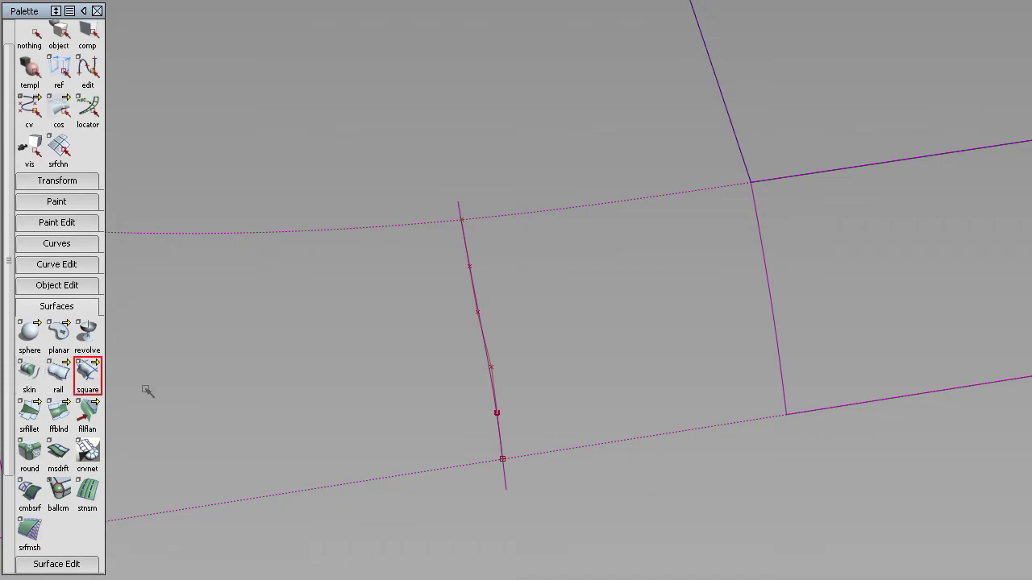
{"action": "left_click", "coordinate": [619, 445]}
{"action": "left_click", "coordinate": [483, 336]}
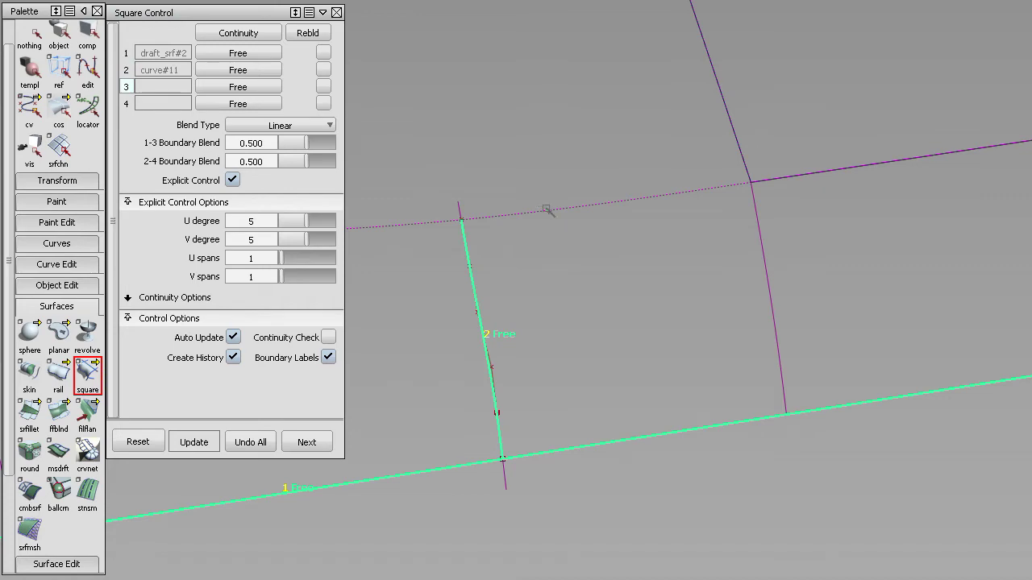
{"action": "left_click", "coordinate": [547, 210]}
{"action": "left_click", "coordinate": [765, 273]}
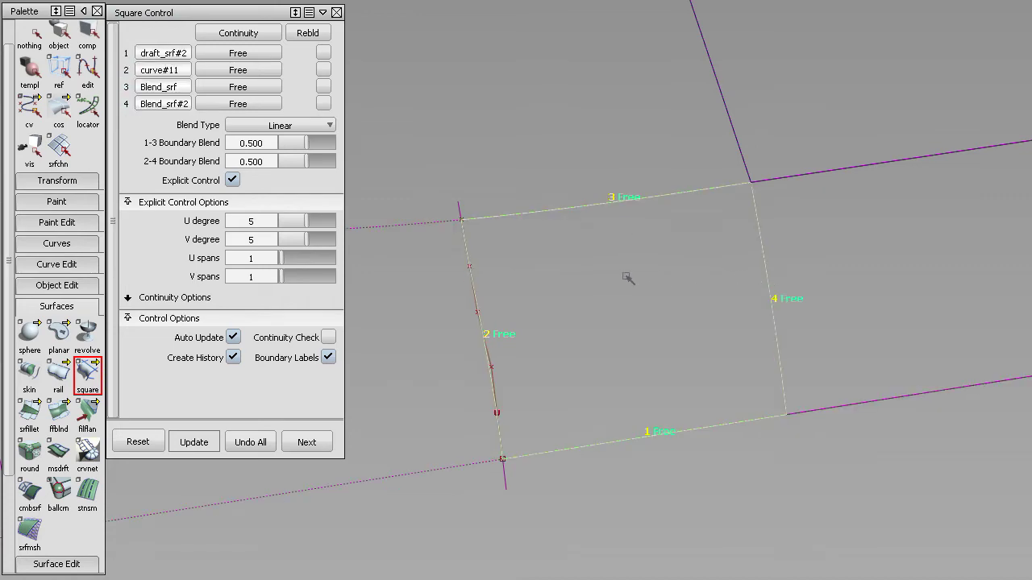
{"action": "left_click_drag", "start_coordinate": [822, 285], "coordinate": [645, 393], "text": "alt+shift"}
{"action": "middle_click_drag", "start_coordinate": [645, 393], "coordinate": [596, 301], "text": "alt+shift"}
{"action": "left_click_drag", "start_coordinate": [595, 301], "coordinate": [695, 297], "text": "alt+shift"}
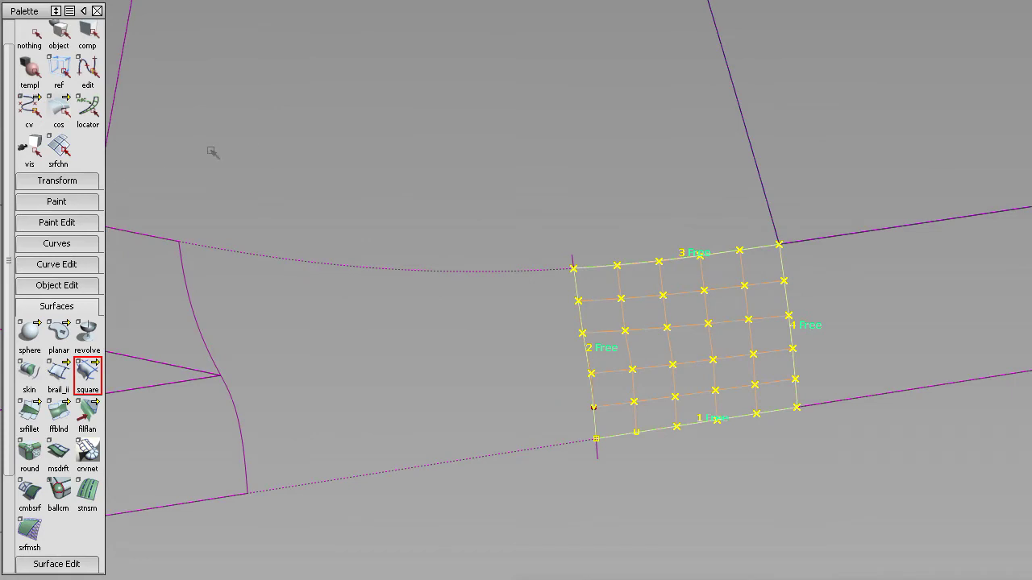
Set the square surface's boundaries 1 and 3 to G2 Curvature and the fillet-side boundary 4 to G1 Tangent.
{"action": "left_click_drag", "start_coordinate": [398, 149], "coordinate": [248, 83]}
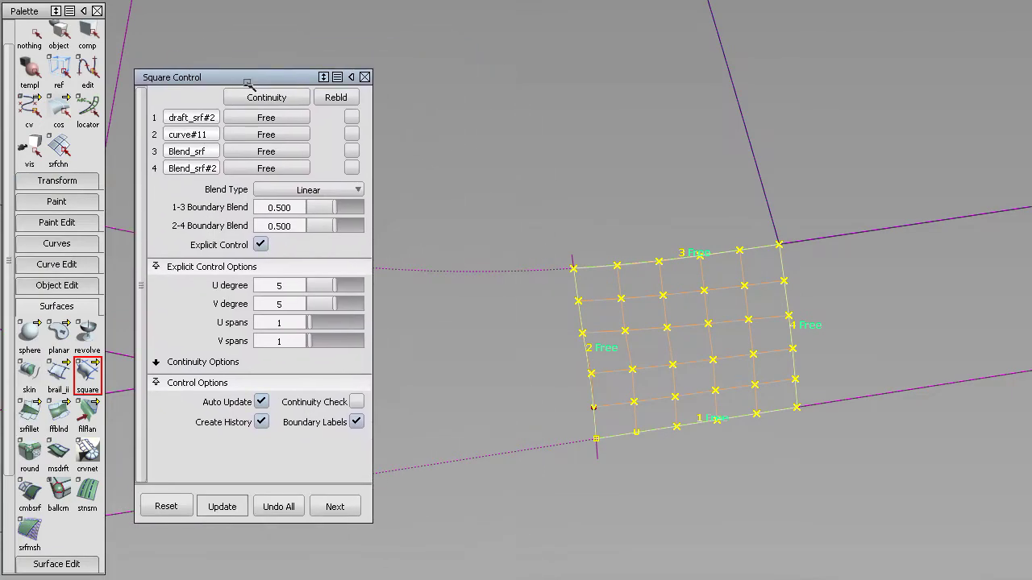
{"action": "left_click", "coordinate": [268, 117]}
{"action": "left_click", "coordinate": [280, 189]}
{"action": "left_click", "coordinate": [273, 151]}
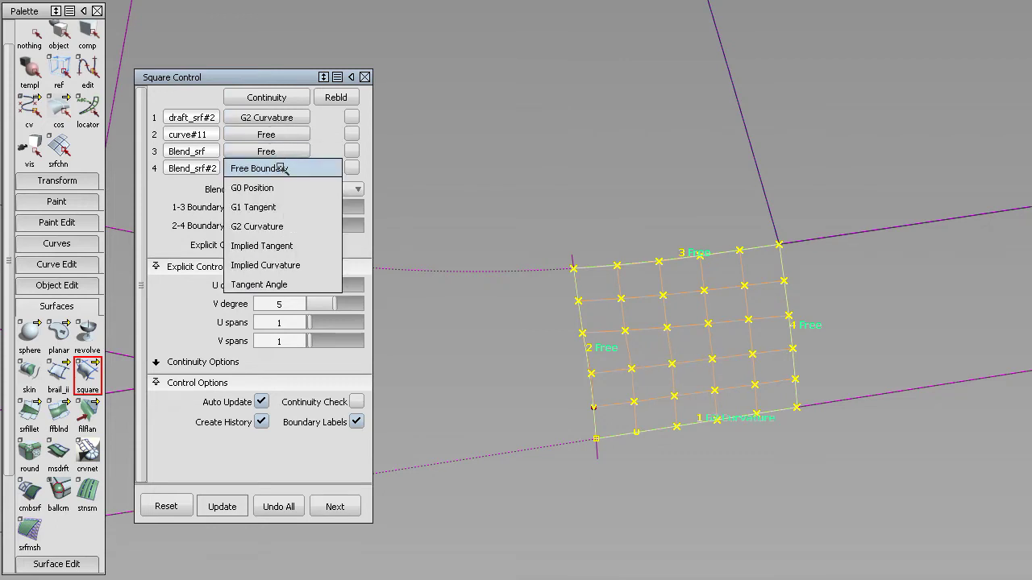
{"action": "left_click", "coordinate": [331, 224]}
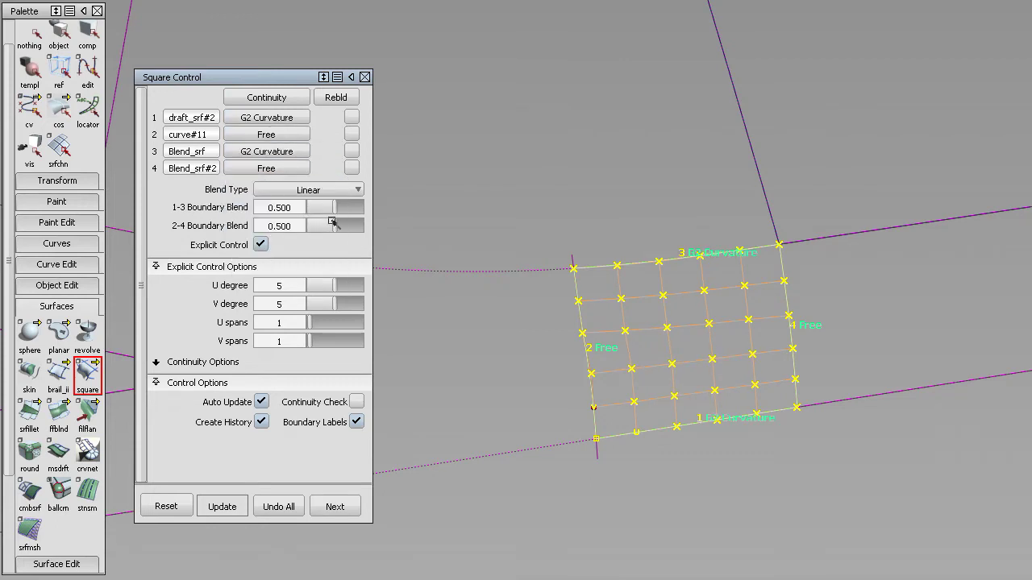
{"action": "left_click", "coordinate": [266, 168]}
{"action": "left_click", "coordinate": [275, 223]}
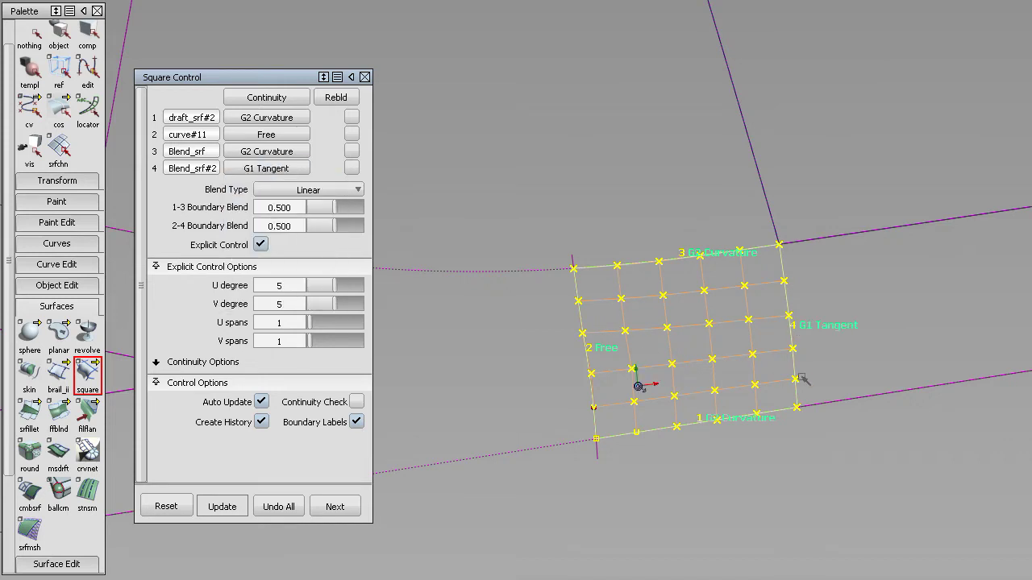
Try G2 Curvature on the fillet-side boundary 4, and return it to G1 Tangent.
{"action": "left_click_drag", "start_coordinate": [803, 379], "coordinate": [262, 211], "text": "alt+shift"}
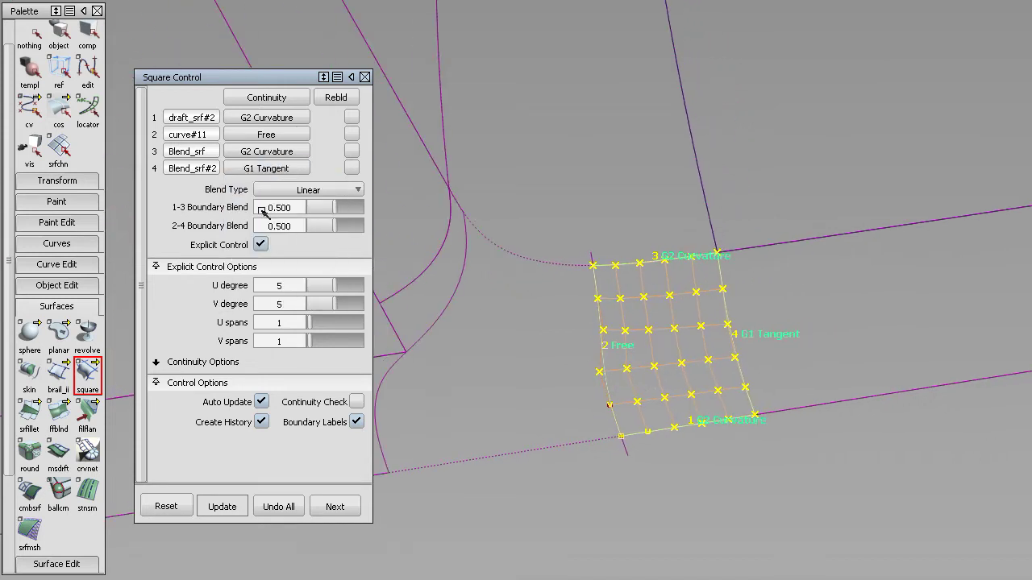
{"action": "left_click", "coordinate": [265, 163]}
{"action": "left_click", "coordinate": [279, 239]}
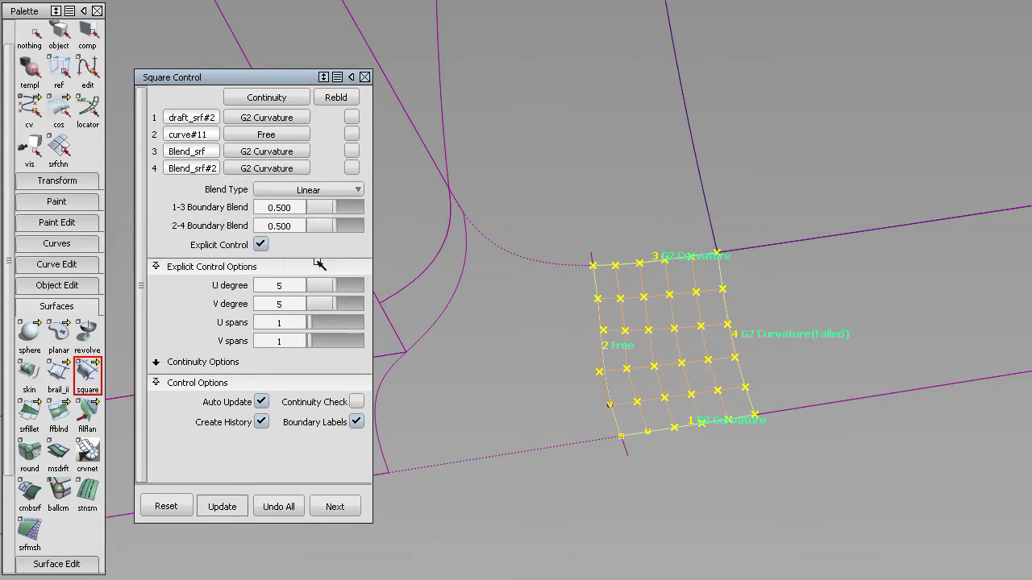
{"action": "left_click", "coordinate": [275, 172]}
{"action": "left_click", "coordinate": [284, 225]}
Examine the square surface's control point layout from several angles and leave it deselected.
{"action": "left_click_drag", "start_coordinate": [638, 385], "coordinate": [707, 386], "text": "alt+shift"}
{"action": "right_click_drag", "start_coordinate": [689, 448], "coordinate": [646, 456], "text": "alt+shift"}
{"action": "middle_click_drag", "start_coordinate": [647, 456], "coordinate": [778, 459], "text": "alt+shift"}
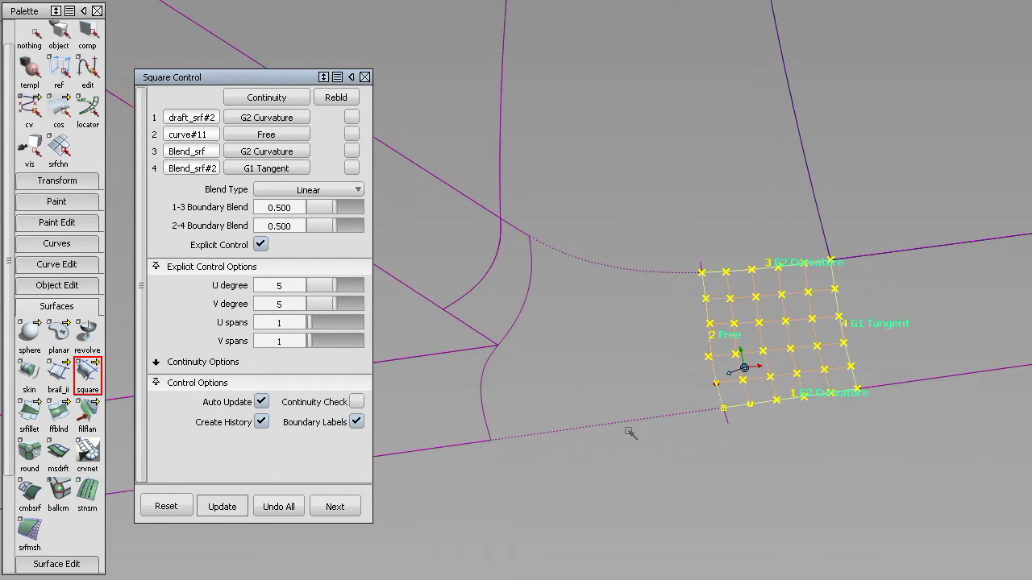
{"action": "left_click_drag", "start_coordinate": [631, 433], "coordinate": [742, 417], "text": "alt+shift"}
{"action": "right_click_drag", "start_coordinate": [741, 417], "coordinate": [707, 440], "text": "alt+shift"}
{"action": "middle_click_drag", "start_coordinate": [707, 440], "coordinate": [718, 450], "text": "alt+shift"}
{"action": "left_click_drag", "start_coordinate": [718, 450], "coordinate": [758, 439], "text": "alt+shift"}
{"action": "left_click_drag", "start_coordinate": [887, 409], "coordinate": [952, 403], "text": "alt+shift"}
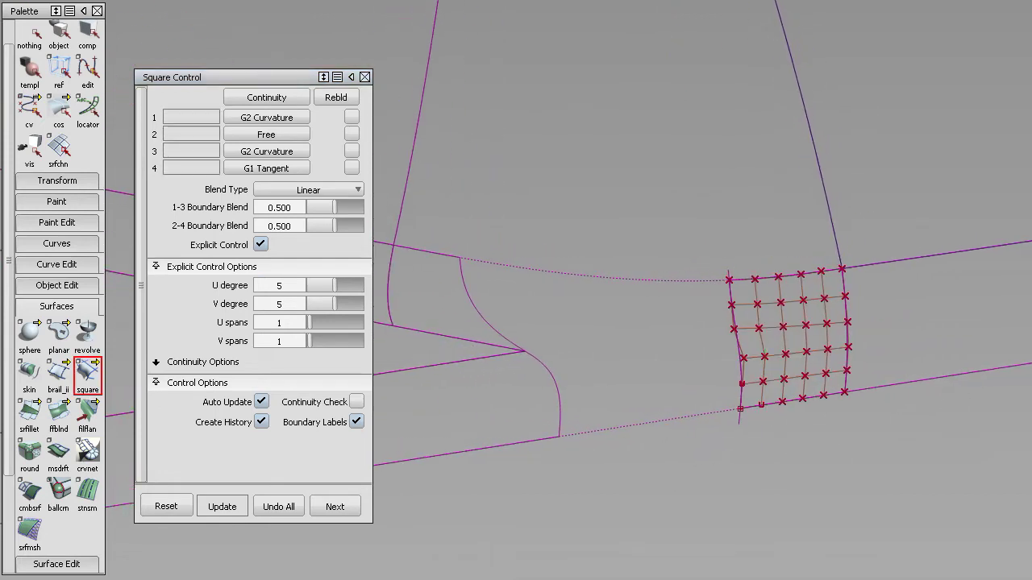
Make the hidden geometry visible again and select the surface whose line runs through the middle of the new patch.
{"action": "right_click", "coordinate": [573, 346], "text": "ctrl+shift"}
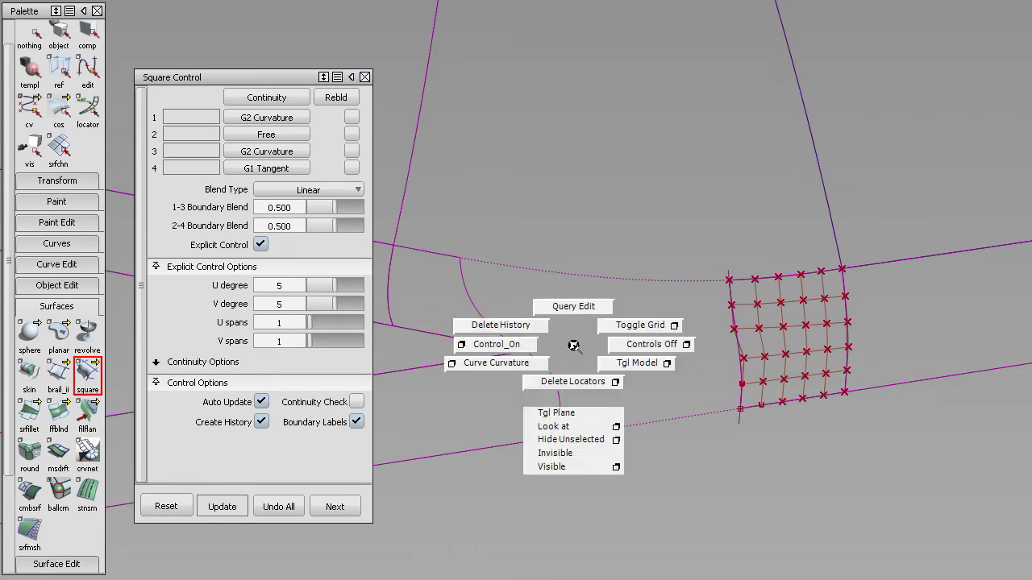
{"action": "right_click_drag", "start_coordinate": [574, 346], "coordinate": [570, 468], "text": "ctrl+shift"}
{"action": "left_click_drag", "start_coordinate": [570, 468], "coordinate": [624, 424], "text": "alt+shift"}
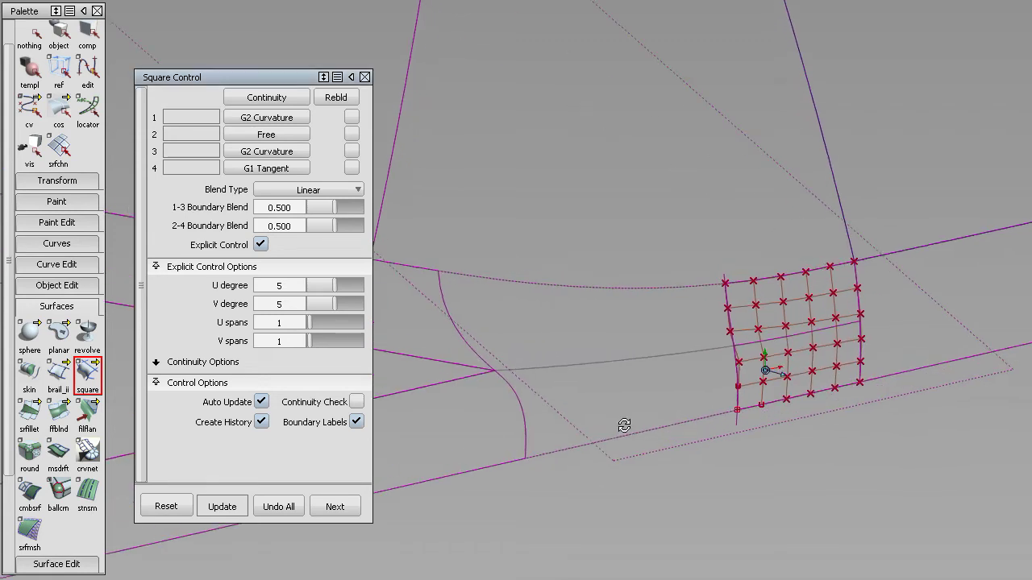
{"action": "left_click_drag", "start_coordinate": [687, 397], "coordinate": [543, 429], "text": "ctrl+shift"}
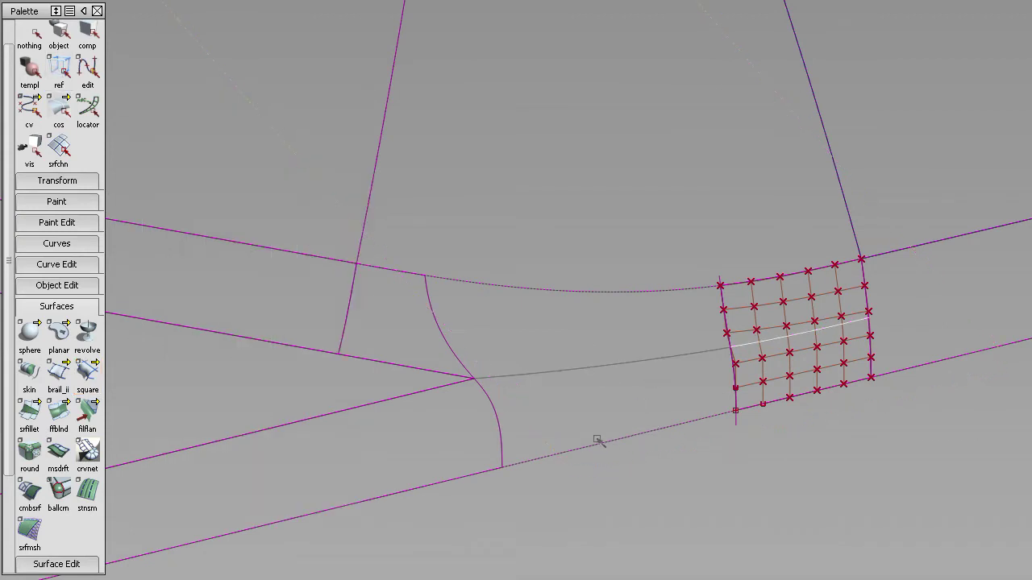
Bring the cutting plane back into view and delete the templated curve running through the middle of the gap.
{"action": "left_click_drag", "start_coordinate": [701, 388], "coordinate": [832, 363], "text": "ctrl+shift"}
{"action": "left_click_drag", "start_coordinate": [749, 325], "coordinate": [767, 364], "text": "ctrl+shift"}
{"action": "left_click_drag", "start_coordinate": [621, 382], "coordinate": [638, 388], "text": "alt+shift"}
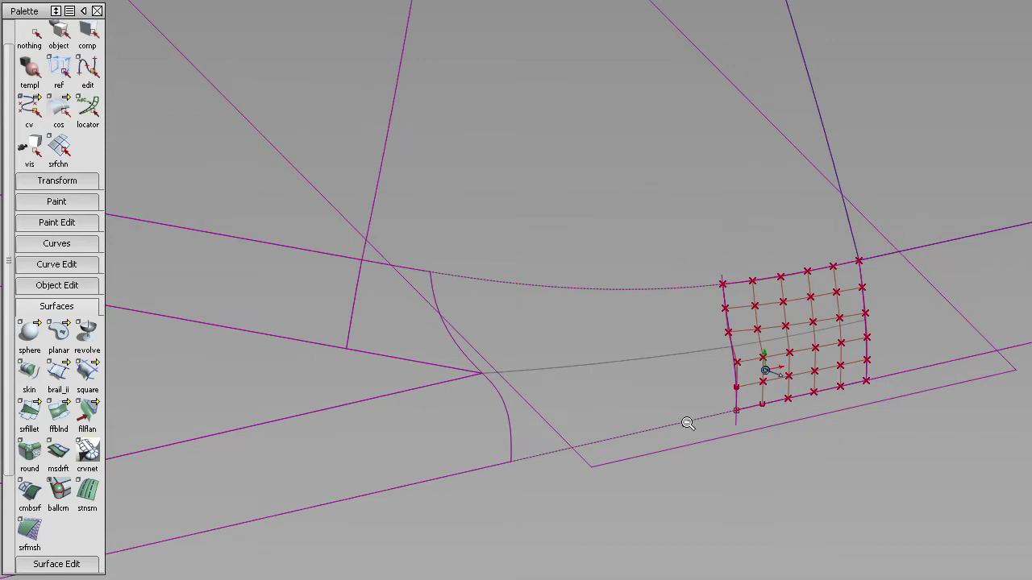
{"action": "left_click_drag", "start_coordinate": [685, 421], "coordinate": [408, 340], "text": "alt+shift"}
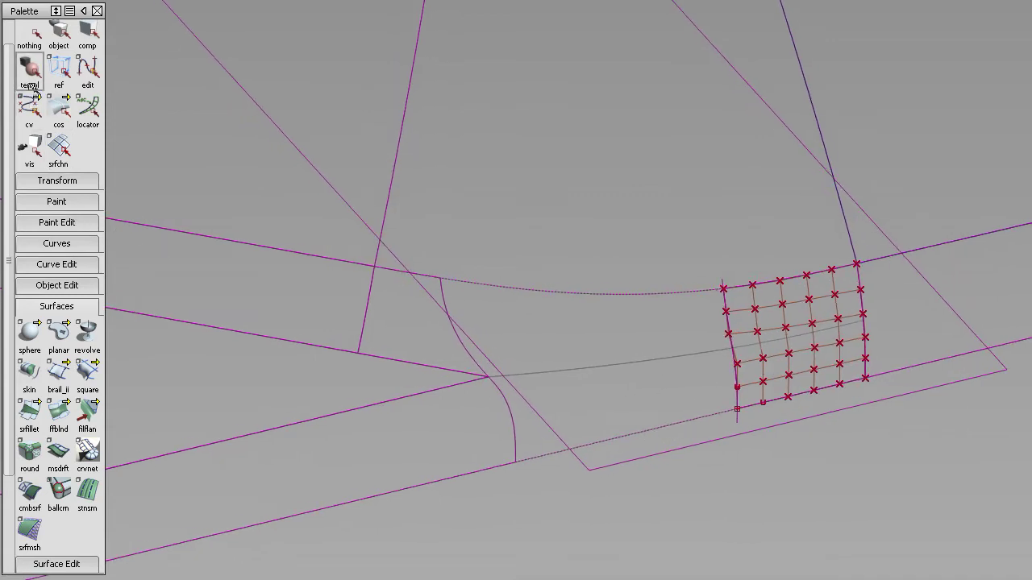
{"action": "left_click", "coordinate": [29, 69]}
{"action": "left_click_drag", "start_coordinate": [931, 465], "coordinate": [143, 89]}
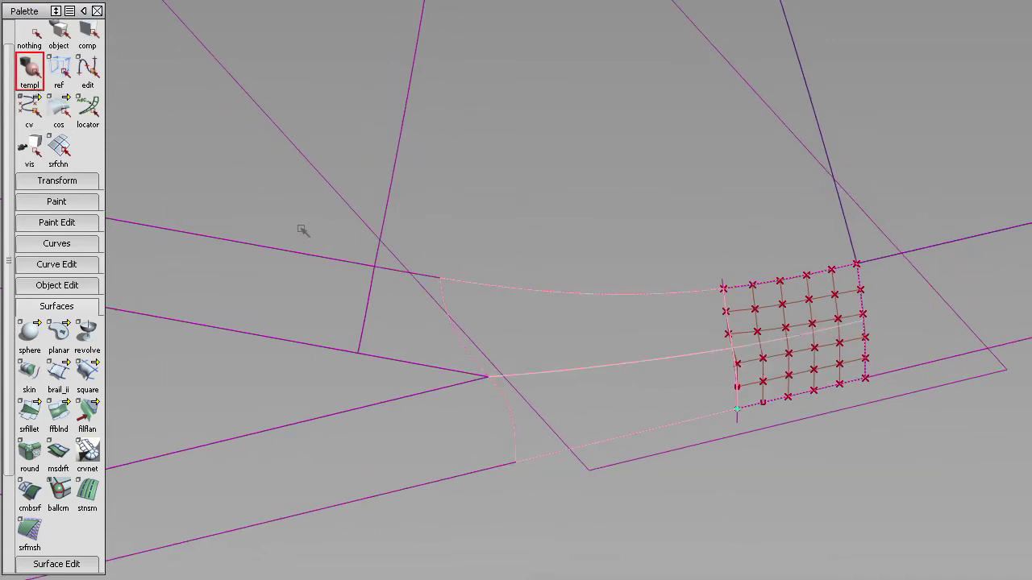
{"action": "key", "text": "Delete"}
{"action": "key", "text": "Return"}
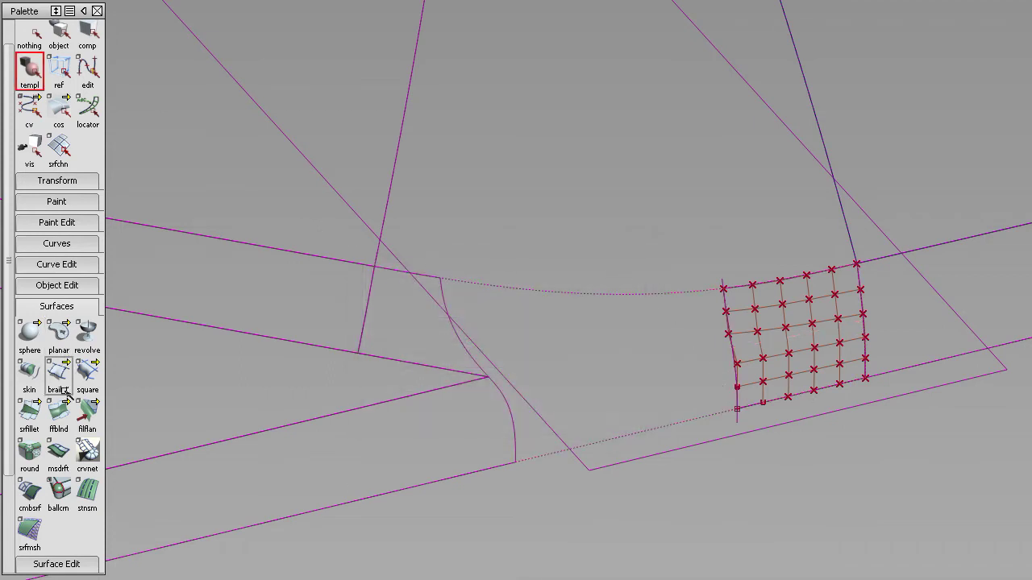
Intersect the cutting plane with the square surface to create a curve through the middle of the patch.
{"action": "left_click", "coordinate": [53, 285]}
{"action": "left_click", "coordinate": [53, 282]}
{"action": "left_click", "coordinate": [51, 302]}
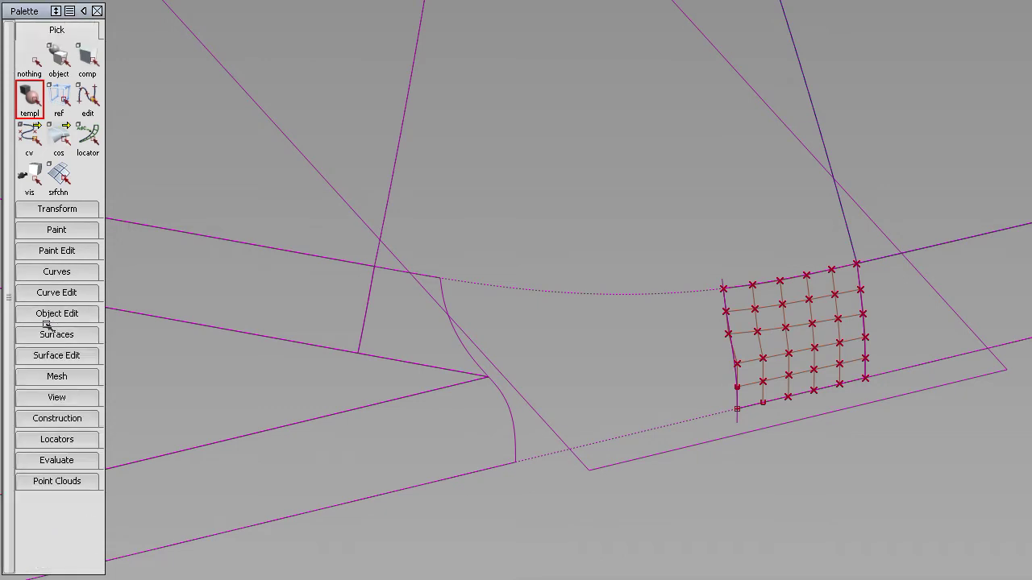
{"action": "left_click", "coordinate": [60, 358]}
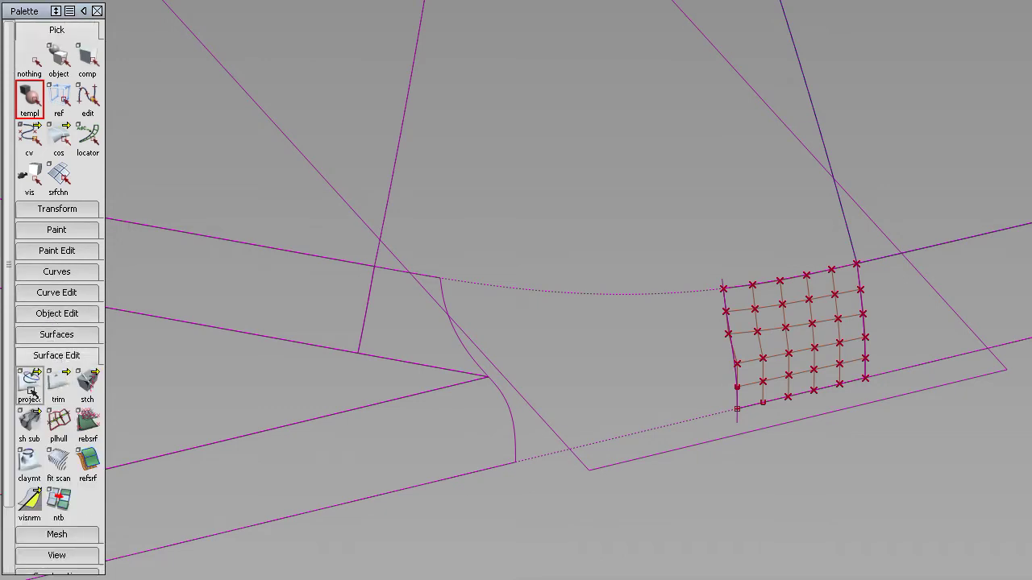
{"action": "left_click_drag", "start_coordinate": [30, 383], "coordinate": [86, 385]}
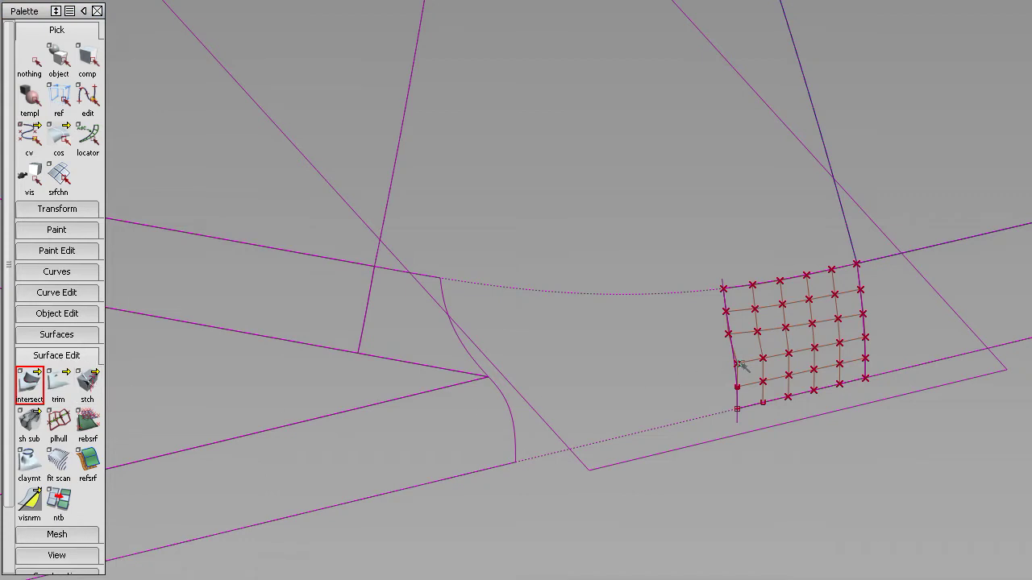
{"action": "left_click", "coordinate": [537, 417]}
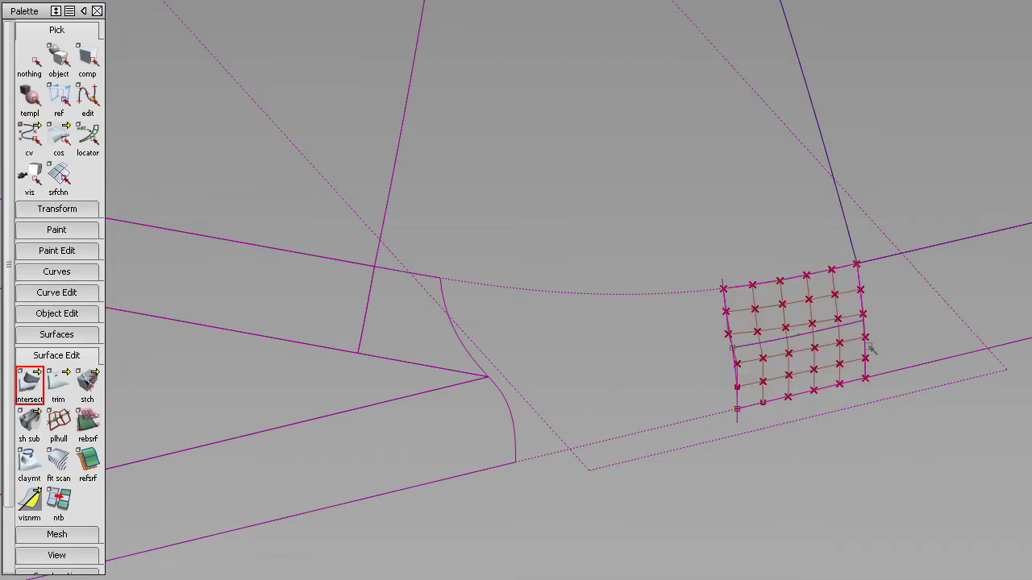
{"action": "left_click_drag", "start_coordinate": [848, 379], "coordinate": [354, 376], "text": "alt+shift"}
{"action": "left_click_drag", "start_coordinate": [571, 397], "coordinate": [774, 371], "text": "alt+shift"}
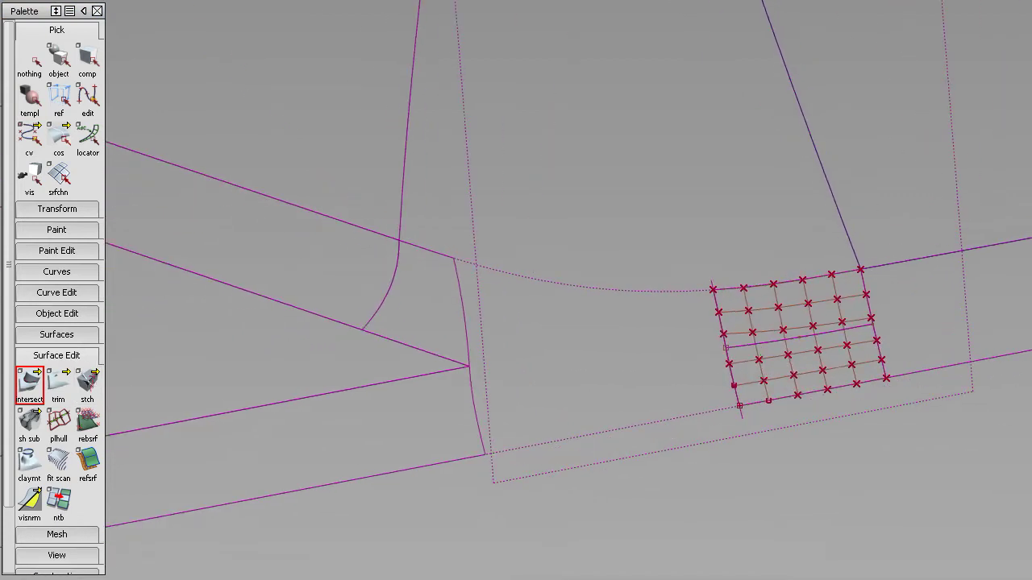
Shade the model and hide the cutting plane, leaving the gap between the fillets and the patch exposed.
{"action": "key", "text": "F1"}
{"action": "mouse_move", "coordinate": [647, 382]}
{"action": "left_mouse_down", "text": "alt+shift"}
{"action": "mouse_move", "coordinate": [479, 422]}
{"action": "mouse_move", "coordinate": [520, 451]}
{"action": "left_mouse_up", "text": "alt+shift"}
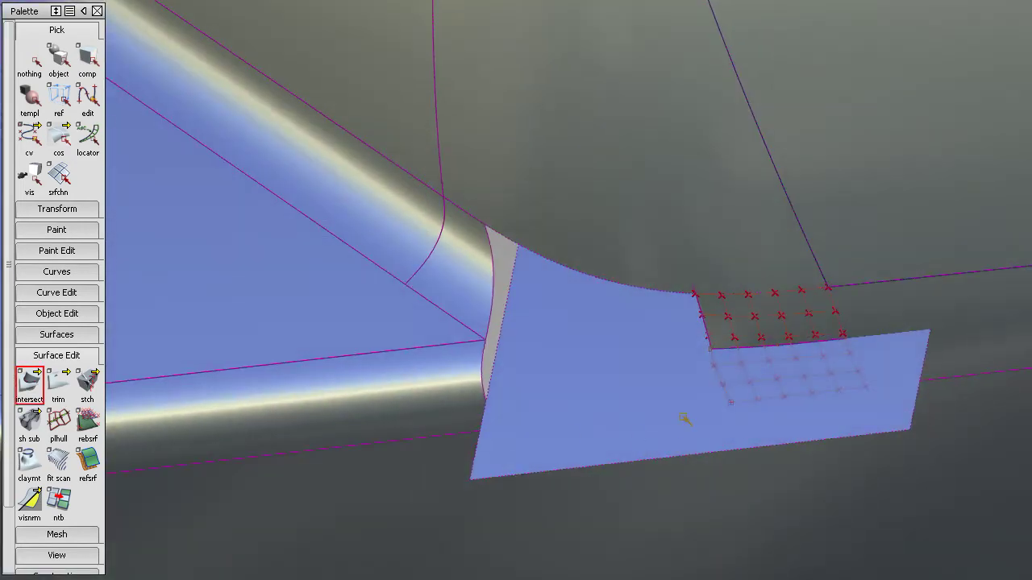
{"action": "left_click_drag", "start_coordinate": [684, 420], "coordinate": [579, 469], "text": "ctrl+shift"}
{"action": "left_click_drag", "start_coordinate": [582, 363], "coordinate": [593, 475], "text": "ctrl+shift"}
{"action": "mouse_move", "coordinate": [749, 380]}
{"action": "left_mouse_down", "text": "alt+shift"}
{"action": "mouse_move", "coordinate": [749, 395]}
{"action": "mouse_move", "coordinate": [545, 540]}
{"action": "mouse_move", "coordinate": [495, 513]}
{"action": "mouse_move", "coordinate": [516, 301]}
{"action": "mouse_move", "coordinate": [616, 268]}
{"action": "mouse_move", "coordinate": [360, 306]}
{"action": "mouse_move", "coordinate": [521, 346]}
{"action": "mouse_move", "coordinate": [419, 355]}
{"action": "mouse_move", "coordinate": [396, 330]}
{"action": "mouse_move", "coordinate": [407, 322]}
{"action": "left_mouse_up", "text": "alt+shift"}
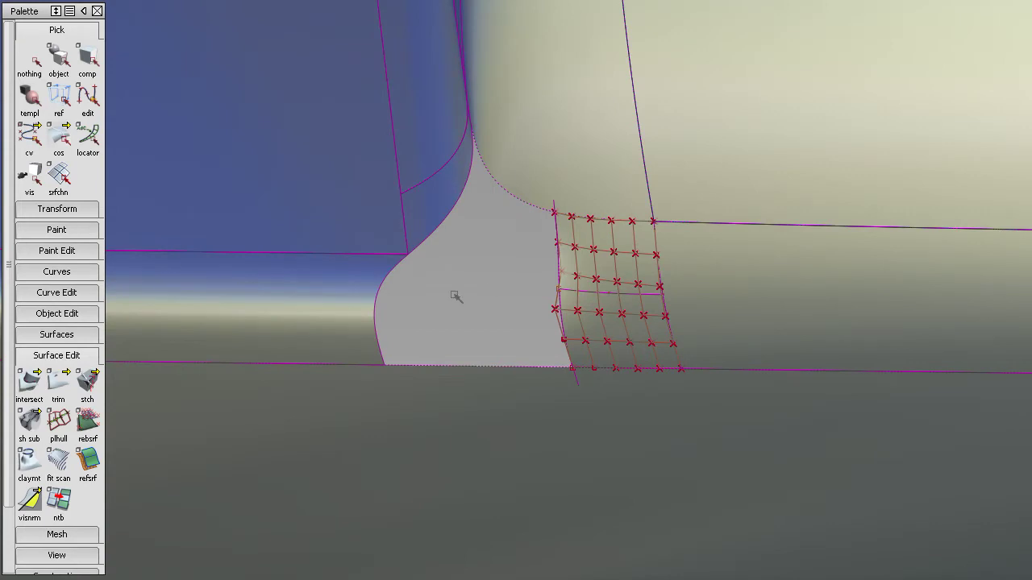
Draw a degree 3 edit point curve across the gap from the patch's intersection curve to the corner where the fillet edges meet.
{"action": "left_click", "coordinate": [53, 272]}
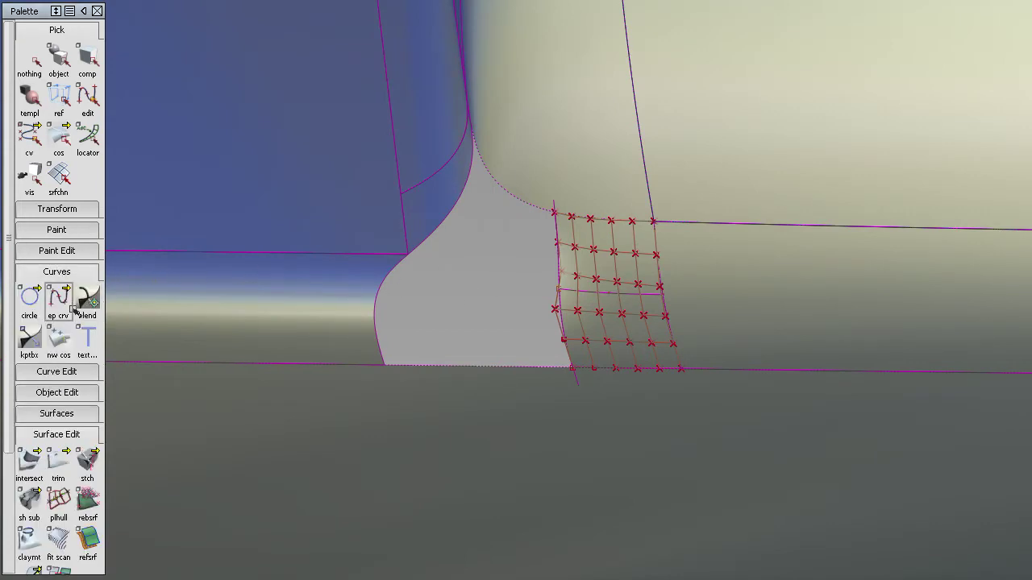
{"action": "double_click", "coordinate": [58, 297]}
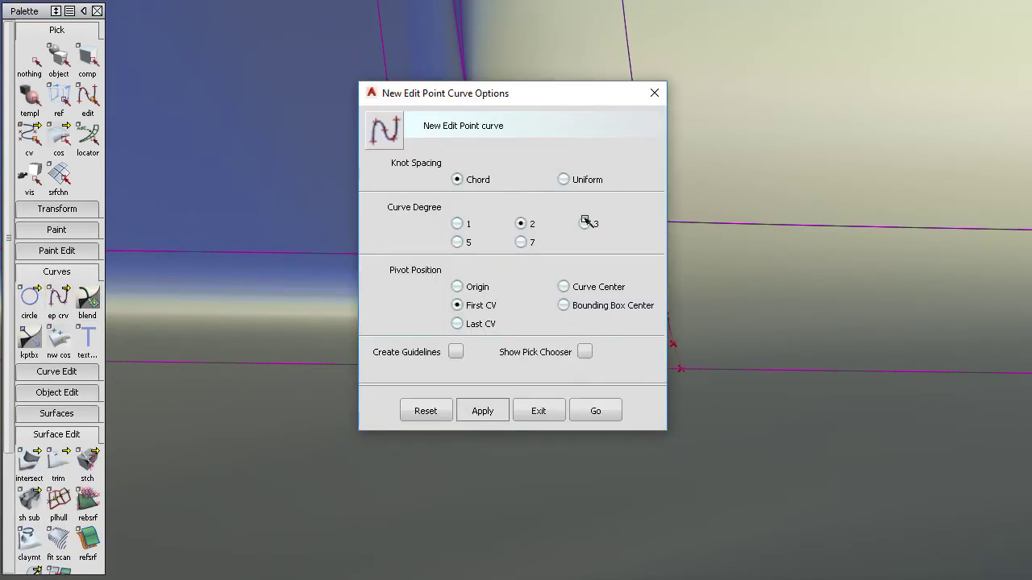
{"action": "left_click", "coordinate": [585, 223]}
{"action": "left_click", "coordinate": [593, 410]}
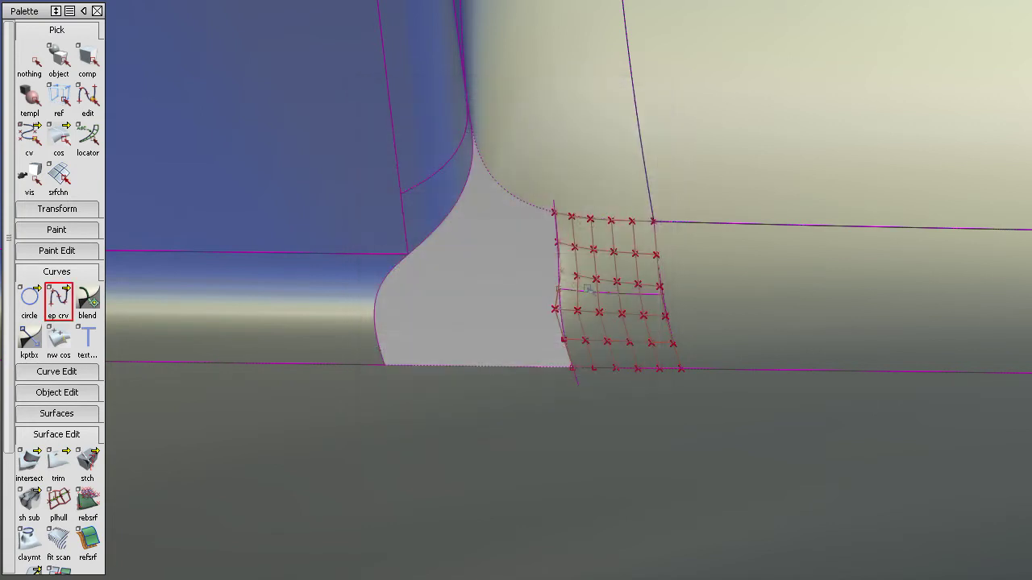
{"action": "left_click", "coordinate": [408, 255]}
{"action": "left_click_drag", "start_coordinate": [481, 360], "coordinate": [474, 310], "text": "ctrl+shift"}
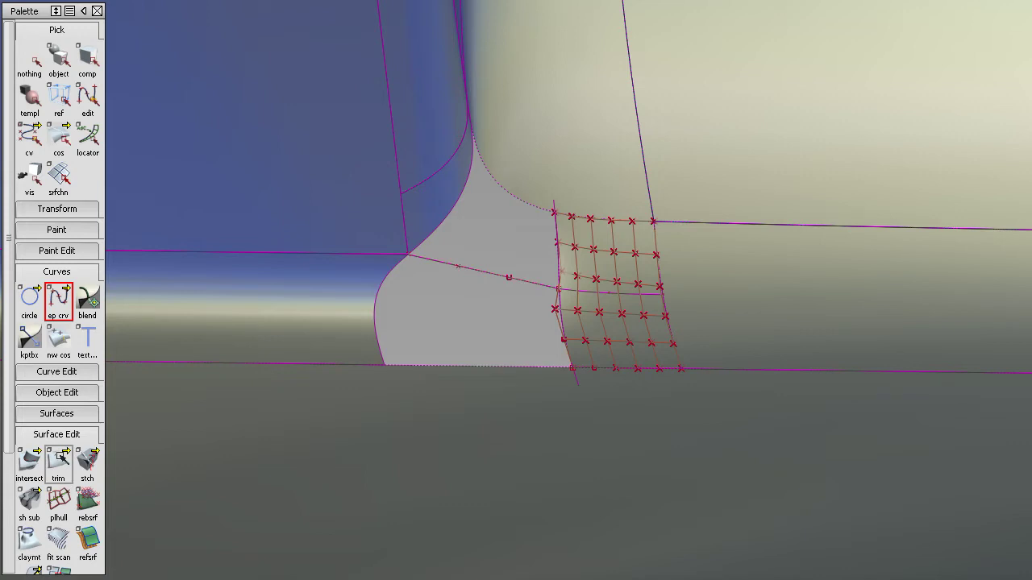
Align the new guide curve to the intersection curve on the square surface with G2 continuity.
{"action": "left_click", "coordinate": [56, 393]}
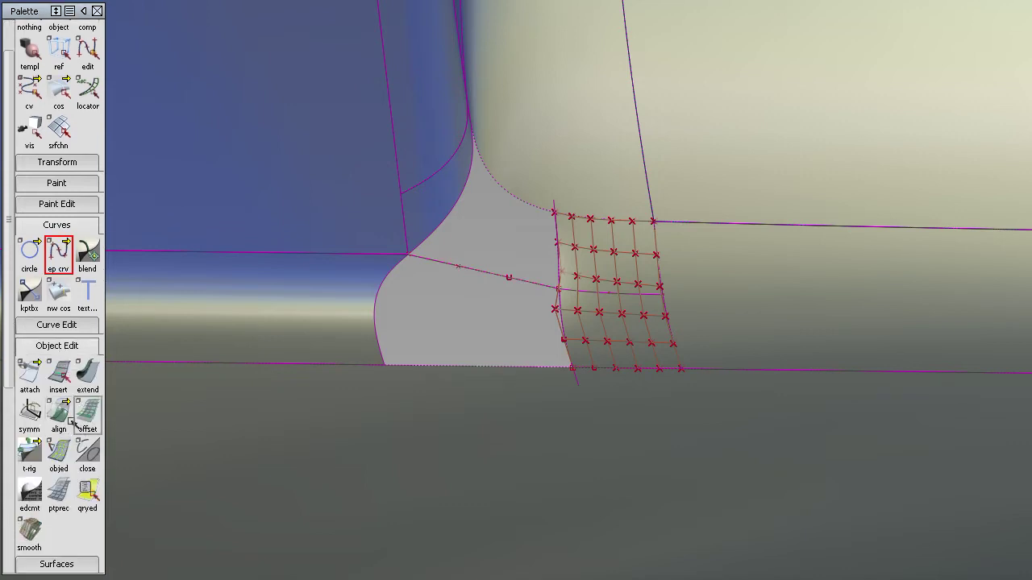
{"action": "double_click", "coordinate": [58, 415]}
{"action": "left_click", "coordinate": [535, 288]}
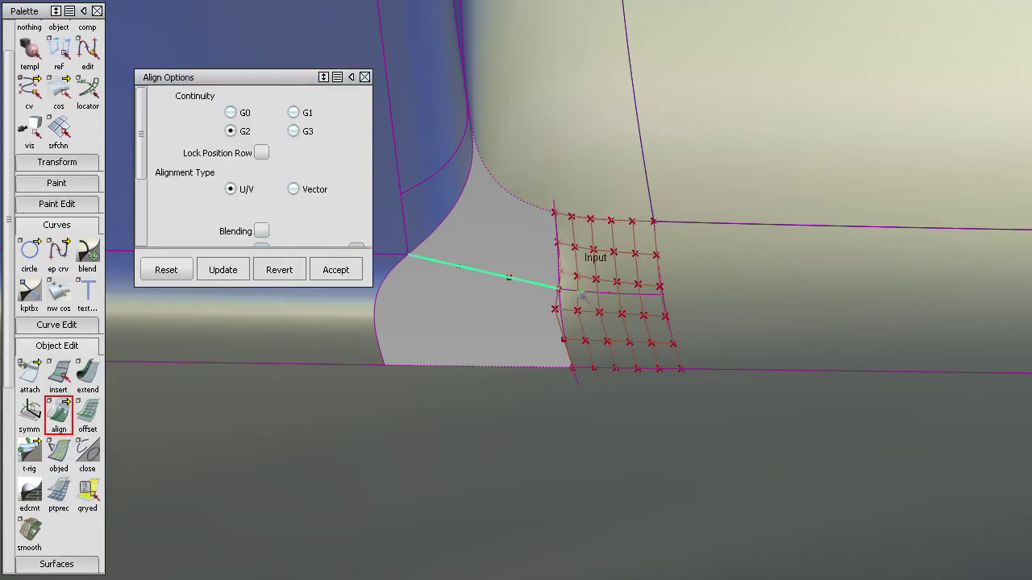
{"action": "left_click", "coordinate": [578, 293]}
{"action": "right_click_drag", "start_coordinate": [565, 321], "coordinate": [553, 248], "text": "alt+shift"}
{"action": "middle_click_drag", "start_coordinate": [554, 248], "coordinate": [695, 251], "text": "alt+shift"}
{"action": "right_click_drag", "start_coordinate": [695, 251], "coordinate": [751, 204], "text": "alt+shift"}
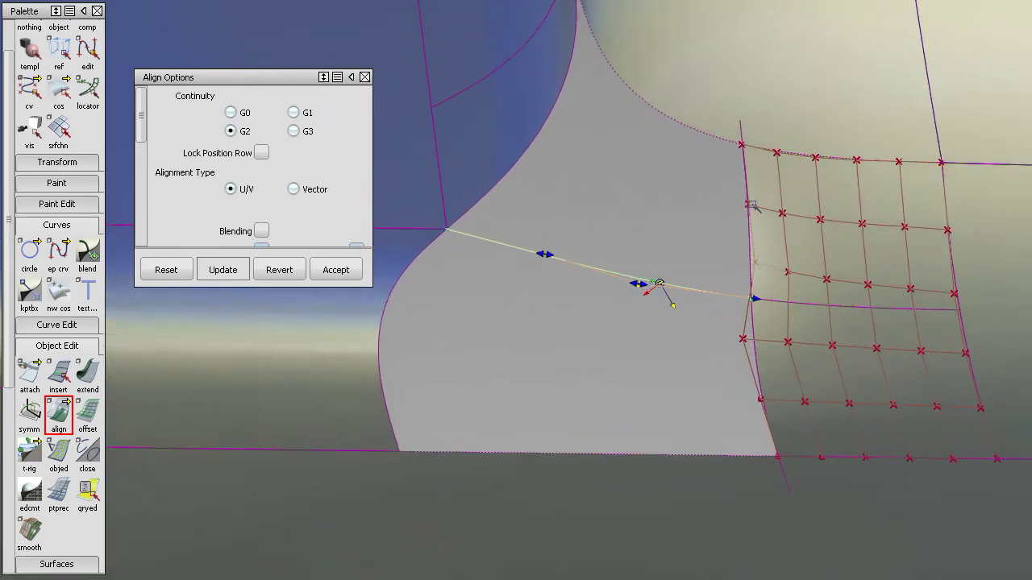
{"action": "left_click_drag", "start_coordinate": [750, 204], "coordinate": [637, 276], "text": "alt+shift"}
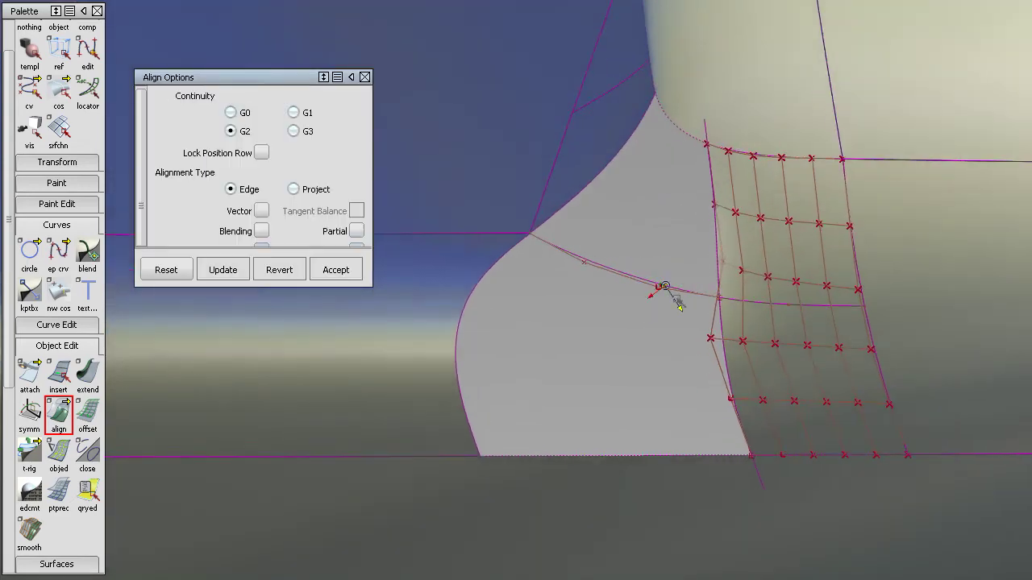
{"action": "middle_click_drag", "start_coordinate": [602, 272], "coordinate": [587, 285], "text": "alt+shift"}
{"action": "left_click_drag", "start_coordinate": [587, 286], "coordinate": [606, 379], "text": "alt+shift"}
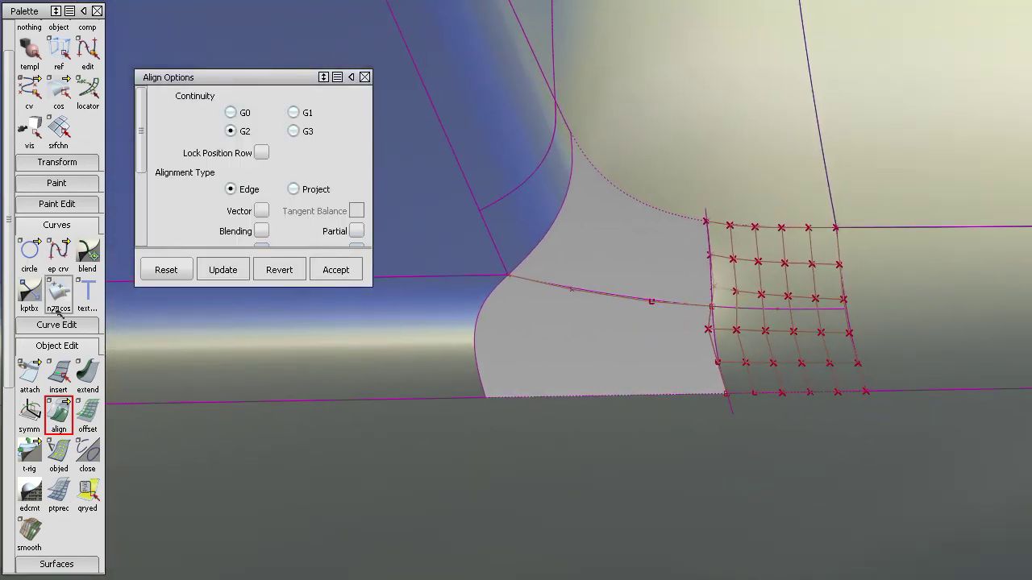
Draw a short degree 2 edit point curve from the fillet corner back along the lower fillet's edge.
{"action": "double_click", "coordinate": [58, 252]}
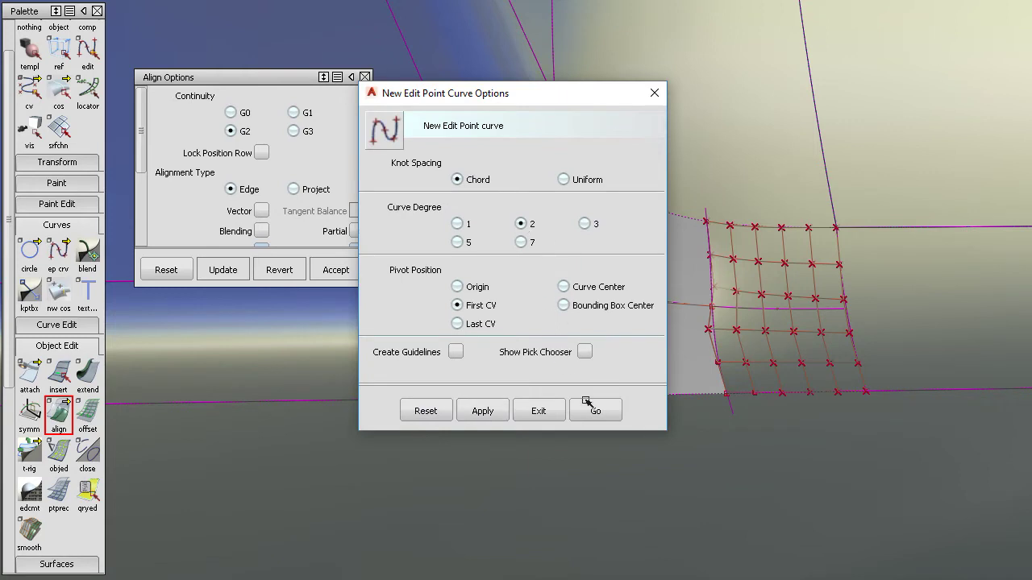
{"action": "left_click", "coordinate": [593, 410]}
{"action": "left_click_drag", "start_coordinate": [518, 299], "coordinate": [551, 337], "text": "alt+shift"}
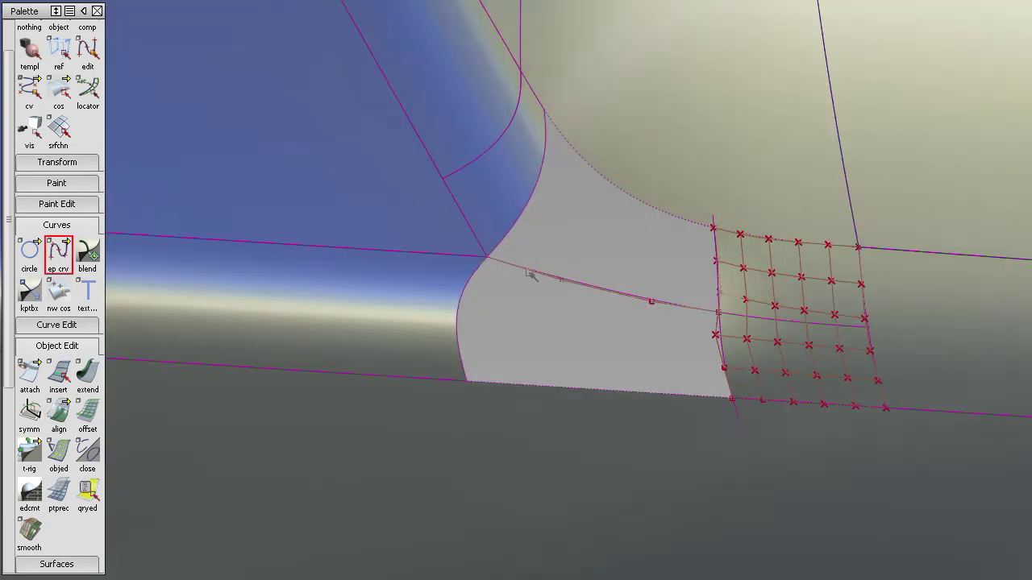
{"action": "left_click_drag", "start_coordinate": [531, 274], "coordinate": [454, 253], "text": "ctrl+alt"}
{"action": "left_click", "coordinate": [441, 233], "text": "ctrl+alt"}
{"action": "right_click_drag", "start_coordinate": [531, 313], "coordinate": [563, 239], "text": "alt+shift"}
{"action": "middle_click_drag", "start_coordinate": [562, 238], "coordinate": [669, 251], "text": "alt+shift"}
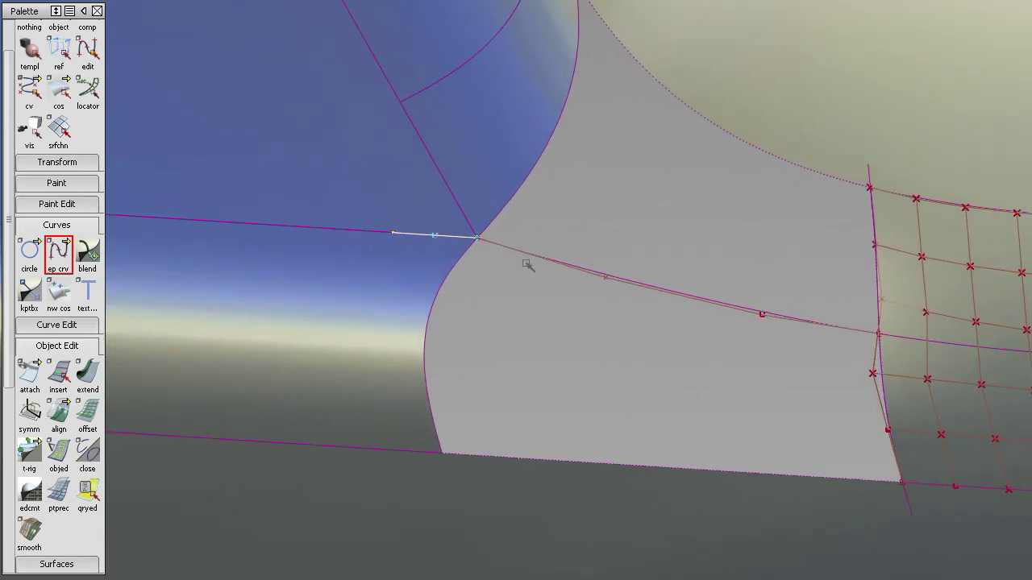
{"action": "key", "text": "Escape"}
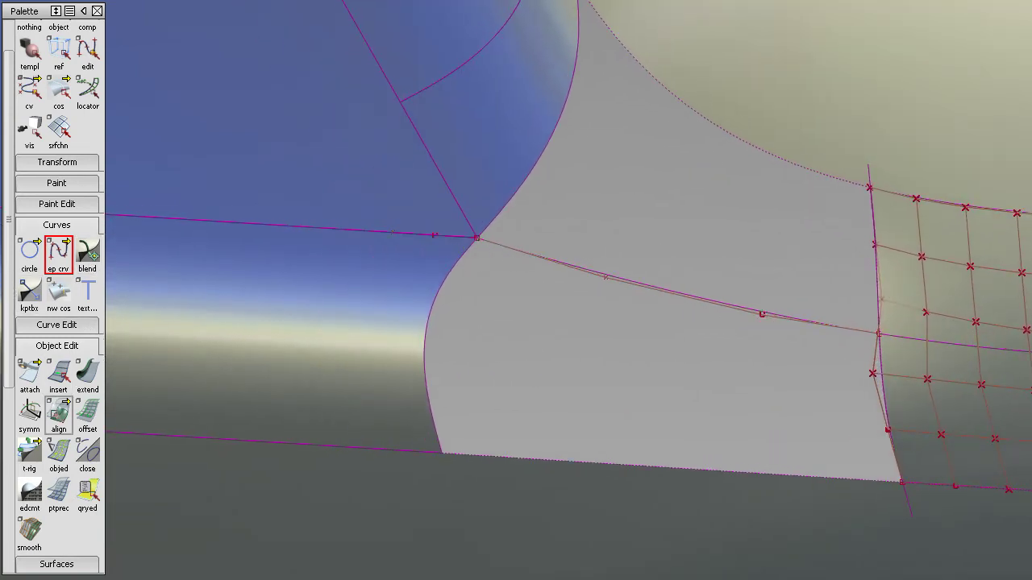
Align the short curve to the guide curve at the fillet corner with G2 continuity.
{"action": "double_click", "coordinate": [58, 414]}
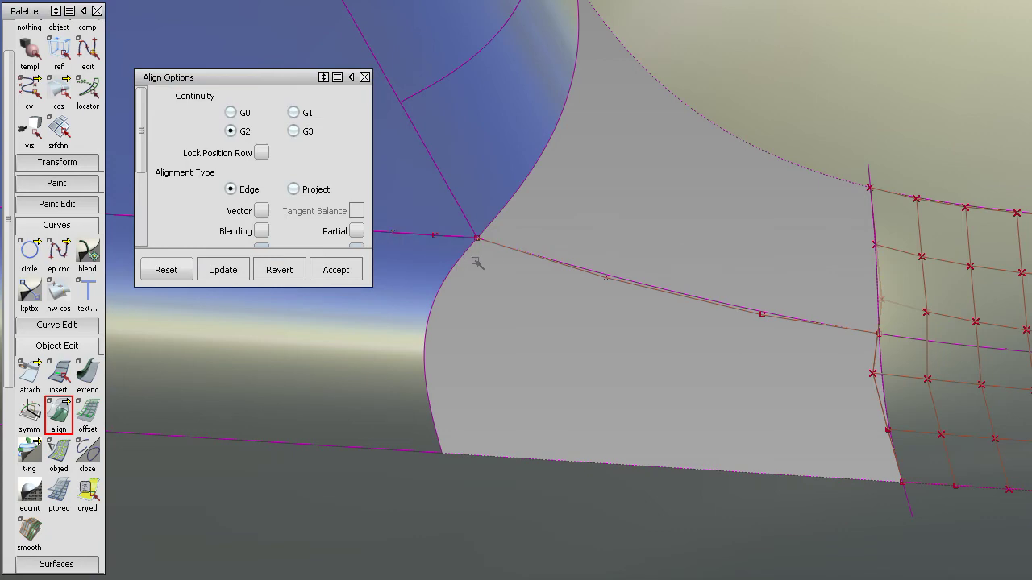
{"action": "left_click", "coordinate": [496, 244]}
{"action": "left_click", "coordinate": [500, 246]}
{"action": "left_click_drag", "start_coordinate": [502, 318], "coordinate": [512, 319], "text": "alt+shift"}
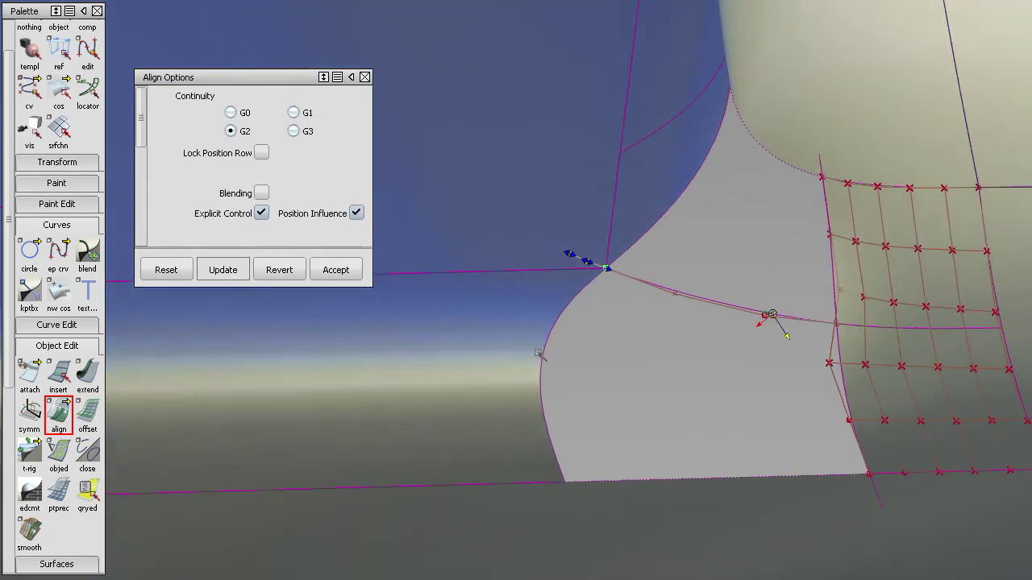
{"action": "mouse_move", "coordinate": [539, 354]}
{"action": "left_mouse_down", "text": "alt+shift"}
{"action": "mouse_move", "coordinate": [624, 329]}
{"action": "mouse_move", "coordinate": [614, 208]}
{"action": "left_mouse_up", "text": "alt+shift"}
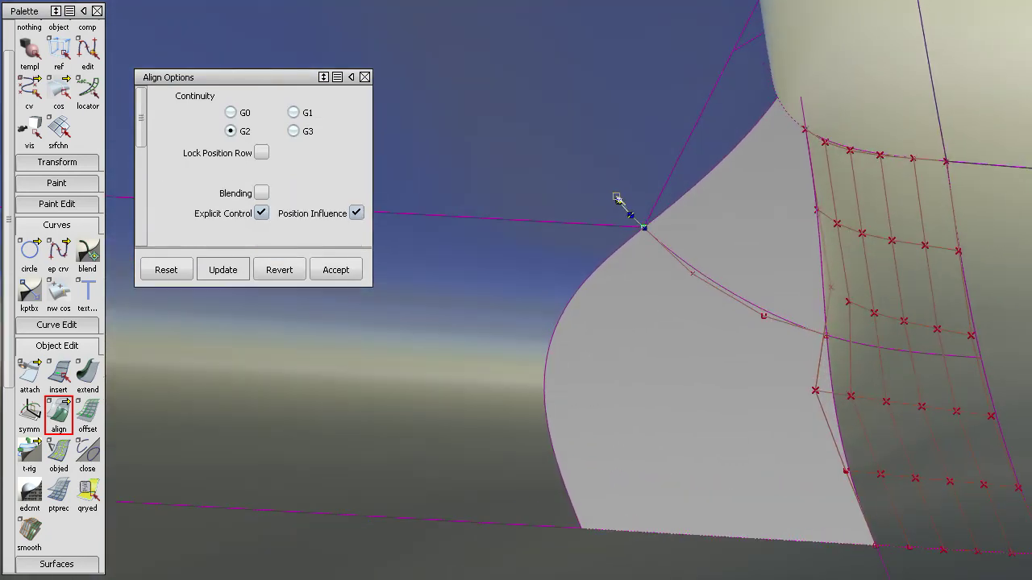
{"action": "left_click_drag", "start_coordinate": [681, 364], "coordinate": [732, 315], "text": "alt+shift"}
Reactivate the guide curve's alignment and fine-tune its handle nearest the square surface.
{"action": "left_click", "coordinate": [745, 298]}
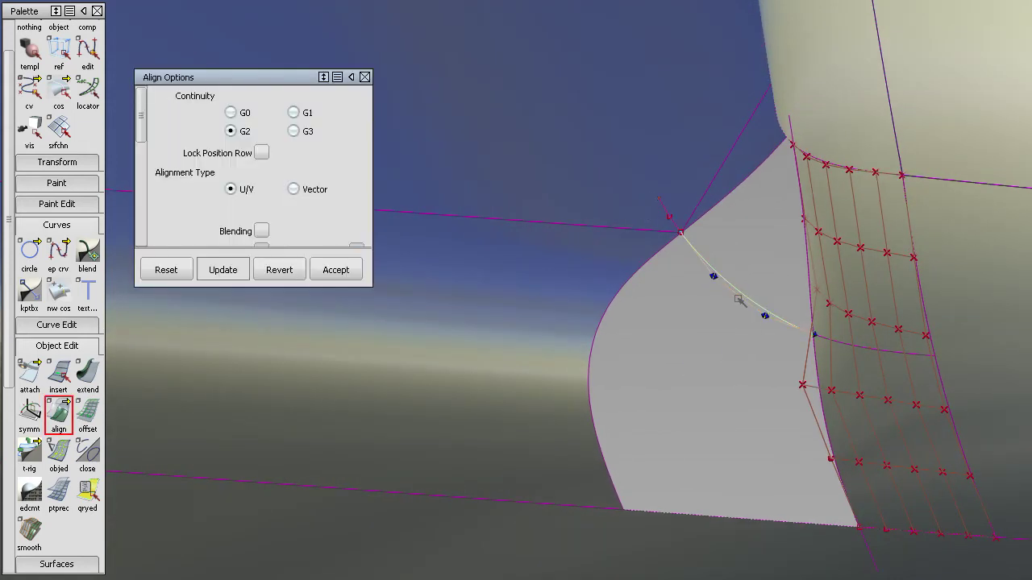
{"action": "left_click_drag", "start_coordinate": [757, 264], "coordinate": [735, 268], "text": "alt+shift"}
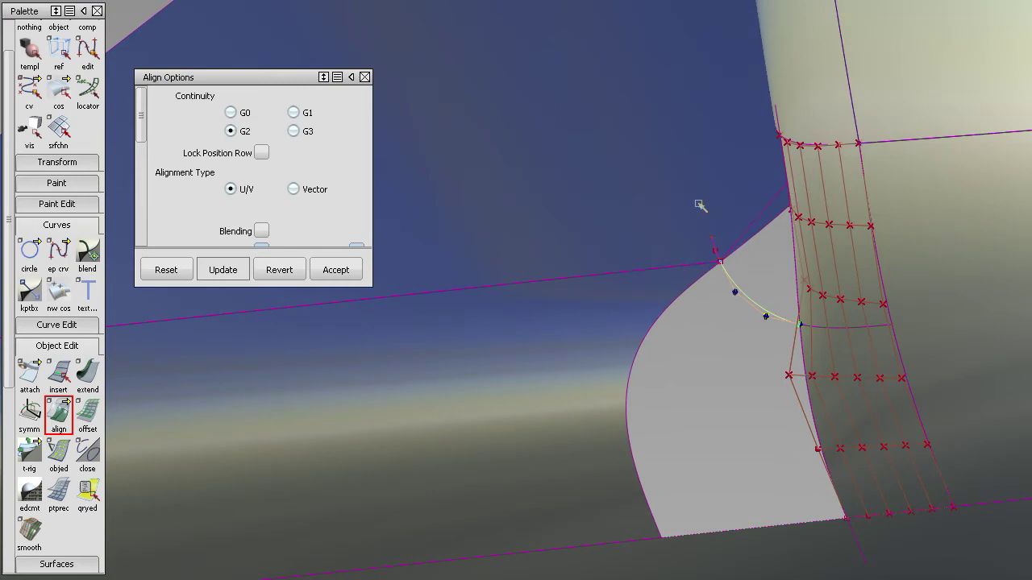
{"action": "mouse_move", "coordinate": [771, 315]}
{"action": "left_mouse_down", "text": "alt+shift"}
{"action": "mouse_move", "coordinate": [737, 424]}
{"action": "mouse_move", "coordinate": [839, 469]}
{"action": "left_mouse_up", "text": "alt+shift"}
{"action": "left_click_drag", "start_coordinate": [603, 258], "coordinate": [663, 285], "text": "alt+shift"}
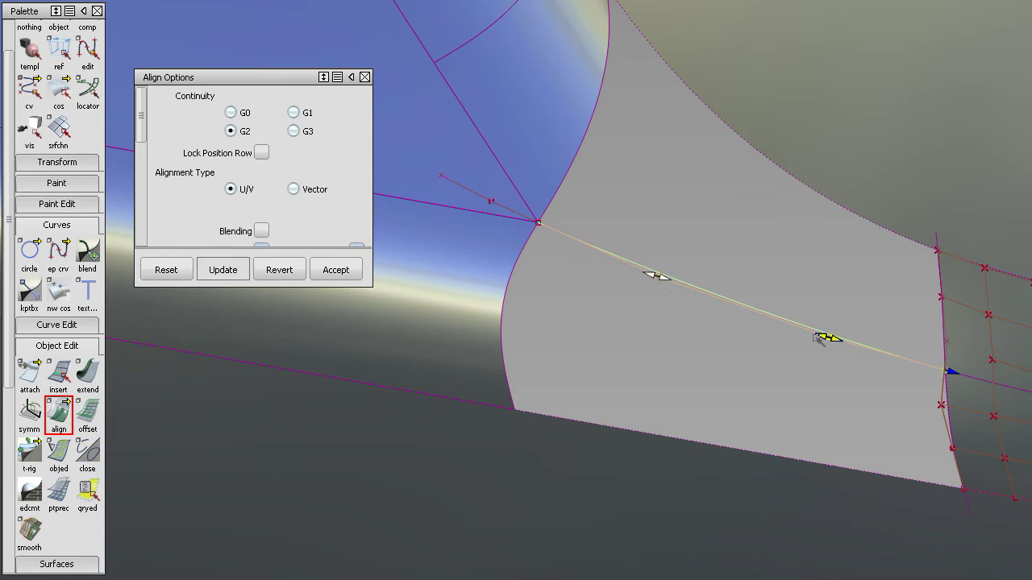
{"action": "mouse_move", "coordinate": [814, 334]}
{"action": "left_mouse_down"}
{"action": "mouse_move", "coordinate": [825, 338]}
{"action": "mouse_move", "coordinate": [817, 336]}
{"action": "left_mouse_up"}
Select curve#11 along the square surface's gap-side edge in the Align tool.
{"action": "left_click_drag", "start_coordinate": [698, 340], "coordinate": [846, 354], "text": "alt+shift"}
{"action": "left_click_drag", "start_coordinate": [848, 357], "coordinate": [847, 385], "text": "ctrl+shift"}
{"action": "right_click_drag", "start_coordinate": [855, 403], "coordinate": [831, 415], "text": "alt+shift"}
{"action": "middle_click_drag", "start_coordinate": [831, 415], "coordinate": [774, 398], "text": "alt+shift"}
{"action": "left_click_drag", "start_coordinate": [774, 398], "coordinate": [846, 414], "text": "alt+shift"}
{"action": "left_click", "coordinate": [848, 403]}
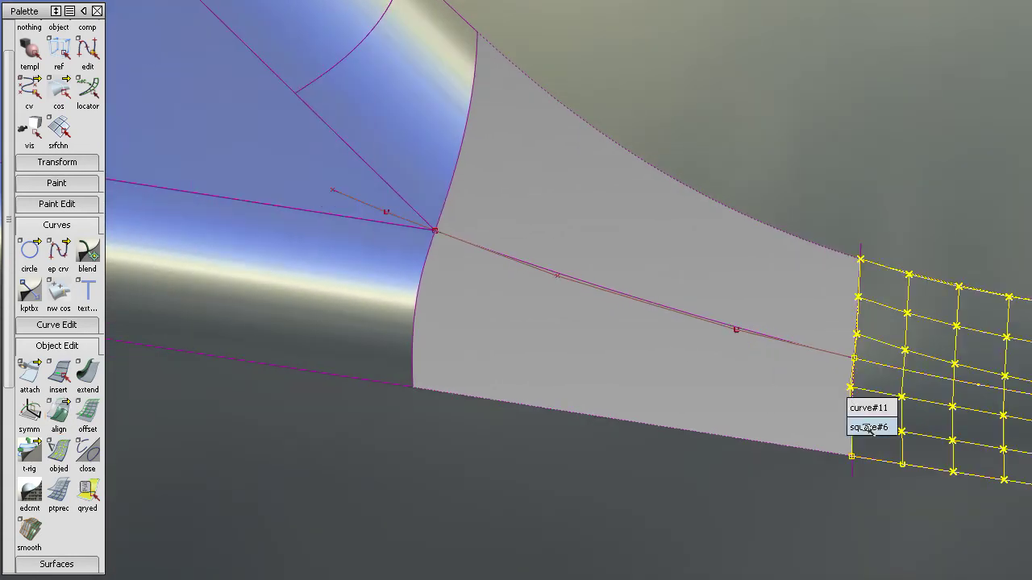
{"action": "left_click", "coordinate": [869, 408]}
{"action": "left_click_drag", "start_coordinate": [935, 405], "coordinate": [733, 341], "text": "alt+shift"}
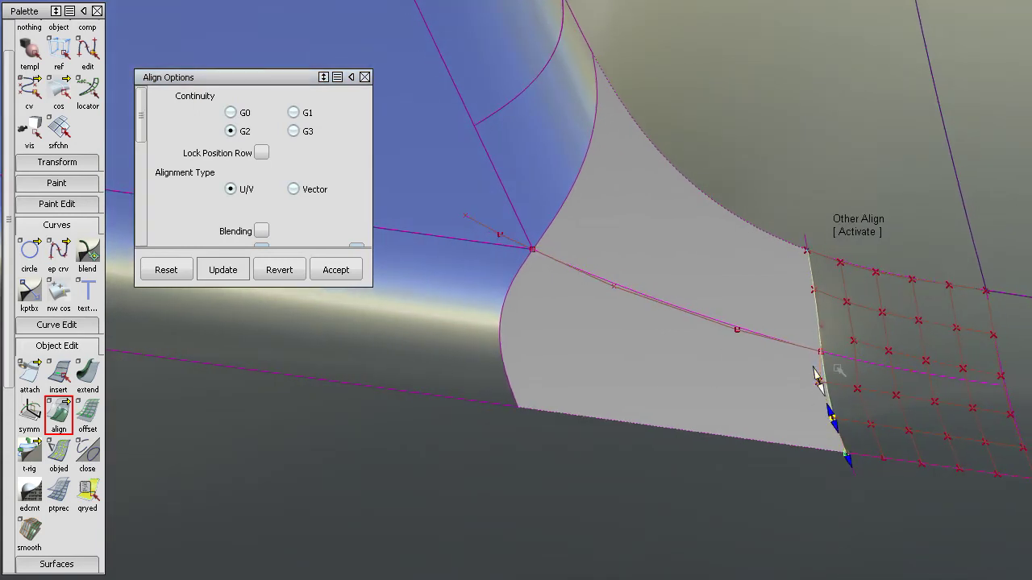
Leave the Align tool and pick the curve along the square surface's gap-side edge.
{"action": "left_click_drag", "start_coordinate": [655, 455], "coordinate": [696, 484], "text": "alt+shift"}
{"action": "middle_click_drag", "start_coordinate": [829, 344], "coordinate": [780, 358], "text": "alt+shift"}
{"action": "left_click_drag", "start_coordinate": [764, 340], "coordinate": [768, 410], "text": "ctrl+shift"}
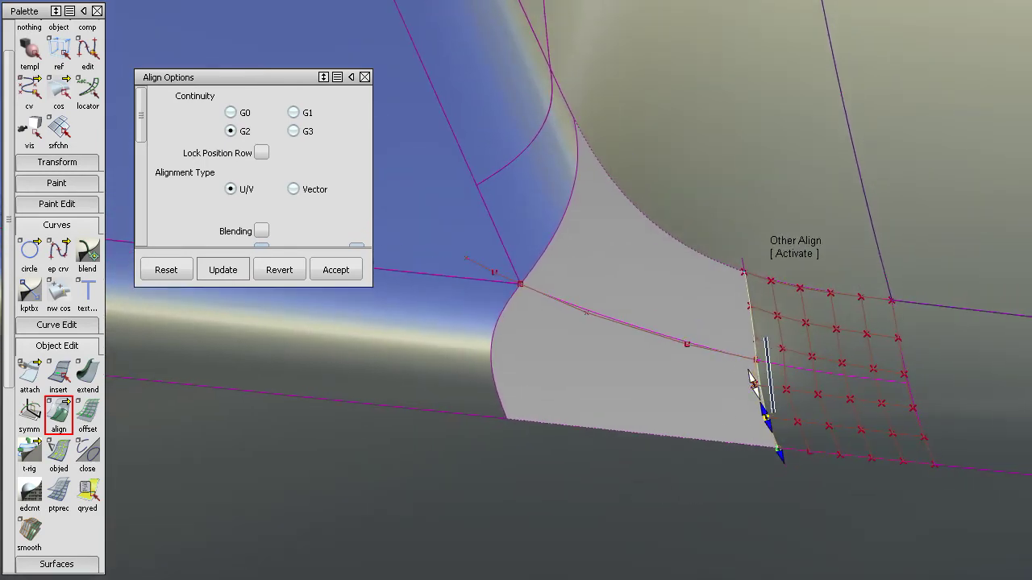
{"action": "left_click_drag", "start_coordinate": [759, 371], "coordinate": [786, 419], "text": "ctrl+shift"}
{"action": "left_click", "coordinate": [768, 412]}
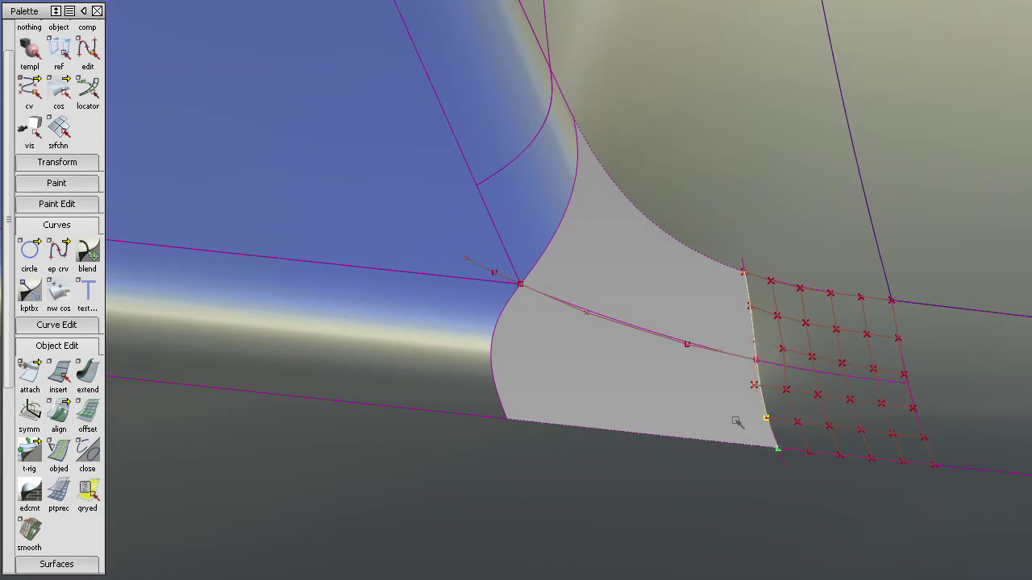
{"action": "left_click_drag", "start_coordinate": [727, 400], "coordinate": [632, 287], "text": "ctrl+shift"}
{"action": "left_click_drag", "start_coordinate": [623, 372], "coordinate": [701, 387], "text": "alt+shift"}
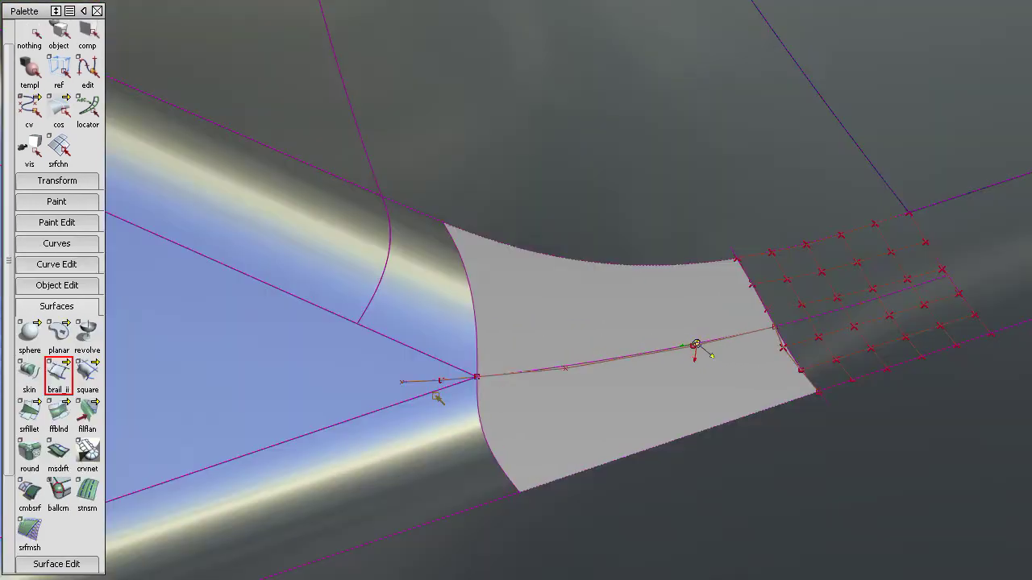
Review the G2 alignment of the guide curve across the gap, together with the short curve it meets at the fillet corner.
{"action": "left_click", "coordinate": [437, 392], "text": "alt+shift"}
{"action": "right_click_drag", "start_coordinate": [437, 392], "coordinate": [559, 325], "text": "alt+shift"}
{"action": "left_click_drag", "start_coordinate": [559, 324], "coordinate": [559, 359], "text": "alt+shift"}
{"action": "key", "text": "ctrl+q"}
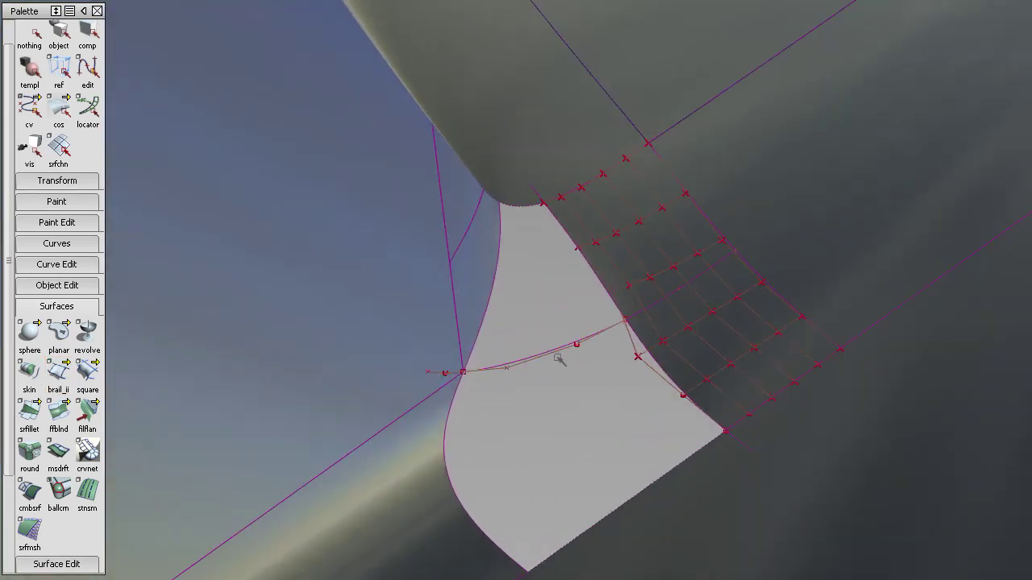
{"action": "left_click", "coordinate": [551, 354]}
{"action": "left_click", "coordinate": [510, 367]}
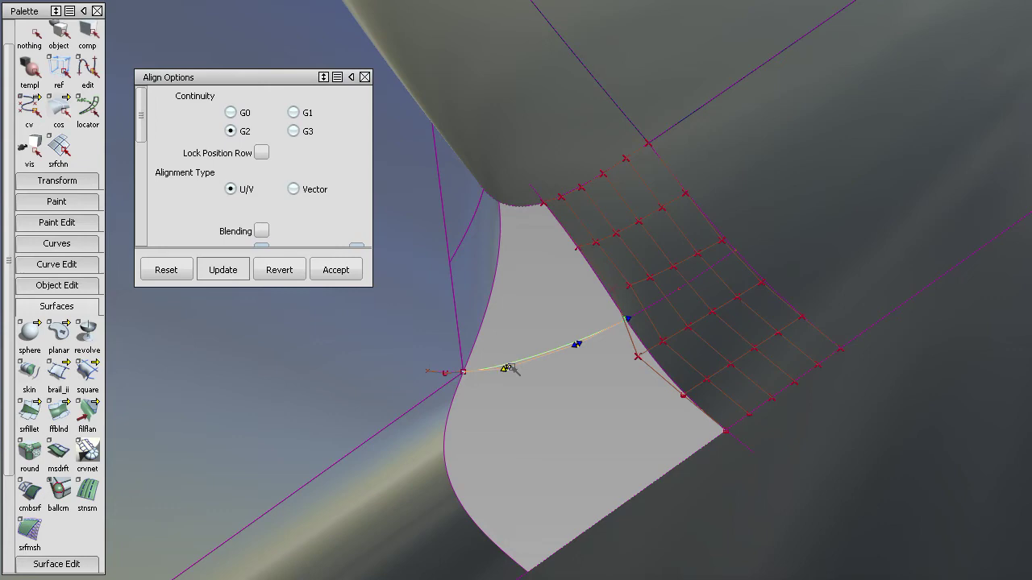
{"action": "left_click_drag", "start_coordinate": [510, 368], "coordinate": [618, 459], "text": "alt+shift"}
{"action": "key", "text": "ctrl+q"}
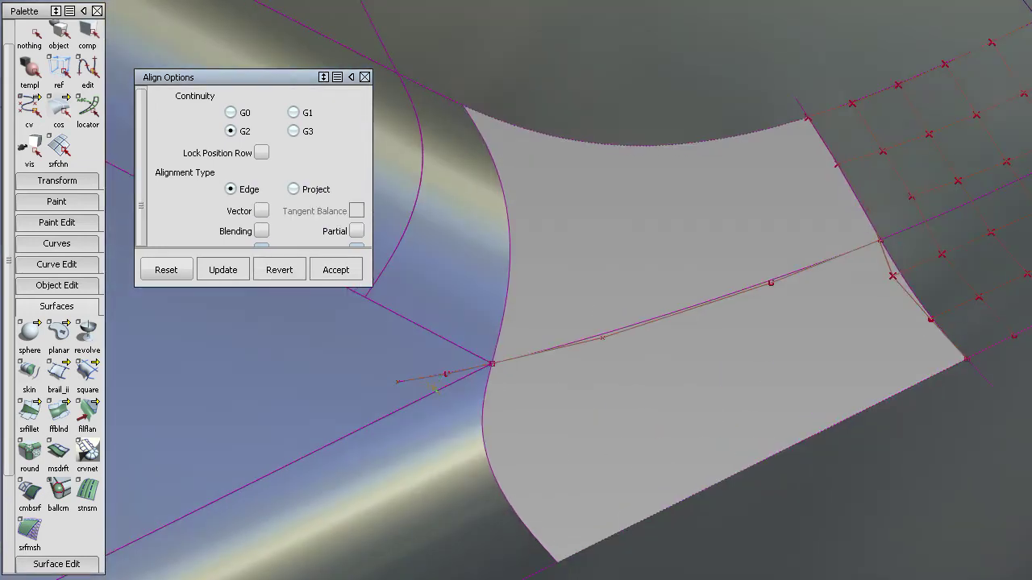
{"action": "key", "text": "Escape"}
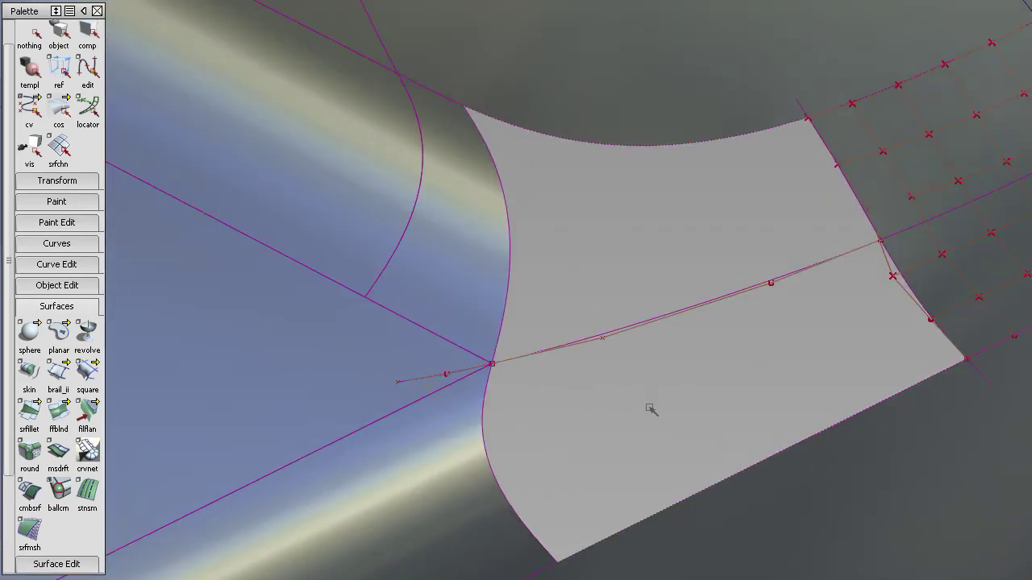
{"action": "left_click_drag", "start_coordinate": [650, 410], "coordinate": [678, 411], "text": "ctrl+shift"}
{"action": "left_click_drag", "start_coordinate": [652, 426], "coordinate": [594, 276], "text": "ctrl+shift"}
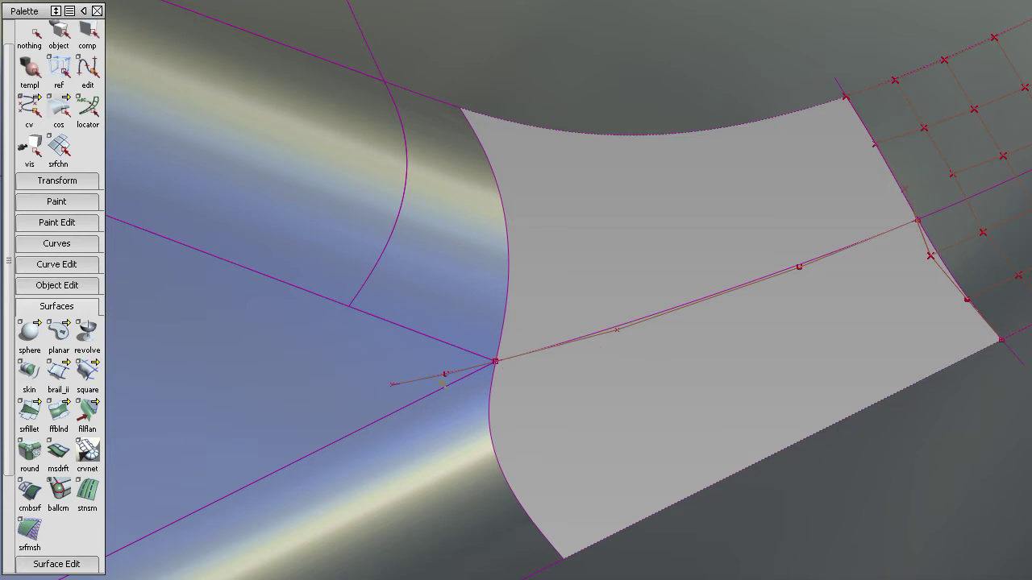
Project the short curve along the normal as a curve on surface at the fillet corner, and delete the original short curve.
{"action": "left_click", "coordinate": [57, 308]}
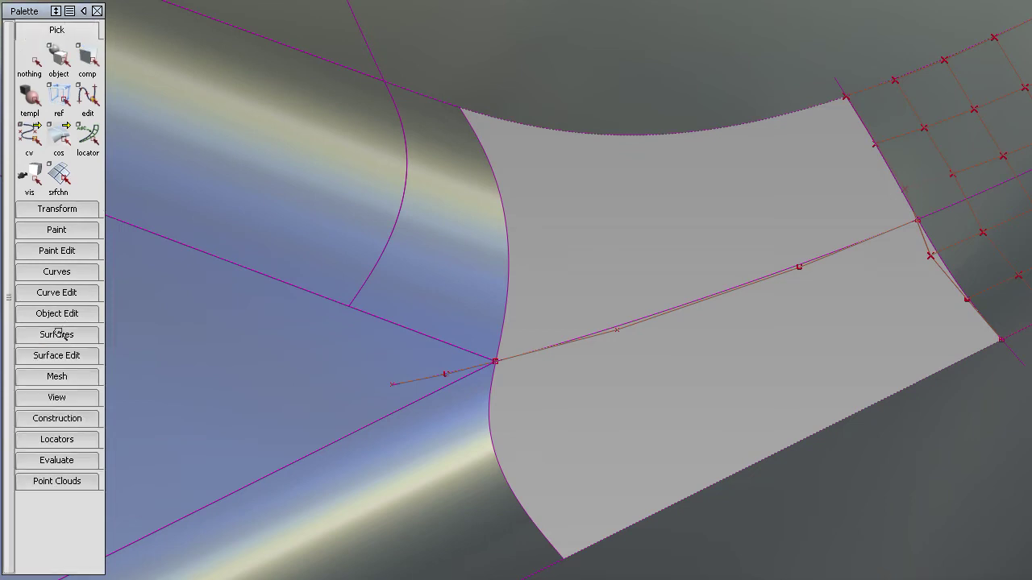
{"action": "left_click", "coordinate": [56, 354]}
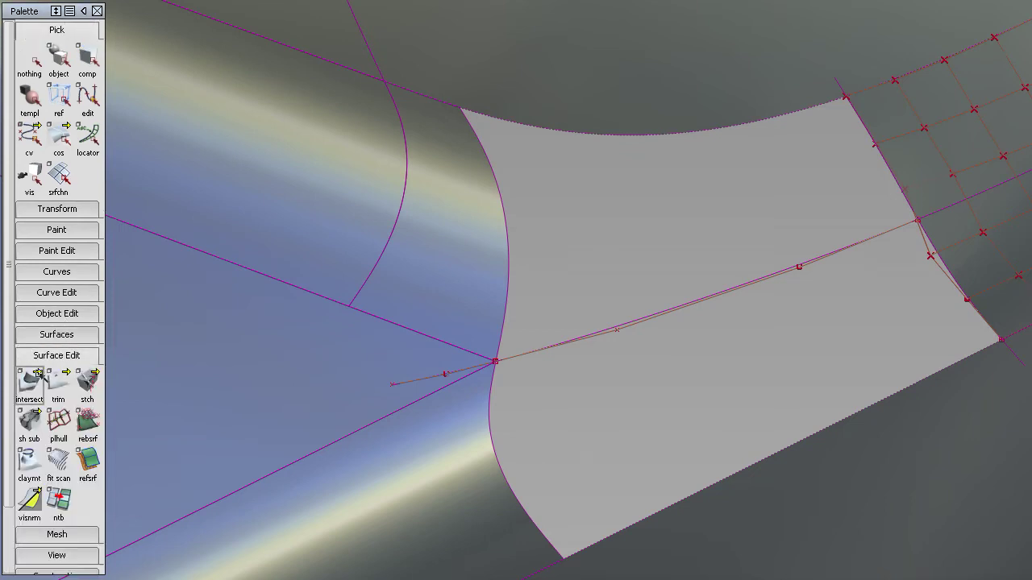
{"action": "double_click", "coordinate": [31, 384]}
{"action": "left_click", "coordinate": [655, 218]}
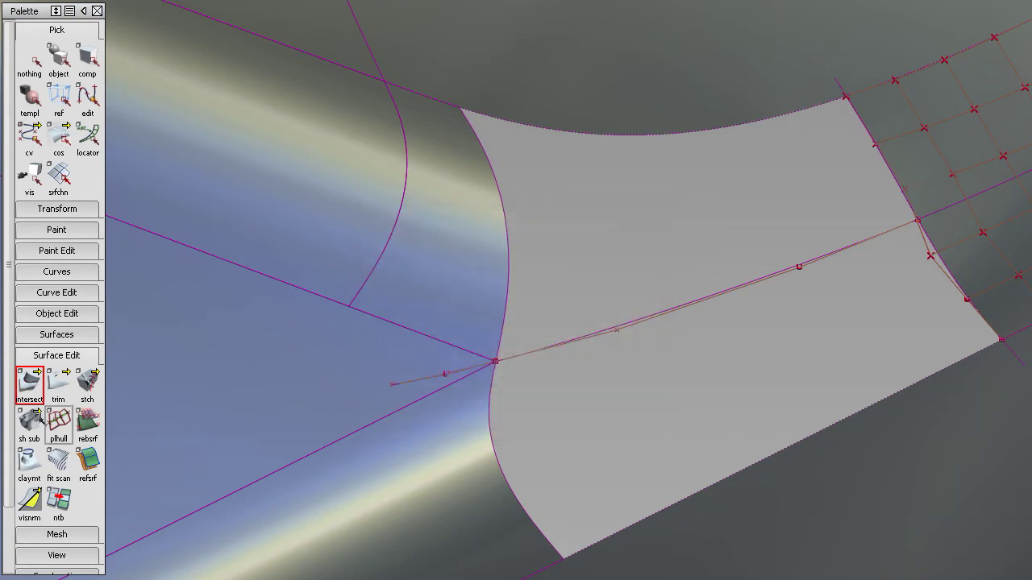
{"action": "left_click_drag", "start_coordinate": [32, 395], "coordinate": [60, 383]}
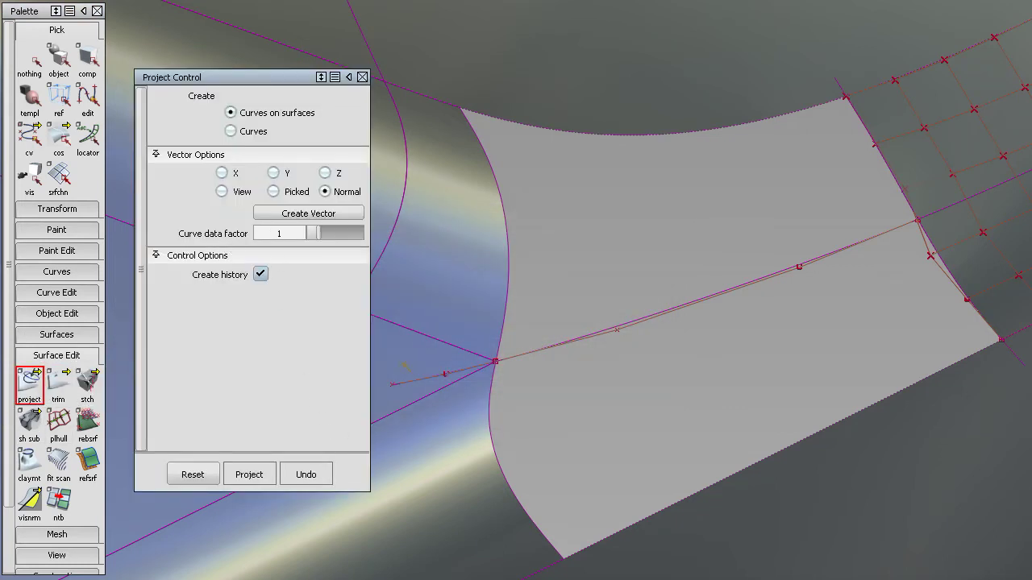
{"action": "left_click", "coordinate": [406, 370]}
{"action": "key", "text": "space"}
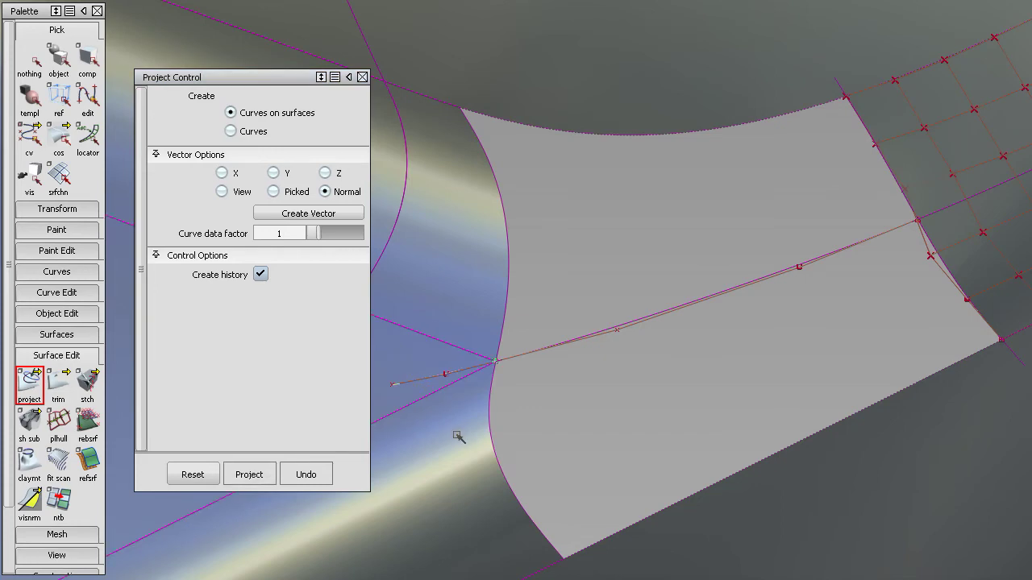
{"action": "left_click_drag", "start_coordinate": [469, 398], "coordinate": [509, 465], "text": "ctrl+shift"}
{"action": "left_click", "coordinate": [445, 374]}
{"action": "key", "text": "Delete"}
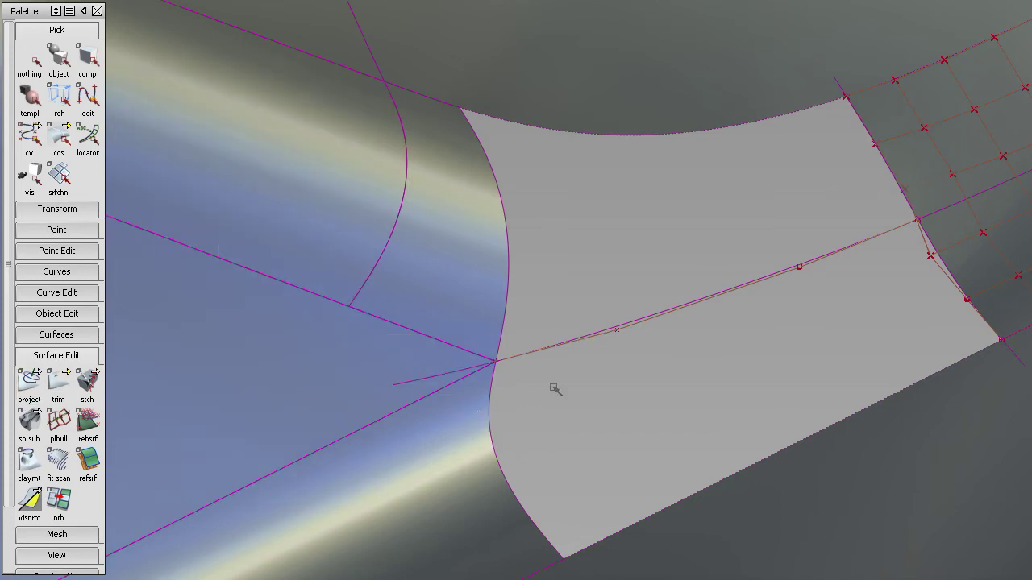
Raise the guide curve across the gap to degree 5, keeping a single span.
{"action": "left_click_drag", "start_coordinate": [553, 391], "coordinate": [469, 404], "text": "alt+shift"}
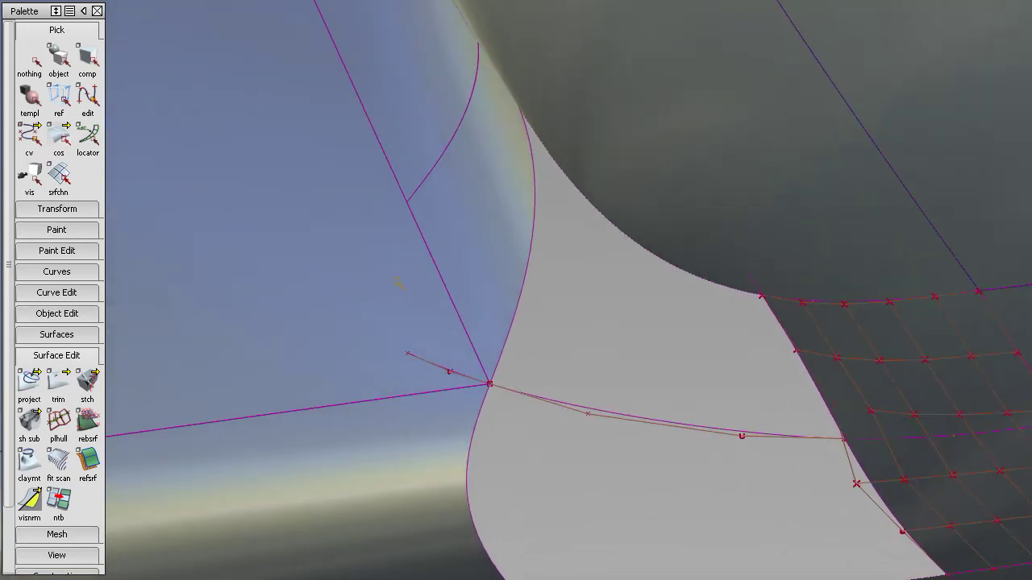
{"action": "left_click_drag", "start_coordinate": [431, 464], "coordinate": [479, 471], "text": "alt+shift"}
{"action": "left_click_drag", "start_coordinate": [436, 406], "coordinate": [247, 386], "text": "alt+shift"}
{"action": "left_click", "coordinate": [633, 405]}
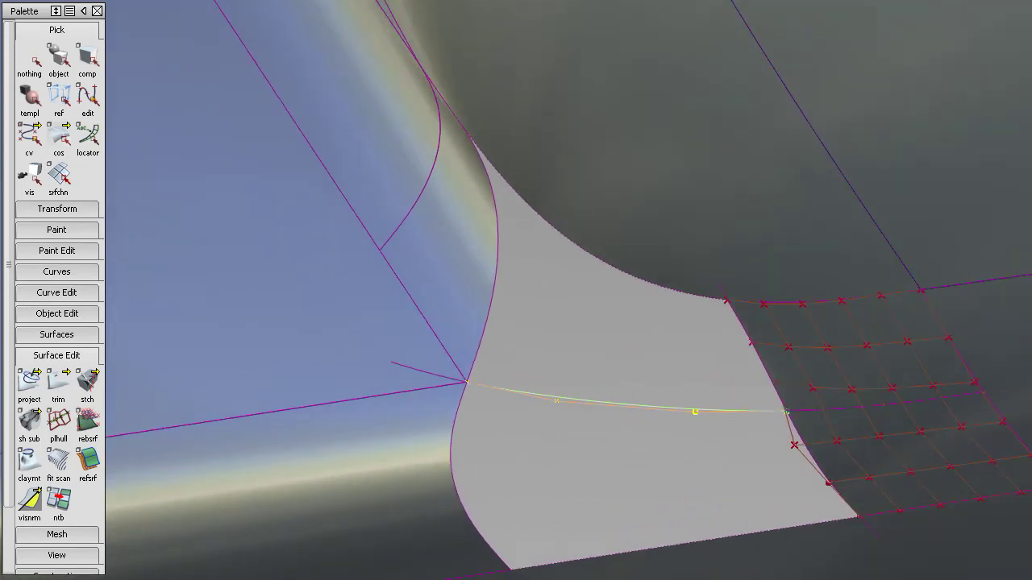
{"action": "left_click_drag", "start_coordinate": [1031, 11], "coordinate": [647, 160]}
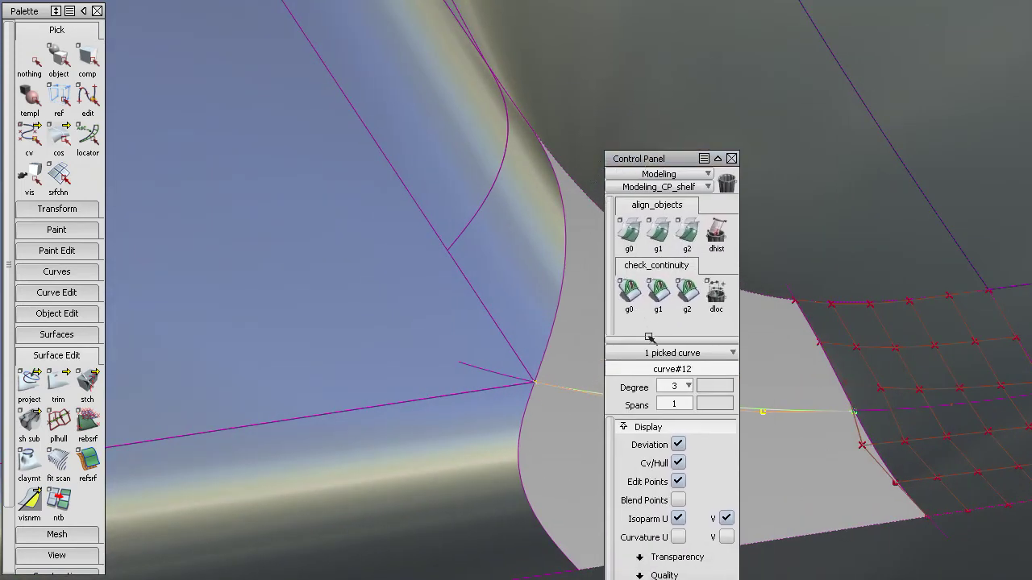
{"action": "left_click", "coordinate": [687, 386]}
{"action": "left_click", "coordinate": [690, 520]}
{"action": "left_click_drag", "start_coordinate": [669, 158], "coordinate": [1031, 48]}
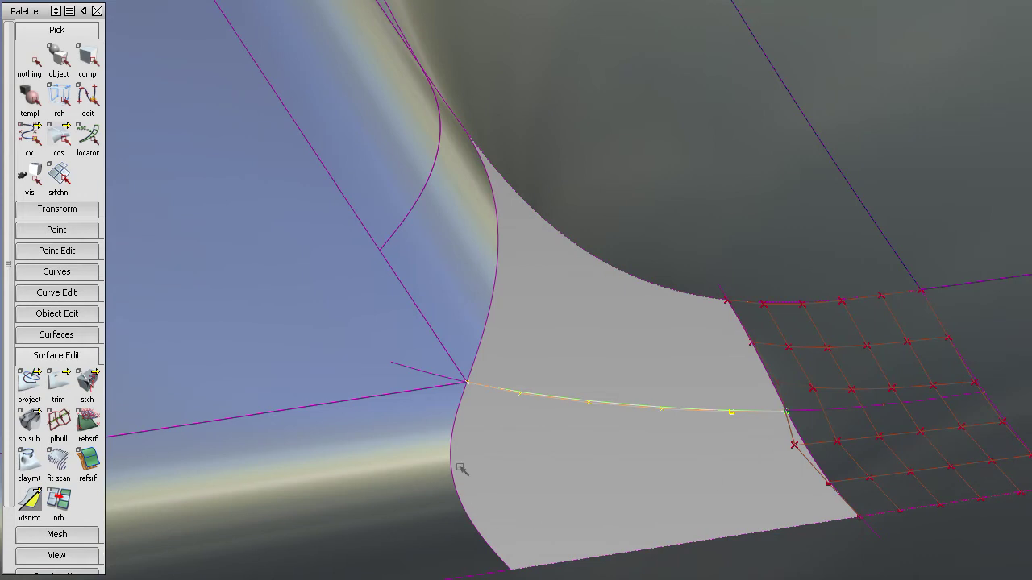
Align the guide curve's end at the fillet corner to the projected curve with G2 continuity.
{"action": "left_click", "coordinate": [57, 356]}
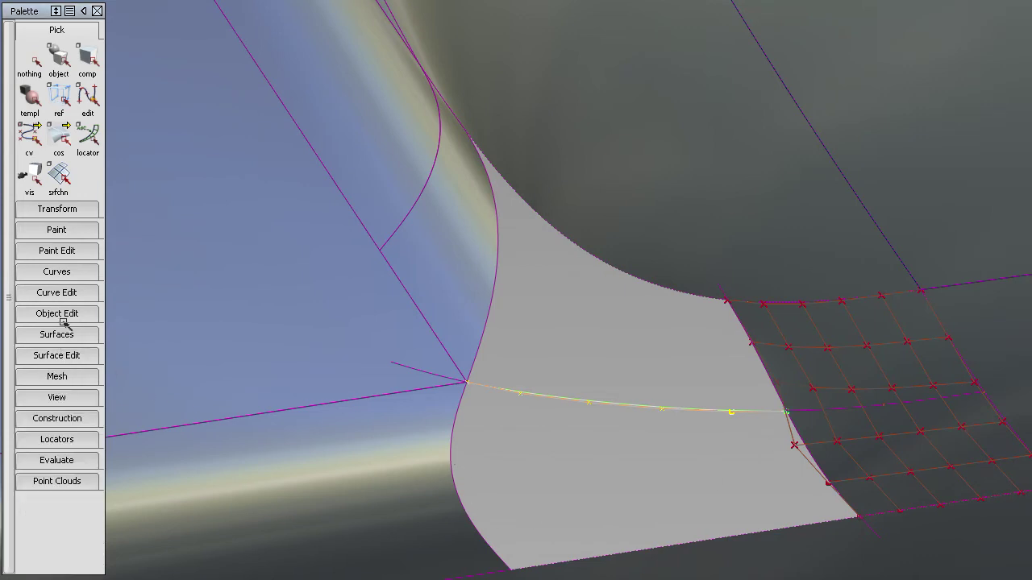
{"action": "left_click", "coordinate": [57, 313]}
{"action": "double_click", "coordinate": [58, 380]}
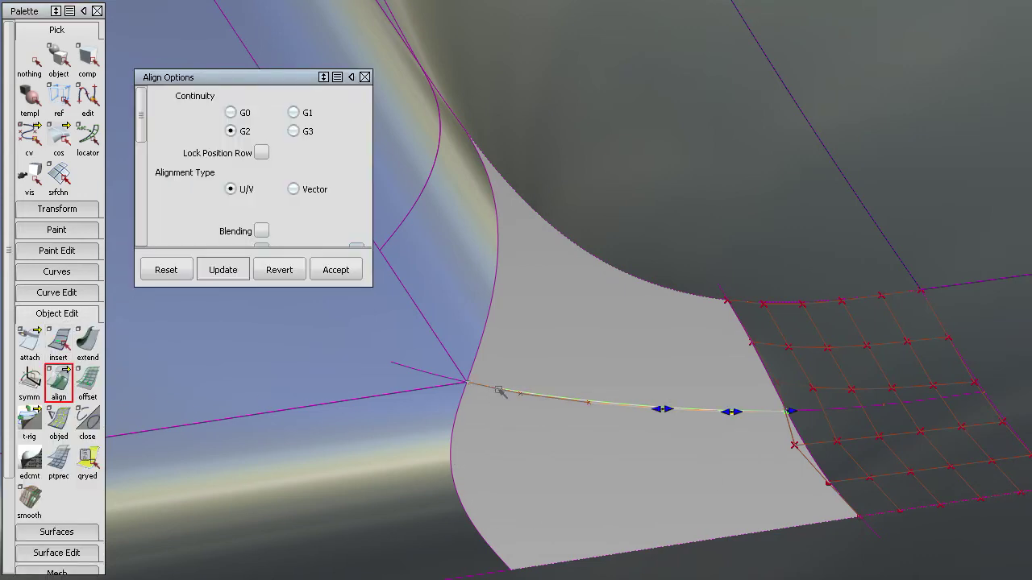
{"action": "left_click", "coordinate": [479, 389]}
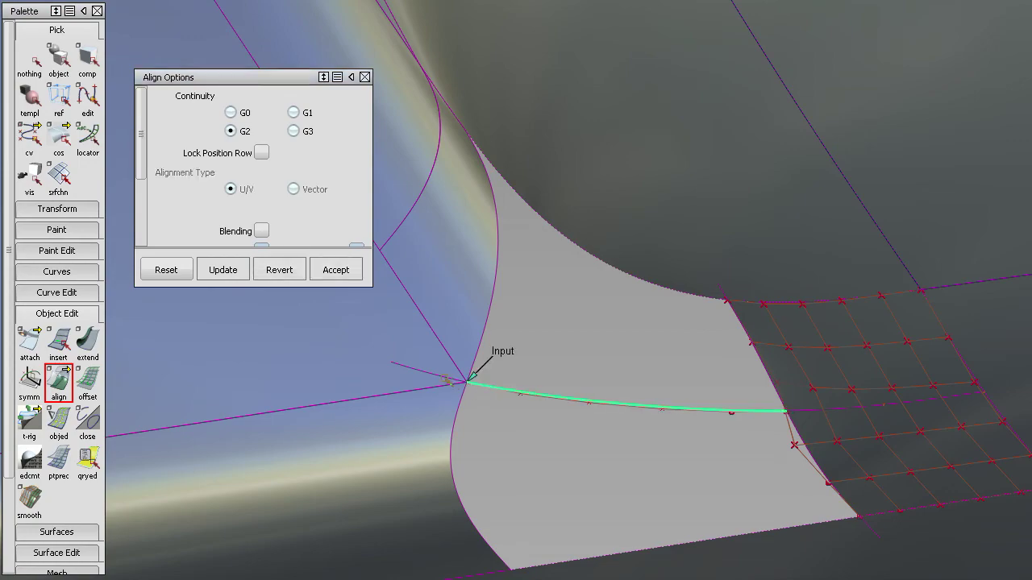
{"action": "left_click", "coordinate": [446, 377]}
Hide the control points of the square surface beside the gap and clear the selection.
{"action": "left_click_drag", "start_coordinate": [574, 449], "coordinate": [492, 442], "text": "alt+shift"}
{"action": "left_click", "coordinate": [555, 430]}
{"action": "mouse_move", "coordinate": [555, 430]}
{"action": "left_mouse_down", "text": "alt+shift"}
{"action": "mouse_move", "coordinate": [502, 484]}
{"action": "mouse_move", "coordinate": [799, 424]}
{"action": "mouse_move", "coordinate": [661, 489]}
{"action": "mouse_move", "coordinate": [802, 441]}
{"action": "mouse_move", "coordinate": [788, 424]}
{"action": "left_mouse_up", "text": "alt+shift"}
{"action": "left_click", "coordinate": [774, 412]}
{"action": "right_click_drag", "start_coordinate": [709, 417], "coordinate": [737, 417], "text": "ctrl+shift"}
{"action": "left_click_drag", "start_coordinate": [595, 429], "coordinate": [845, 433], "text": "alt+shift"}
{"action": "left_click_drag", "start_coordinate": [844, 433], "coordinate": [840, 312], "text": "ctrl+shift"}
{"action": "left_click_drag", "start_coordinate": [668, 411], "coordinate": [611, 390], "text": "alt+shift"}
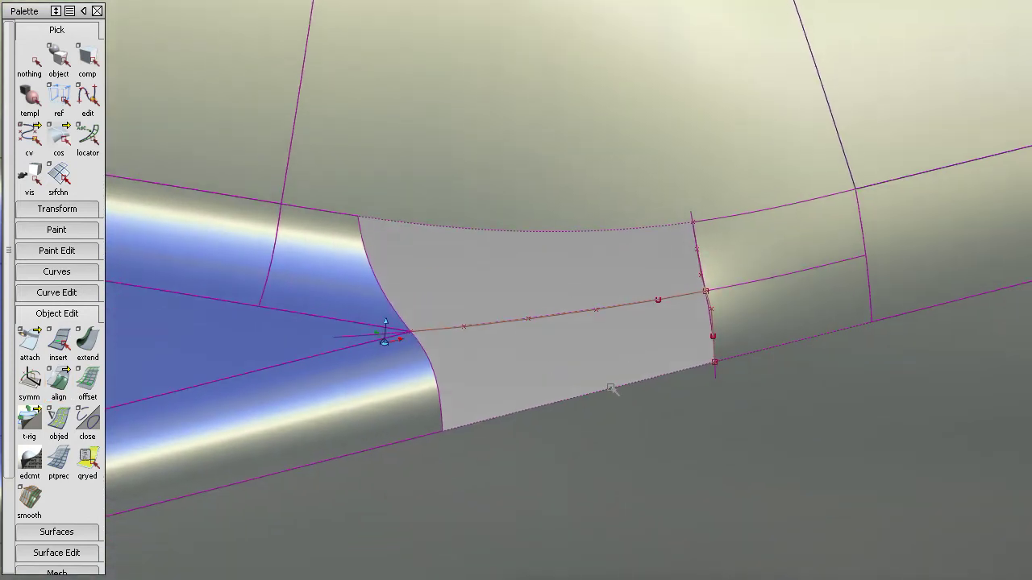
Build a Birail II surface over the gap's upper half from the fillet and square#6 edges, with the upper boundary and guide curve as rails.
{"action": "left_click", "coordinate": [52, 313]}
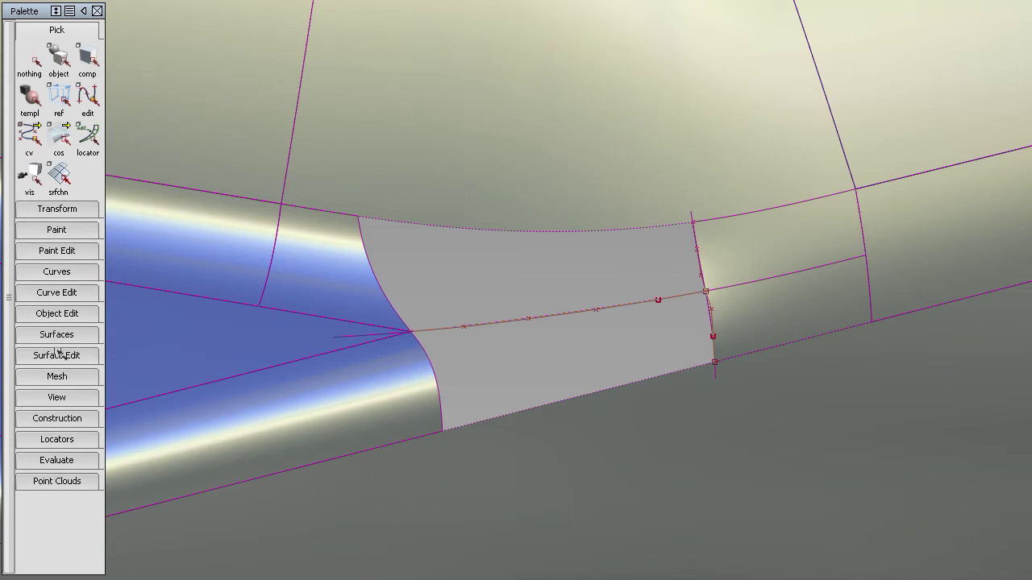
{"action": "left_click", "coordinate": [57, 334]}
{"action": "double_click", "coordinate": [58, 375]}
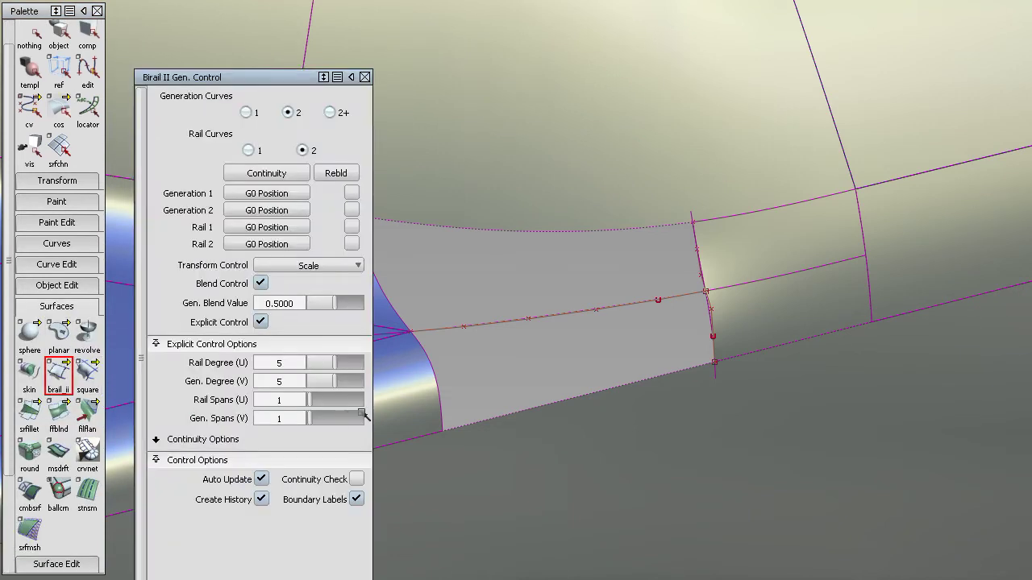
{"action": "middle_click_drag", "start_coordinate": [432, 321], "coordinate": [552, 379], "text": "alt+shift"}
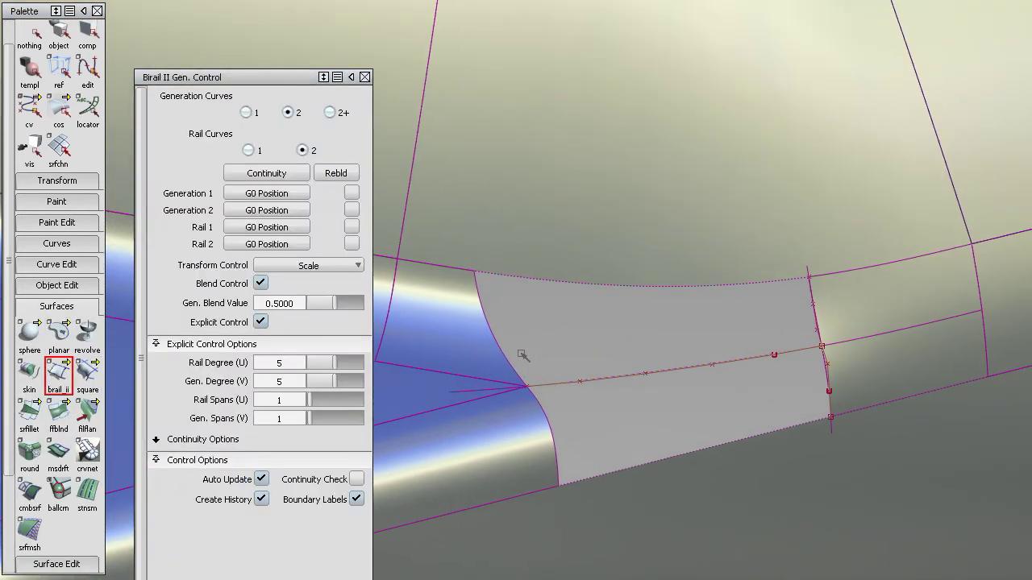
{"action": "left_click", "coordinate": [502, 348]}
{"action": "left_click", "coordinate": [819, 322]}
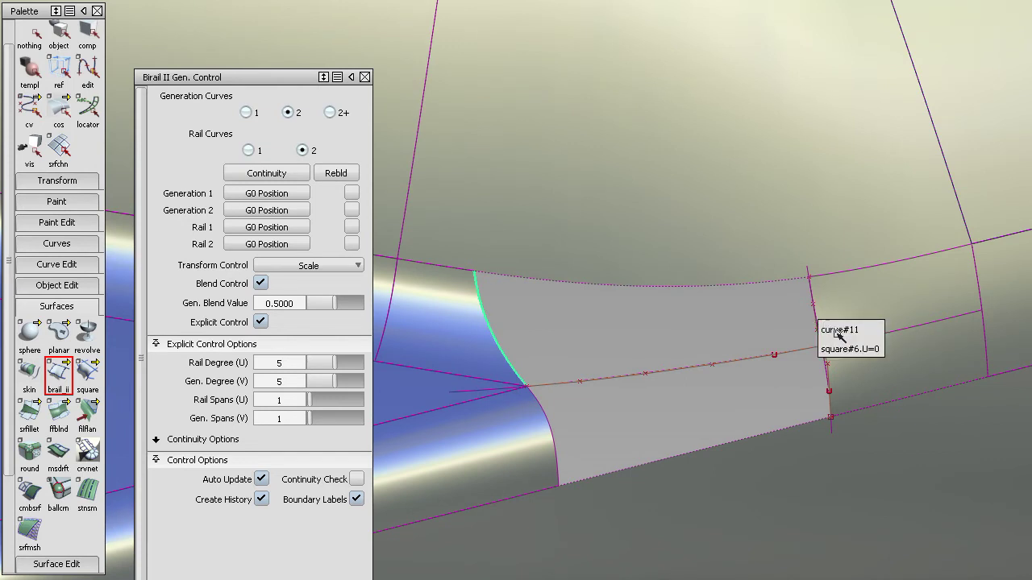
{"action": "left_click", "coordinate": [836, 348]}
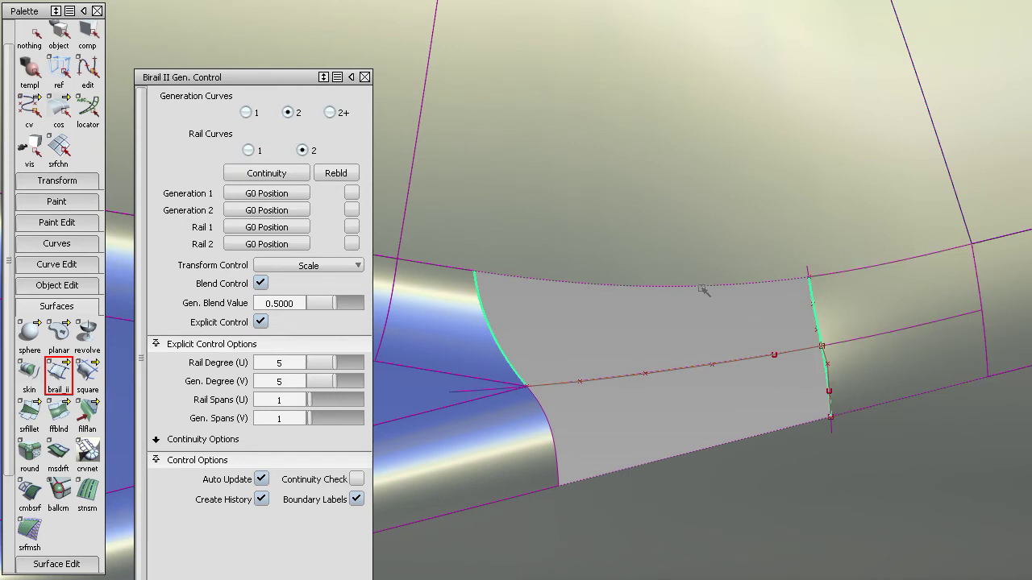
{"action": "left_click", "coordinate": [700, 288]}
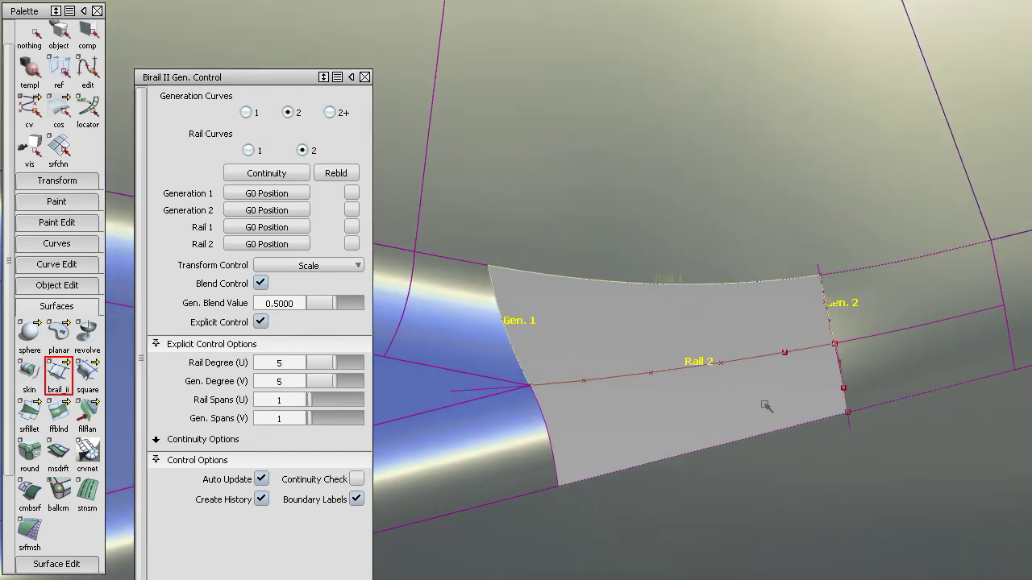
Set the Rail 1 continuity of the upper birail surface to G2 Curvature and inspect the result.
{"action": "left_click_drag", "start_coordinate": [732, 409], "coordinate": [473, 392], "text": "alt+shift"}
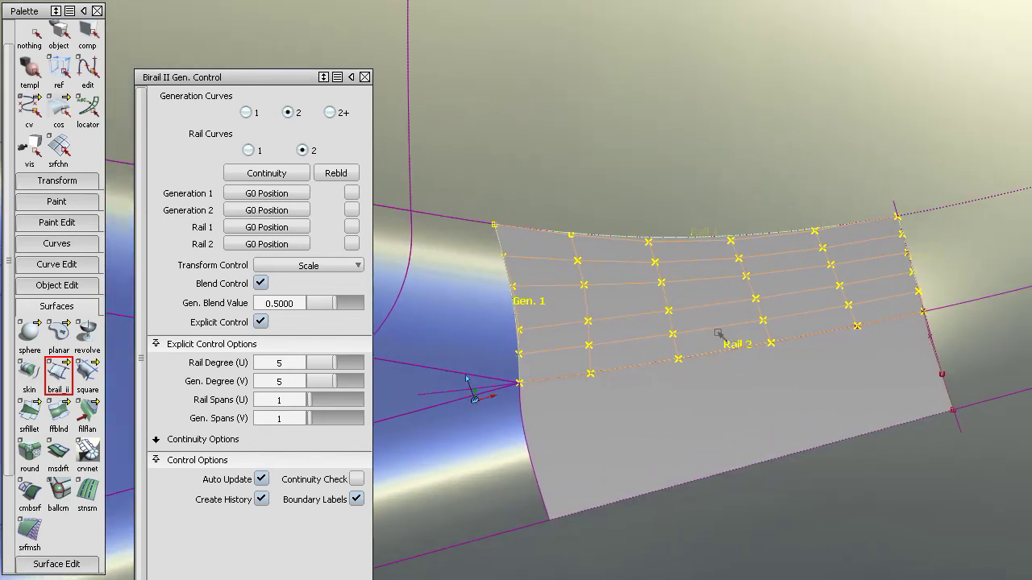
{"action": "left_click", "coordinate": [295, 231]}
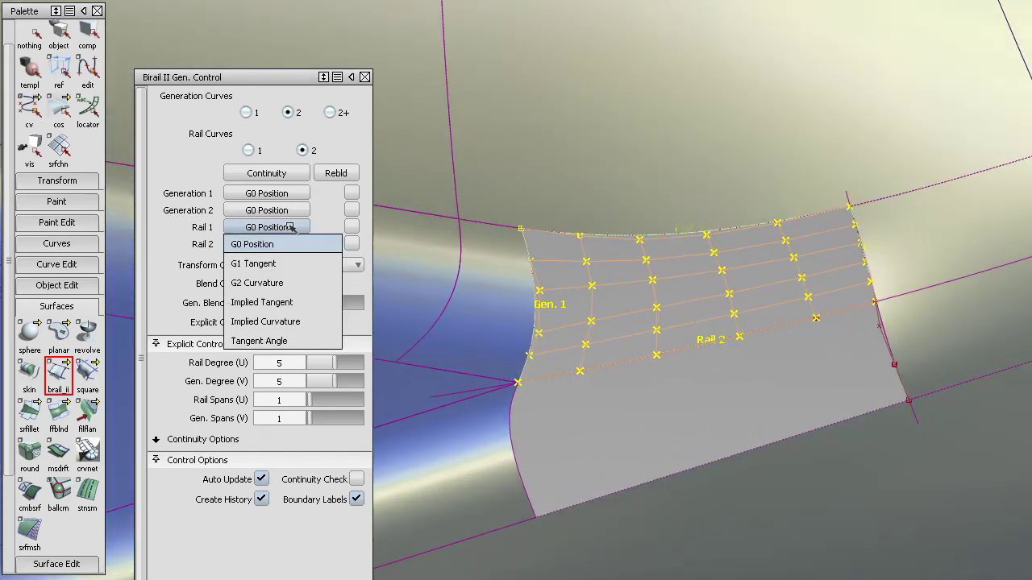
{"action": "left_click", "coordinate": [309, 280]}
{"action": "left_click_drag", "start_coordinate": [603, 326], "coordinate": [542, 345], "text": "alt+shift"}
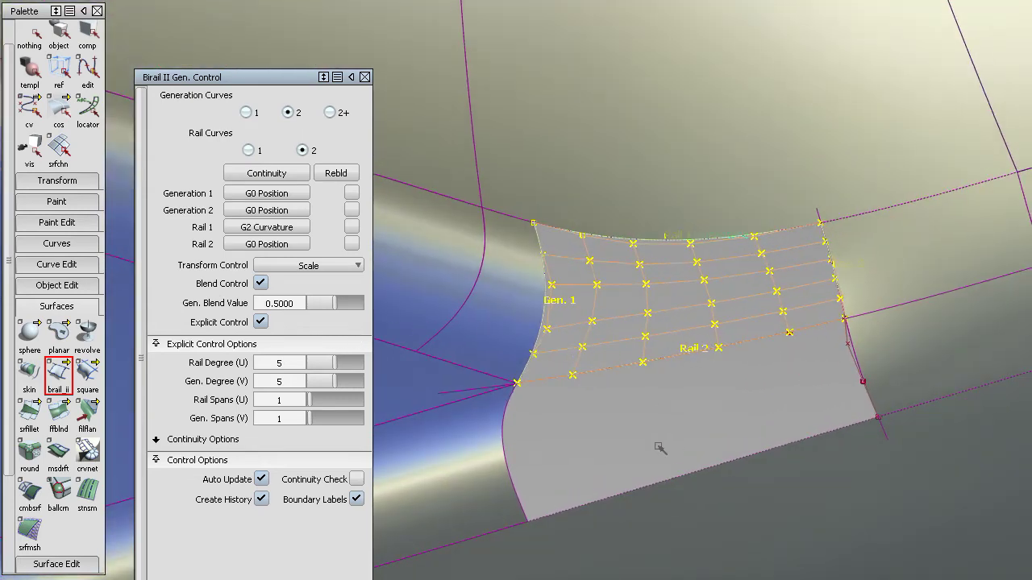
{"action": "left_click_drag", "start_coordinate": [660, 448], "coordinate": [516, 339], "text": "alt+shift"}
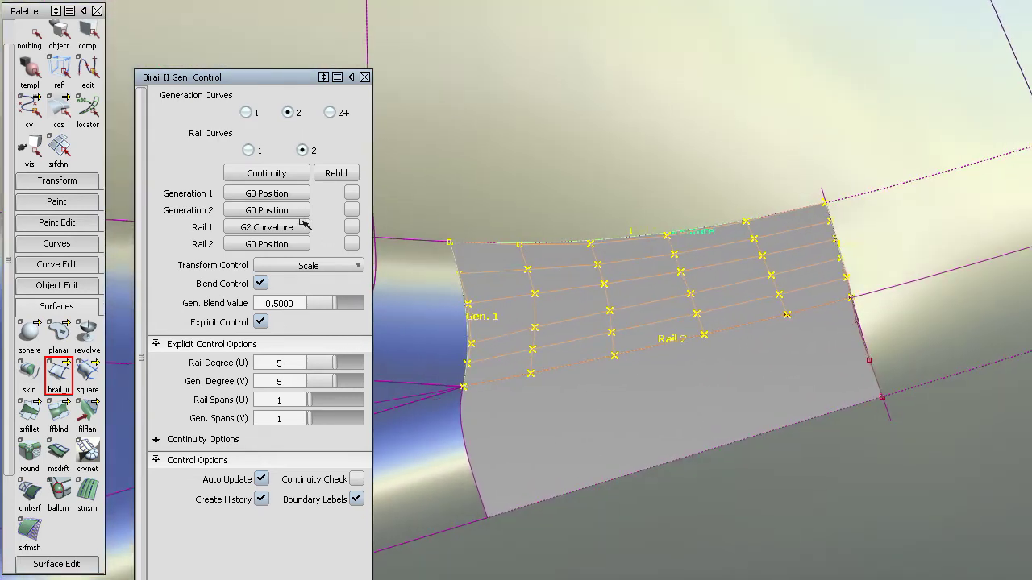
Try G1 Tangent continuity on Generation 1 of the upper birail surface and restore it to G0 Position.
{"action": "left_click", "coordinate": [277, 198]}
{"action": "left_click", "coordinate": [327, 229]}
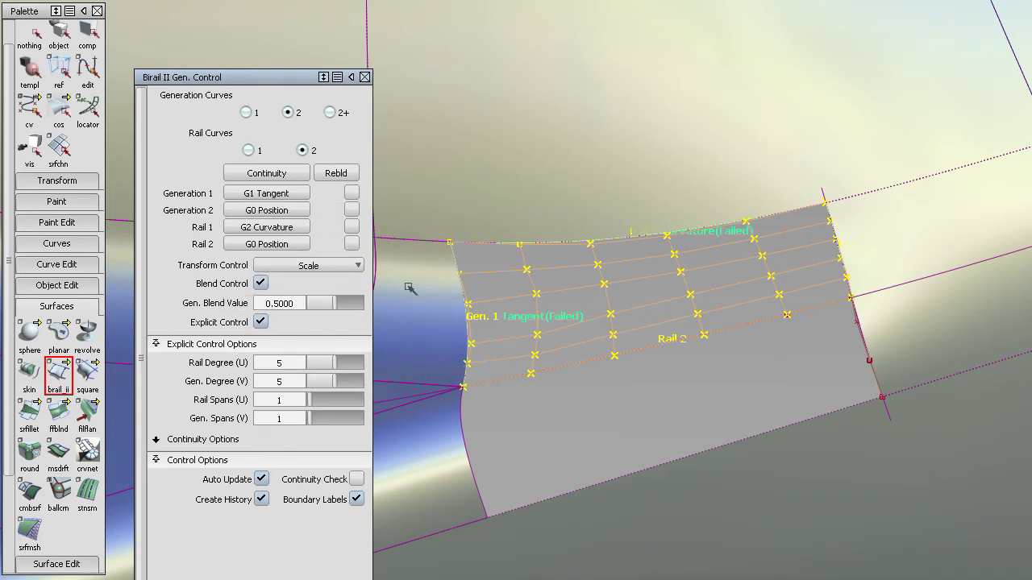
{"action": "left_click", "coordinate": [277, 196]}
{"action": "left_click", "coordinate": [278, 210]}
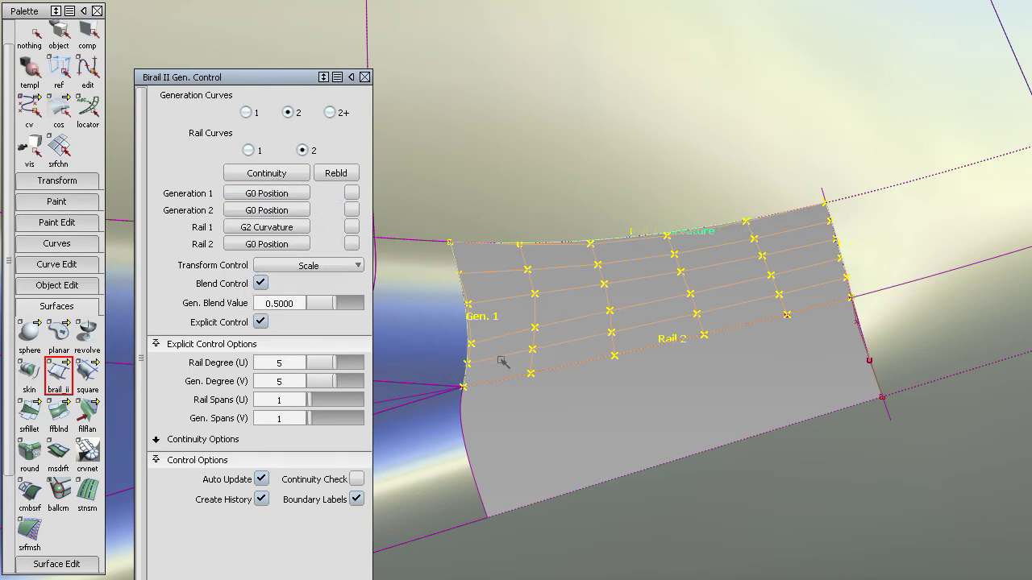
Build a second Birail II surface over the gap's lower half, with the upper surface's edge as G2 Curvature Rail 1 and the lower boundary as Rail 2.
{"action": "left_click_drag", "start_coordinate": [499, 357], "coordinate": [751, 452], "text": "alt+shift"}
{"action": "left_click_drag", "start_coordinate": [612, 385], "coordinate": [604, 317], "text": "ctrl+shift"}
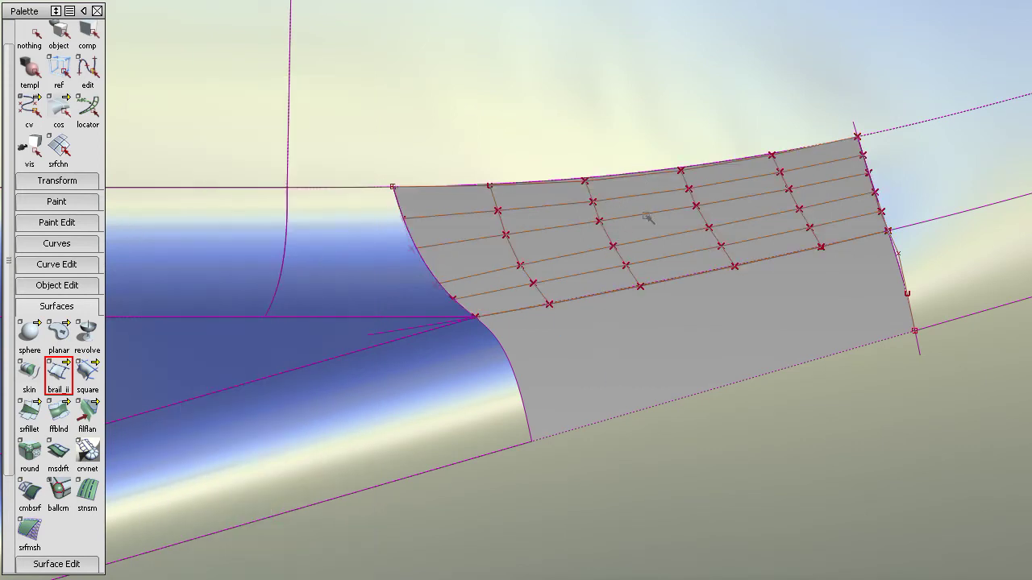
{"action": "left_click", "coordinate": [645, 240]}
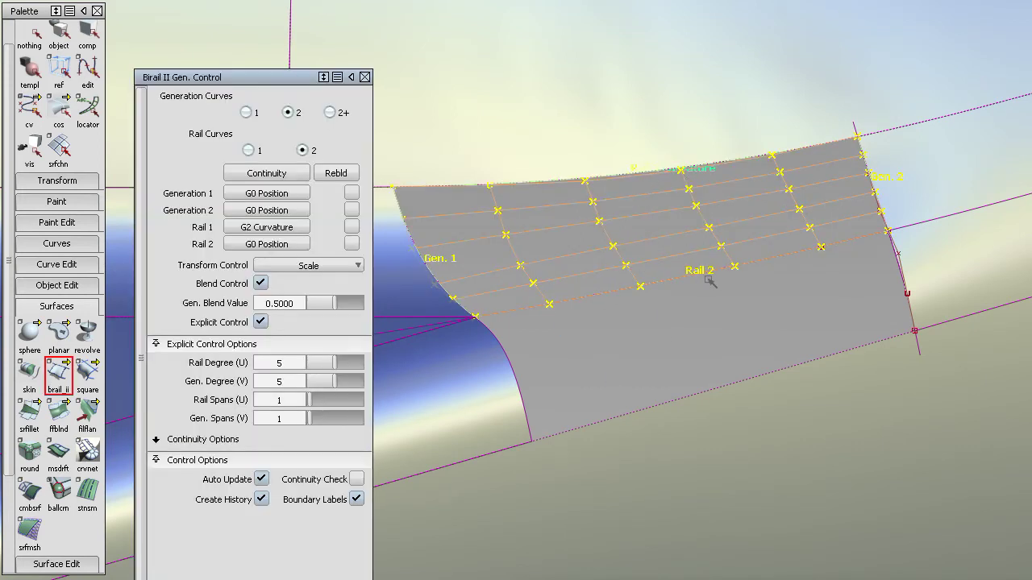
{"action": "left_click_drag", "start_coordinate": [709, 280], "coordinate": [717, 385], "text": "ctrl+shift"}
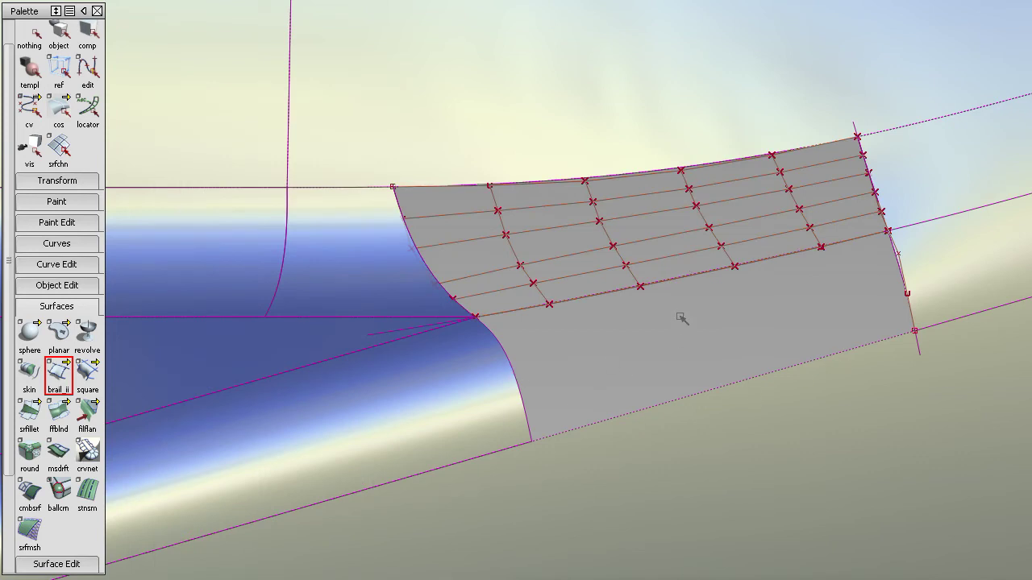
{"action": "left_click", "coordinate": [508, 360]}
{"action": "left_click_drag", "start_coordinate": [903, 274], "coordinate": [906, 300]}
{"action": "left_click_drag", "start_coordinate": [714, 276], "coordinate": [738, 297]}
{"action": "left_click", "coordinate": [737, 381]}
{"action": "left_click_drag", "start_coordinate": [738, 386], "coordinate": [654, 456], "text": "alt+shift"}
{"action": "right_click_drag", "start_coordinate": [760, 385], "coordinate": [710, 393], "text": "ctrl+shift"}
{"action": "left_click_drag", "start_coordinate": [717, 393], "coordinate": [790, 399], "text": "alt+shift"}
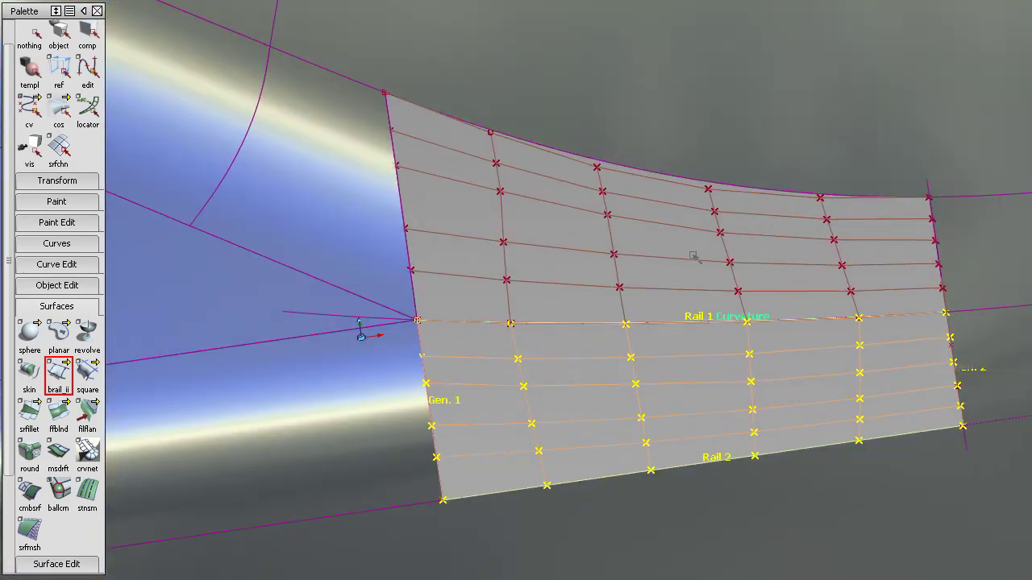
Reopen the alignment of the middle guide curve and adjust its control point handles at the fillet convergence end, keeping G2 continuity.
{"action": "middle_click_drag", "start_coordinate": [695, 257], "coordinate": [669, 213], "text": "alt+shift"}
{"action": "left_click_drag", "start_coordinate": [712, 336], "coordinate": [740, 387], "text": "ctrl+shift"}
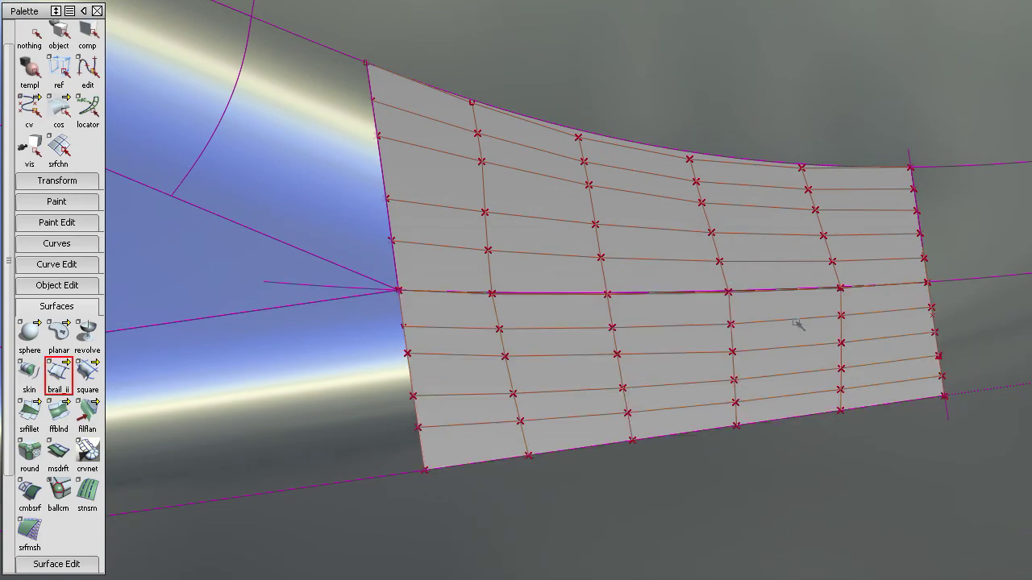
{"action": "left_click_drag", "start_coordinate": [796, 323], "coordinate": [513, 428], "text": "alt+shift"}
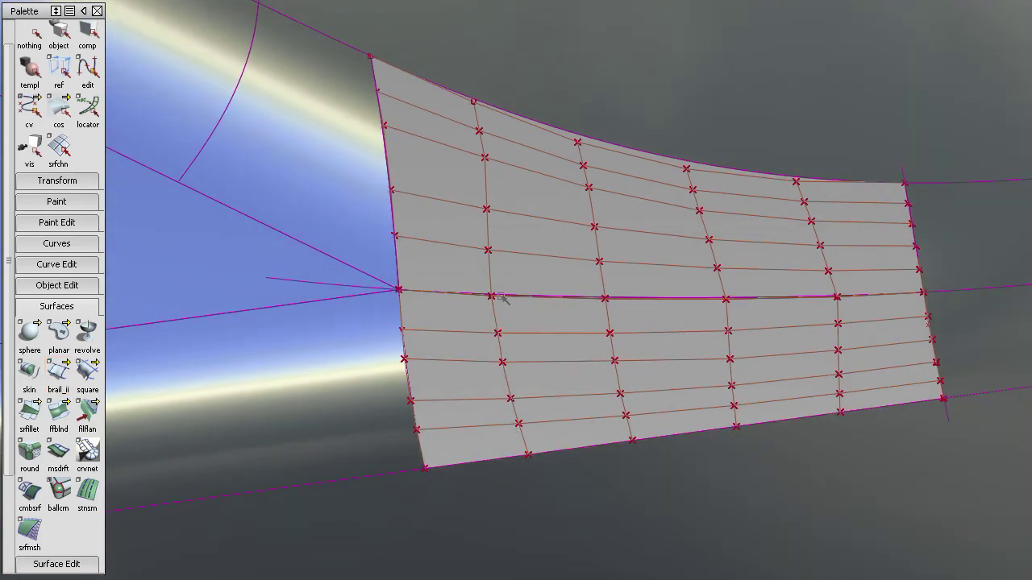
{"action": "left_click_drag", "start_coordinate": [504, 298], "coordinate": [523, 322]}
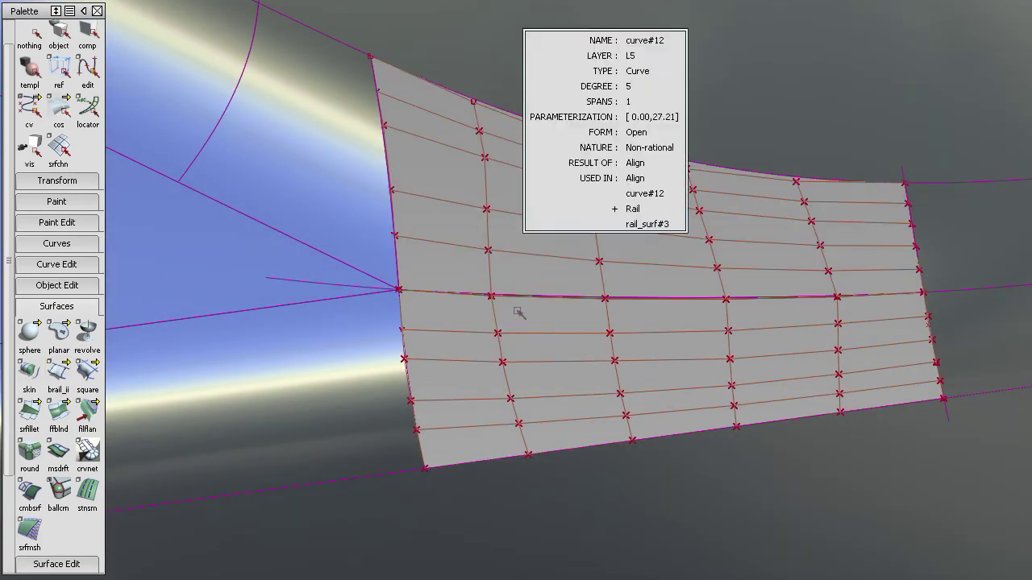
{"action": "left_click", "coordinate": [546, 331]}
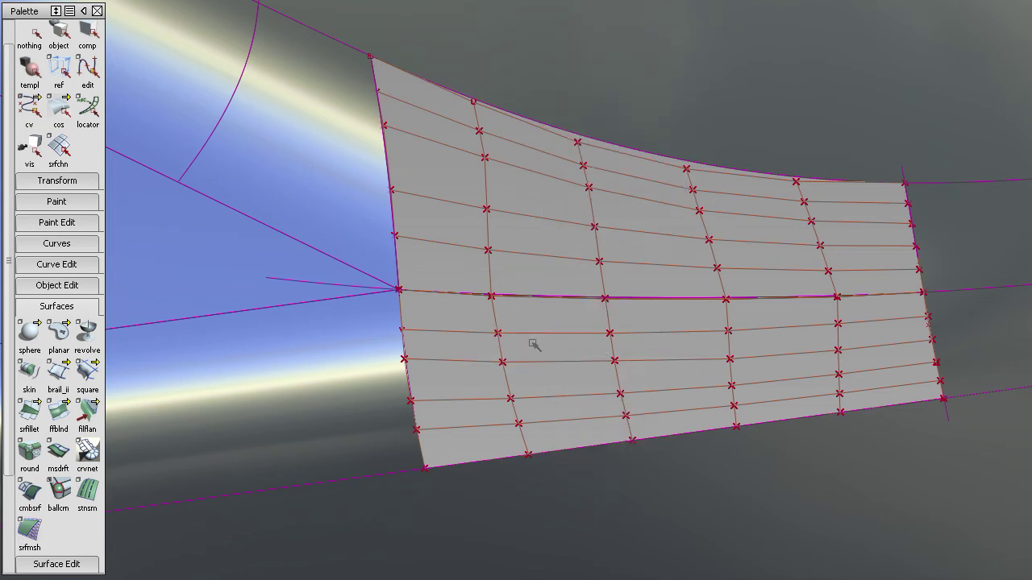
{"action": "right_click_drag", "start_coordinate": [532, 342], "coordinate": [522, 308], "text": "ctrl+shift"}
{"action": "mouse_move", "coordinate": [508, 296]}
{"action": "left_mouse_down"}
{"action": "mouse_move", "coordinate": [521, 327]}
{"action": "mouse_move", "coordinate": [510, 295]}
{"action": "mouse_move", "coordinate": [519, 297]}
{"action": "left_mouse_up"}
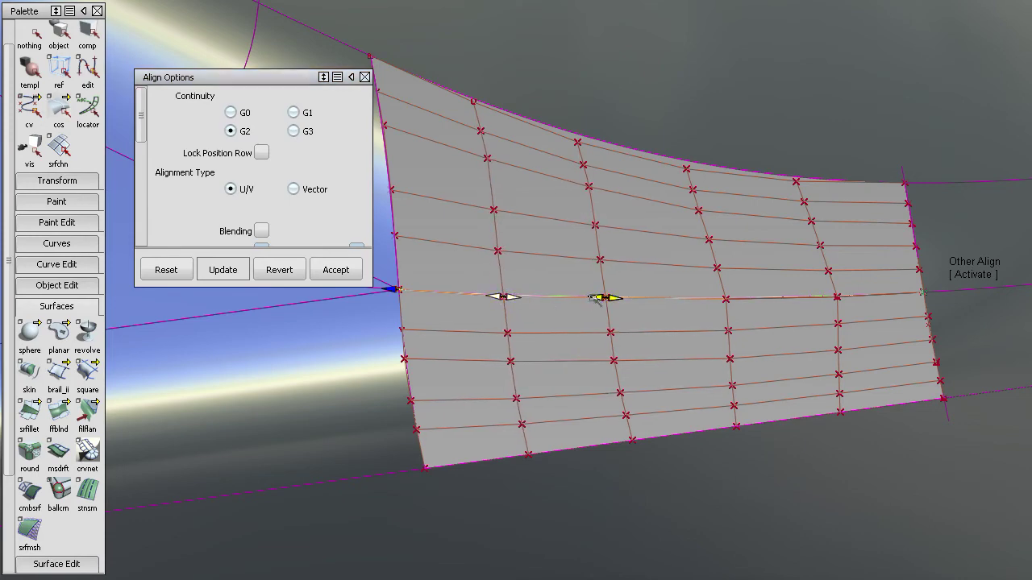
{"action": "left_click_drag", "start_coordinate": [594, 299], "coordinate": [656, 331]}
{"action": "middle_click_drag", "start_coordinate": [656, 331], "coordinate": [618, 338], "text": "alt+shift"}
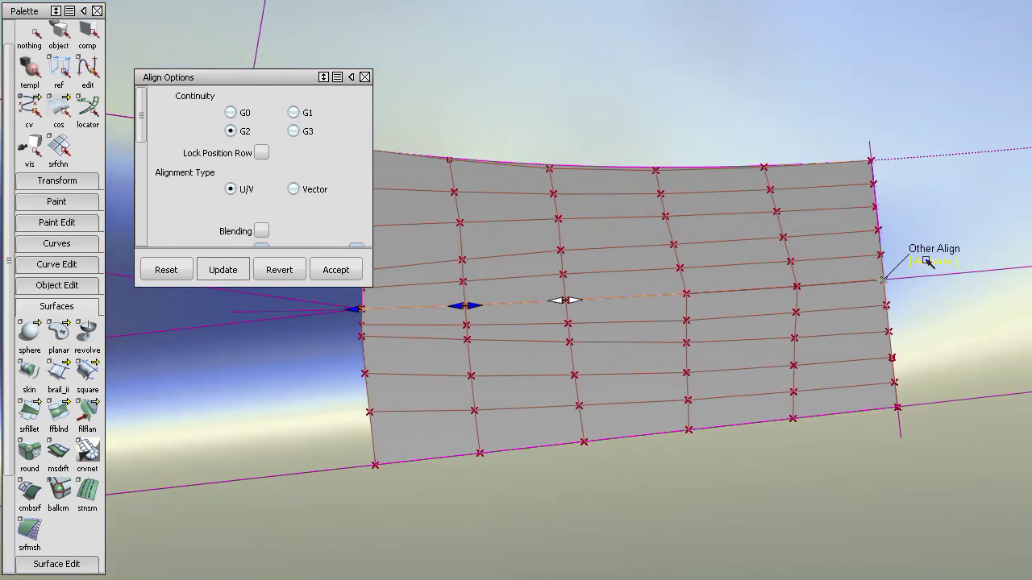
Activate the guide curve's other alignment and adjust the control point handles at its opposite end.
{"action": "left_click", "coordinate": [927, 263]}
{"action": "left_click_drag", "start_coordinate": [707, 295], "coordinate": [684, 297]}
{"action": "left_click_drag", "start_coordinate": [811, 288], "coordinate": [781, 350]}
{"action": "middle_click_drag", "start_coordinate": [493, 407], "coordinate": [557, 331], "text": "alt+shift"}
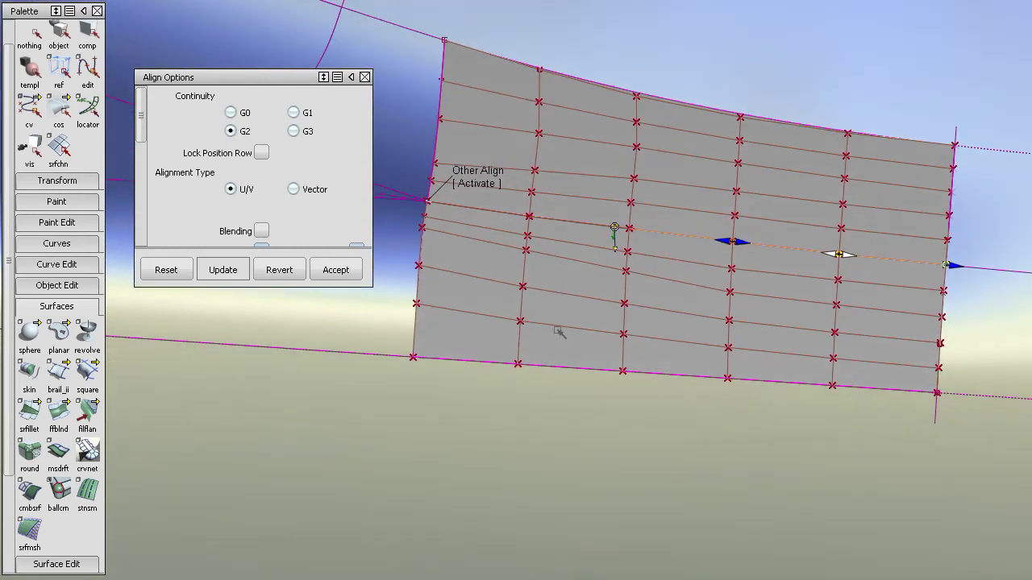
{"action": "left_click_drag", "start_coordinate": [592, 340], "coordinate": [641, 163], "text": "alt+shift"}
{"action": "left_click", "coordinate": [727, 327]}
Inspect the updated birail surfaces from several angles with zebra stripes and colour shading.
{"action": "left_click_drag", "start_coordinate": [556, 347], "coordinate": [468, 338], "text": "alt+shift"}
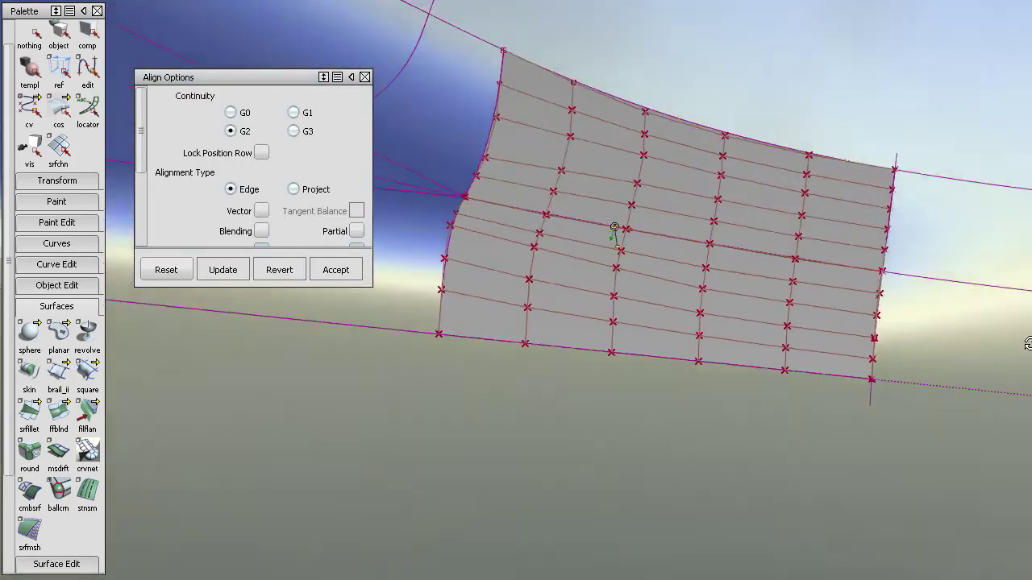
{"action": "left_click_drag", "start_coordinate": [1028, 344], "coordinate": [556, 407], "text": "alt+shift"}
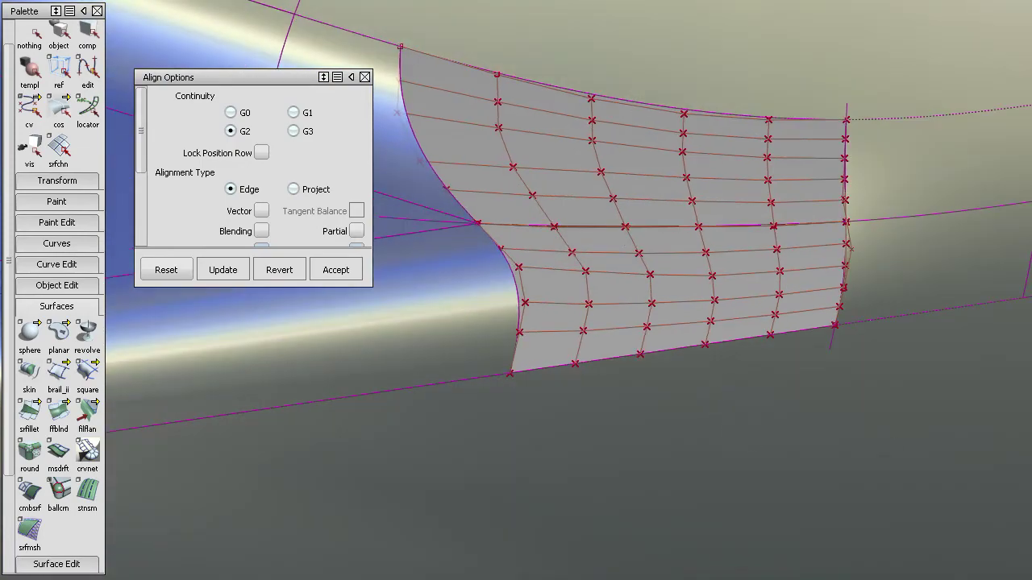
{"action": "right_click_drag", "start_coordinate": [1021, 371], "coordinate": [713, 347], "text": "alt+shift"}
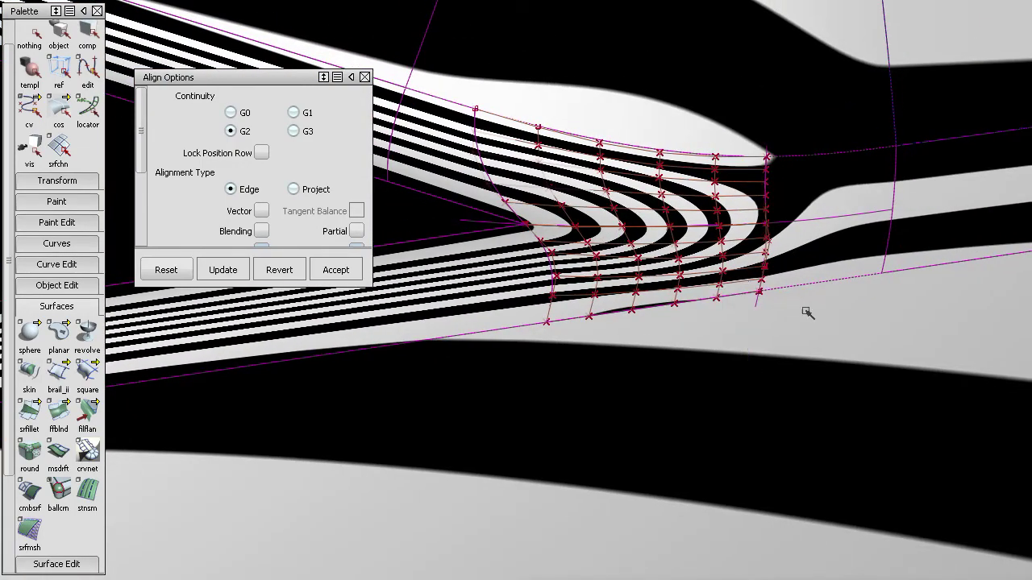
{"action": "mouse_move", "coordinate": [808, 313]}
{"action": "left_mouse_down", "text": "alt+shift"}
{"action": "mouse_move", "coordinate": [624, 338]}
{"action": "mouse_move", "coordinate": [653, 338]}
{"action": "left_mouse_up", "text": "alt+shift"}
{"action": "right_click_drag", "start_coordinate": [652, 338], "coordinate": [851, 480], "text": "ctrl+shift"}
{"action": "left_click_drag", "start_coordinate": [853, 482], "coordinate": [679, 408], "text": "alt+shift"}
{"action": "right_click_drag", "start_coordinate": [629, 288], "coordinate": [1007, 387], "text": "alt+shift"}
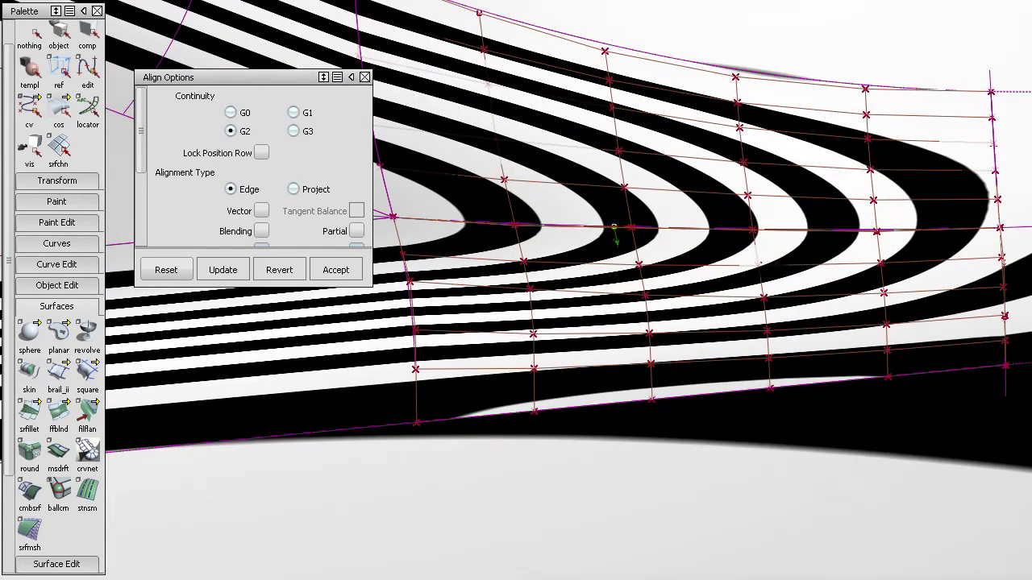
{"action": "key", "text": "1"}
{"action": "key", "text": "2"}
{"action": "mouse_move", "coordinate": [681, 388]}
{"action": "left_mouse_down", "text": "alt+shift"}
{"action": "mouse_move", "coordinate": [707, 440]}
{"action": "mouse_move", "coordinate": [685, 457]}
{"action": "mouse_move", "coordinate": [717, 370]}
{"action": "left_mouse_up", "text": "alt+shift"}
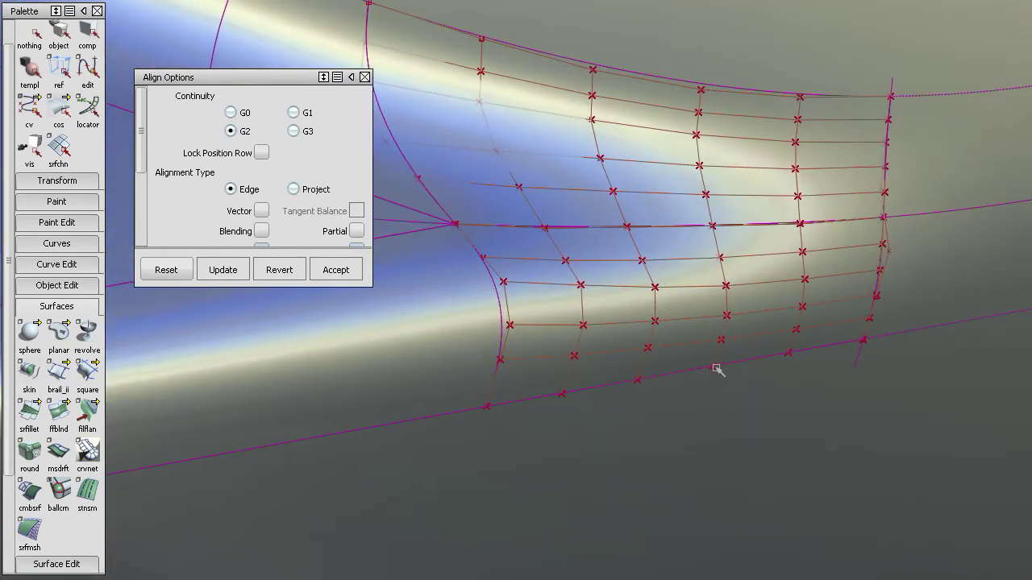
Change the Rail 2 continuity of the lower birail surface and inspect how it meets the lower boundary.
{"action": "left_click", "coordinate": [663, 338]}
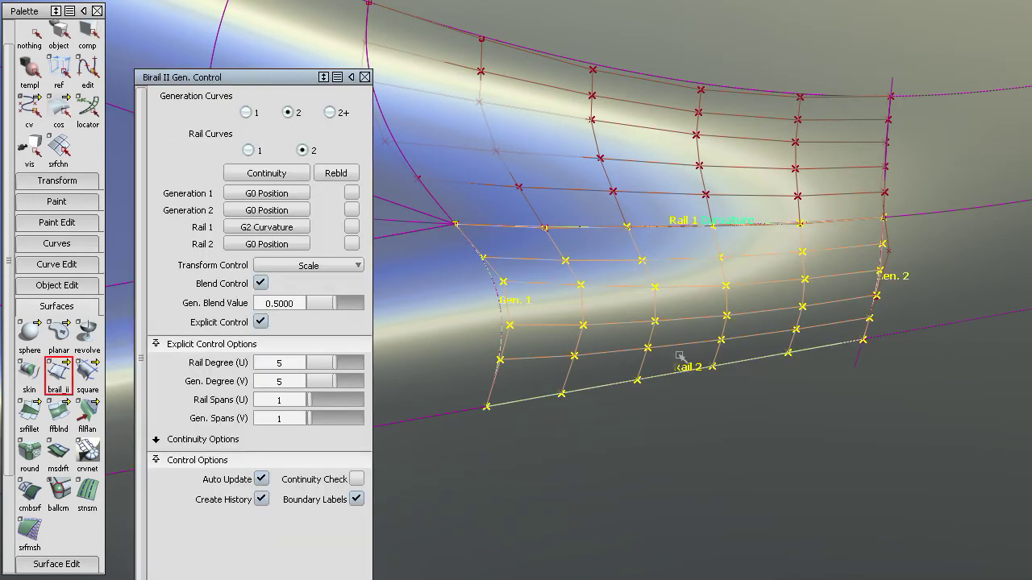
{"action": "left_click", "coordinate": [278, 246]}
{"action": "left_click", "coordinate": [266, 299]}
{"action": "left_click_drag", "start_coordinate": [973, 429], "coordinate": [543, 430], "text": "alt+shift"}
{"action": "mouse_move", "coordinate": [543, 431]}
{"action": "right_mouse_down", "text": "alt+shift"}
{"action": "mouse_move", "coordinate": [835, 422]}
{"action": "mouse_move", "coordinate": [722, 432]}
{"action": "mouse_move", "coordinate": [588, 374]}
{"action": "right_mouse_up", "text": "alt+shift"}
{"action": "left_click_drag", "start_coordinate": [588, 373], "coordinate": [634, 467], "text": "alt+shift"}
{"action": "left_click_drag", "start_coordinate": [632, 450], "coordinate": [609, 351], "text": "ctrl+shift"}
{"action": "mouse_move", "coordinate": [609, 351]}
{"action": "left_mouse_down", "text": "alt+shift"}
{"action": "mouse_move", "coordinate": [583, 355]}
{"action": "mouse_move", "coordinate": [629, 329]}
{"action": "mouse_move", "coordinate": [664, 335]}
{"action": "left_mouse_up", "text": "alt+shift"}
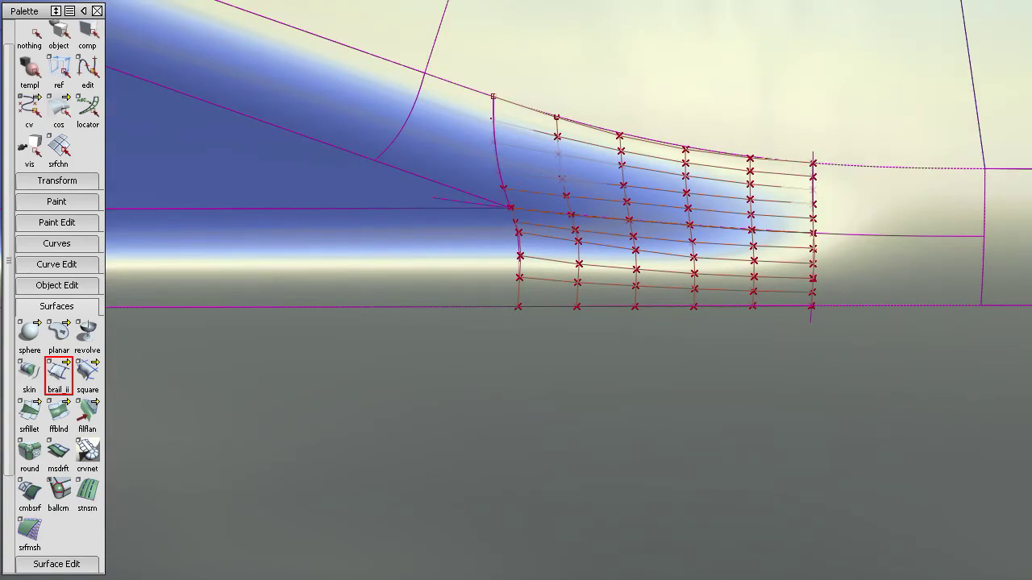
Examine the highlight flow through the fillet junction in zebra and colour shading, with the model lines hidden and shown.
{"action": "key", "text": "F3"}
{"action": "mouse_move", "coordinate": [672, 254]}
{"action": "left_mouse_down", "text": "alt+shift"}
{"action": "mouse_move", "coordinate": [642, 330]}
{"action": "mouse_move", "coordinate": [647, 350]}
{"action": "mouse_move", "coordinate": [661, 250]}
{"action": "mouse_move", "coordinate": [546, 237]}
{"action": "mouse_move", "coordinate": [701, 368]}
{"action": "mouse_move", "coordinate": [668, 291]}
{"action": "mouse_move", "coordinate": [702, 327]}
{"action": "mouse_move", "coordinate": [481, 330]}
{"action": "mouse_move", "coordinate": [578, 307]}
{"action": "mouse_move", "coordinate": [714, 315]}
{"action": "mouse_move", "coordinate": [553, 184]}
{"action": "left_mouse_up", "text": "alt+shift"}
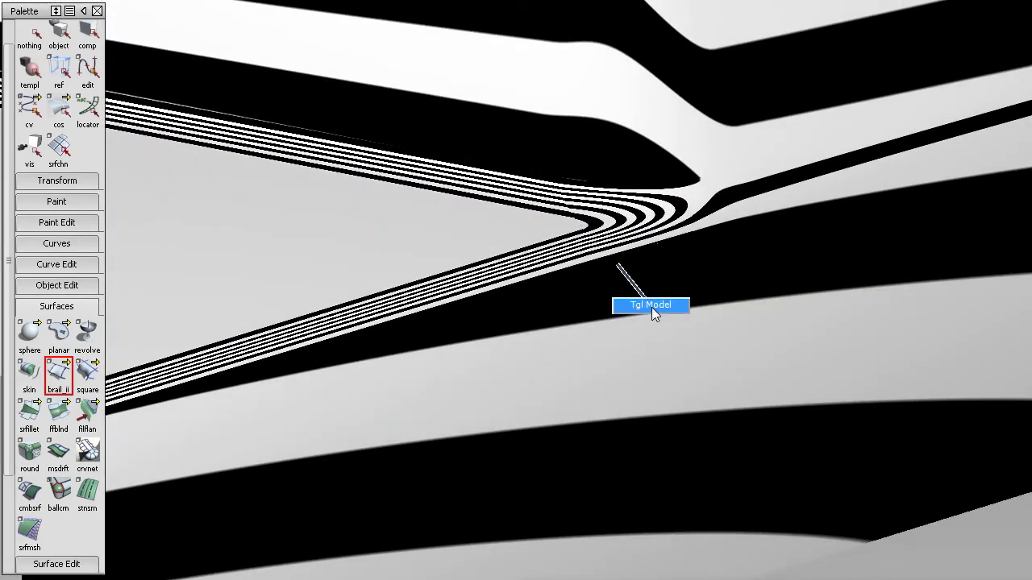
{"action": "left_click_drag", "start_coordinate": [652, 313], "coordinate": [653, 313], "text": "ctrl+shift"}
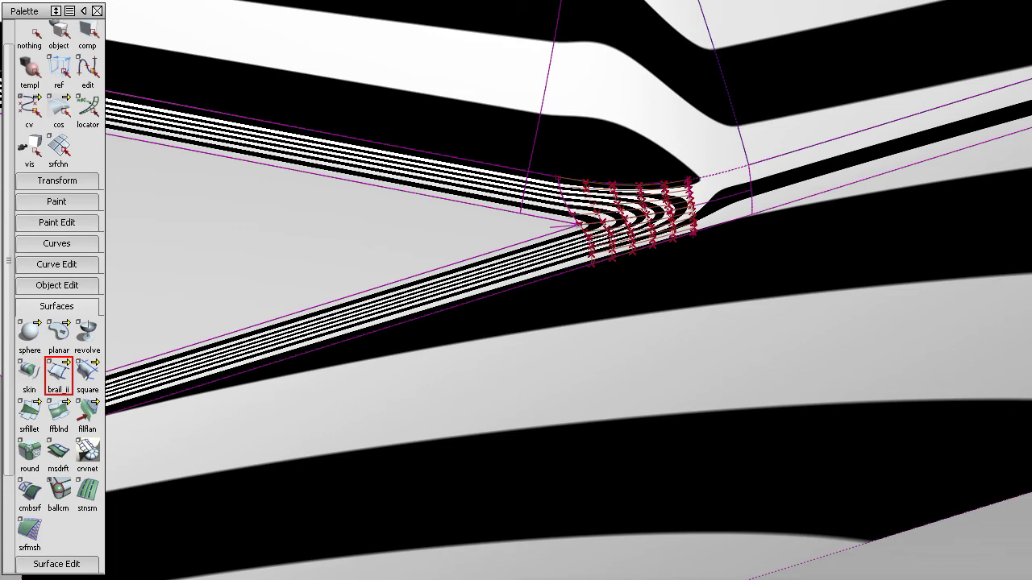
{"action": "key", "text": "5"}
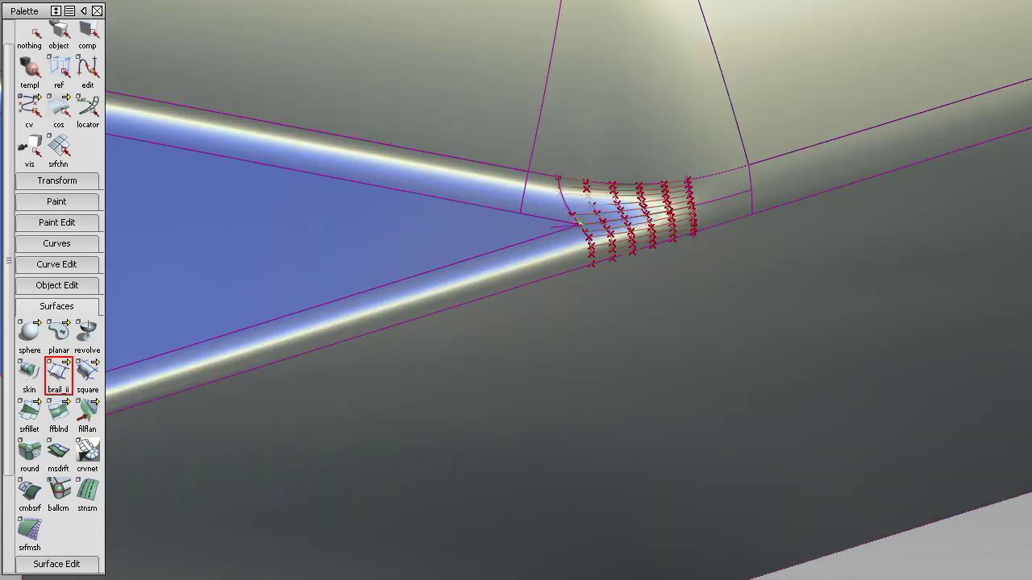
{"action": "left_click_drag", "start_coordinate": [691, 209], "coordinate": [423, 247], "text": "alt+shift"}
{"action": "right_click_drag", "start_coordinate": [615, 320], "coordinate": [484, 202], "text": "alt+shift"}
{"action": "left_click_drag", "start_coordinate": [484, 202], "coordinate": [533, 150], "text": "alt+shift"}
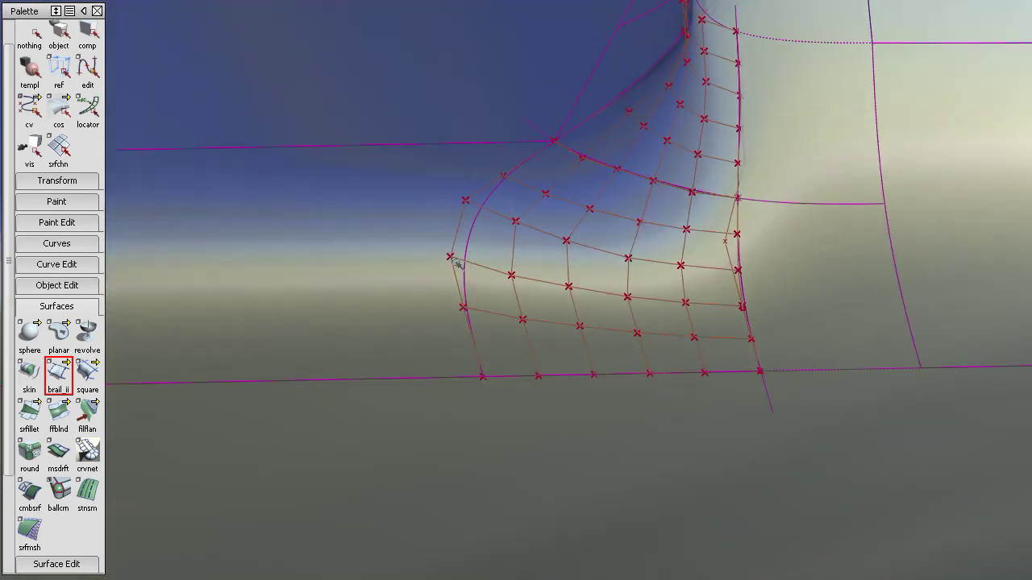
{"action": "left_click_drag", "start_coordinate": [468, 271], "coordinate": [761, 312], "text": "alt+shift"}
{"action": "right_click_drag", "start_coordinate": [581, 391], "coordinate": [654, 407], "text": "alt+shift"}
Select the geometry around the junction and hide the control vertices of the birail surfaces.
{"action": "left_click", "coordinate": [698, 299]}
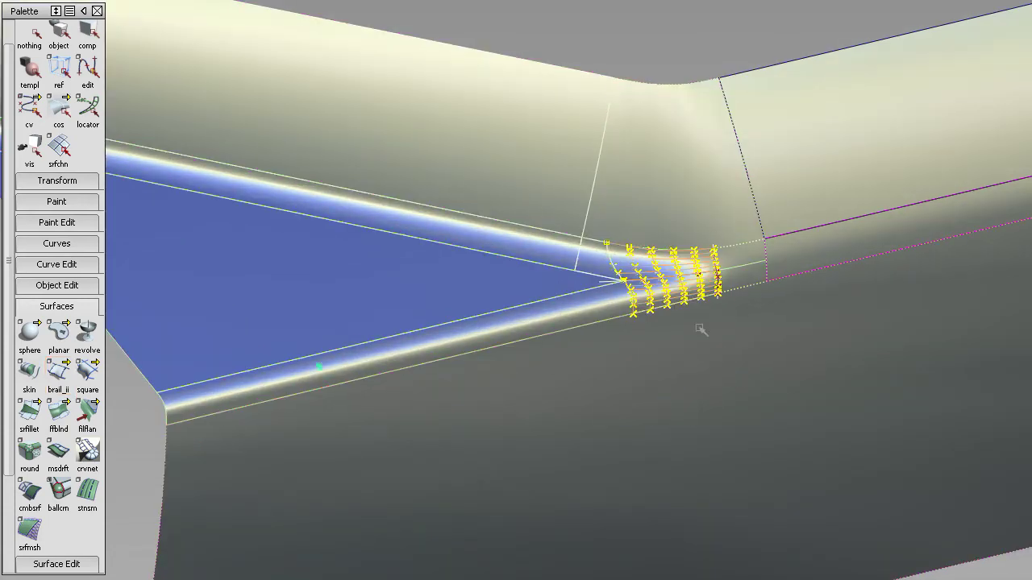
{"action": "right_click", "coordinate": [722, 355], "text": "ctrl+shift"}
{"action": "right_click_drag", "start_coordinate": [721, 356], "coordinate": [755, 356], "text": "ctrl+shift"}
{"action": "left_click_drag", "start_coordinate": [752, 355], "coordinate": [685, 283], "text": "alt+shift"}
{"action": "left_click", "coordinate": [655, 278], "text": "alt+shift"}
{"action": "right_click_drag", "start_coordinate": [655, 278], "coordinate": [799, 276], "text": "alt+shift"}
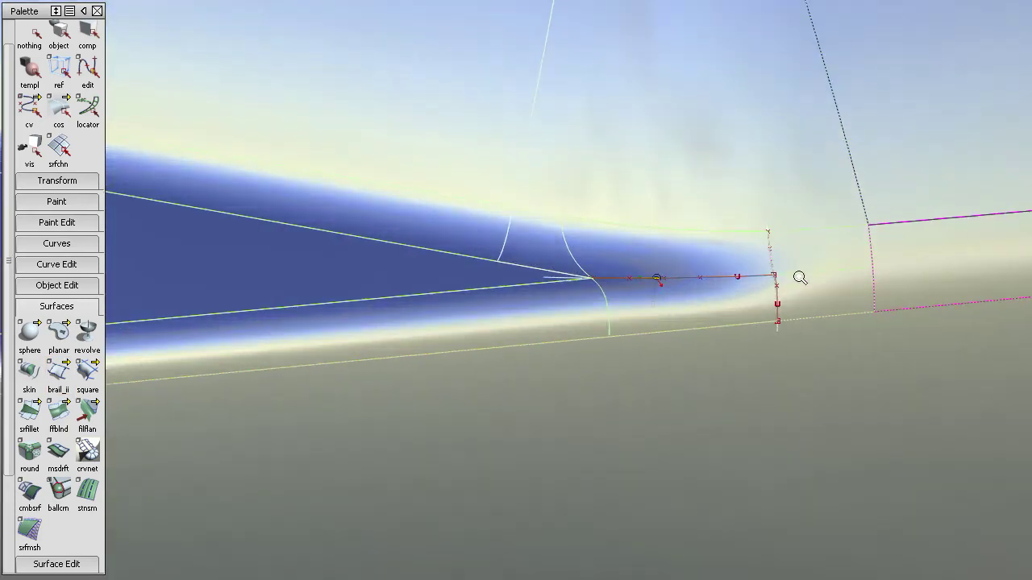
{"action": "left_click_drag", "start_coordinate": [799, 277], "coordinate": [724, 430], "text": "alt+shift"}
{"action": "left_click_drag", "start_coordinate": [754, 386], "coordinate": [641, 358], "text": "alt+shift"}
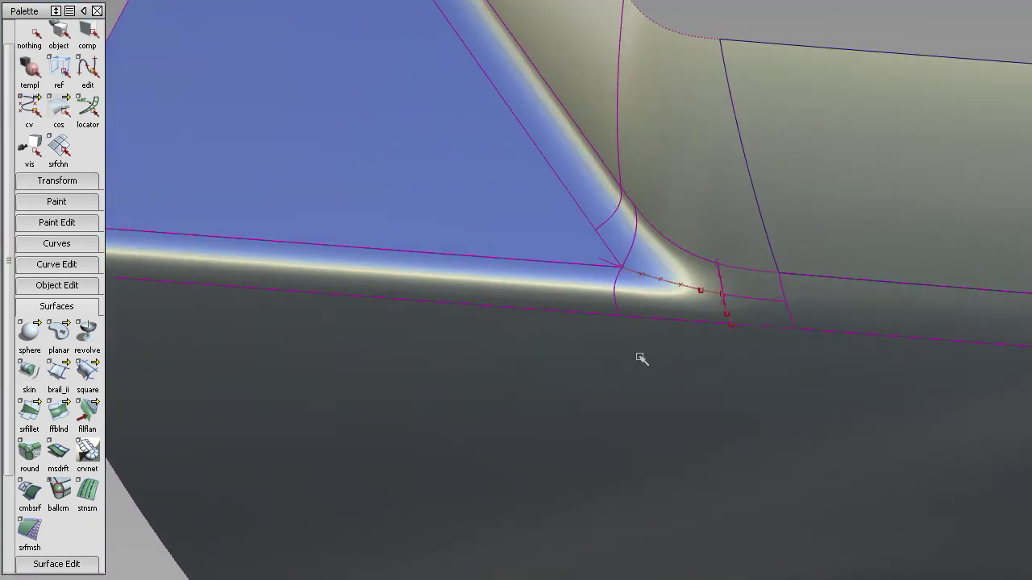
Make the AP_05-11-2017_v1.wire stage the working level and inspect the junction in reflective shading.
{"action": "left_click_drag", "start_coordinate": [0, 274], "coordinate": [420, 37]}
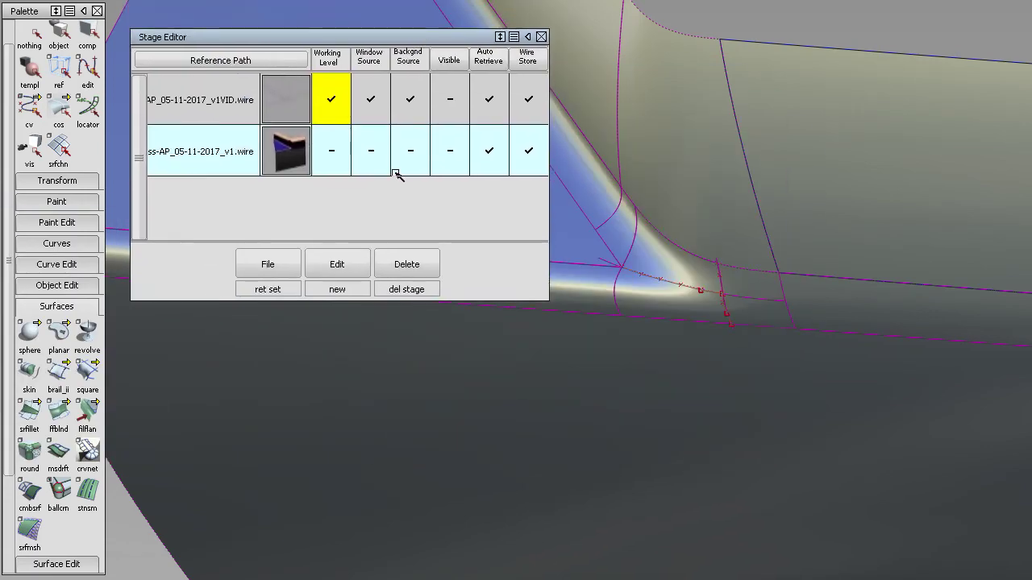
{"action": "left_click", "coordinate": [332, 153]}
{"action": "left_click_drag", "start_coordinate": [556, 457], "coordinate": [654, 419], "text": "alt+shift"}
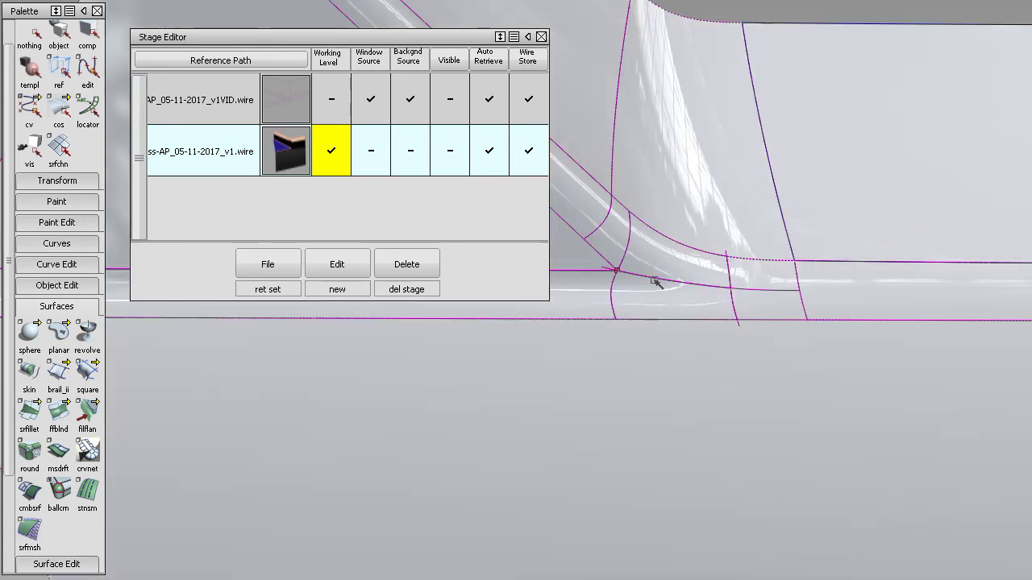
{"action": "mouse_move", "coordinate": [655, 299]}
{"action": "right_mouse_down", "text": "alt+shift"}
{"action": "mouse_move", "coordinate": [714, 315]}
{"action": "mouse_move", "coordinate": [830, 265]}
{"action": "right_mouse_up", "text": "alt+shift"}
{"action": "middle_click_drag", "start_coordinate": [831, 265], "coordinate": [986, 321], "text": "alt+shift"}
{"action": "left_click_drag", "start_coordinate": [987, 320], "coordinate": [871, 367], "text": "alt+shift"}
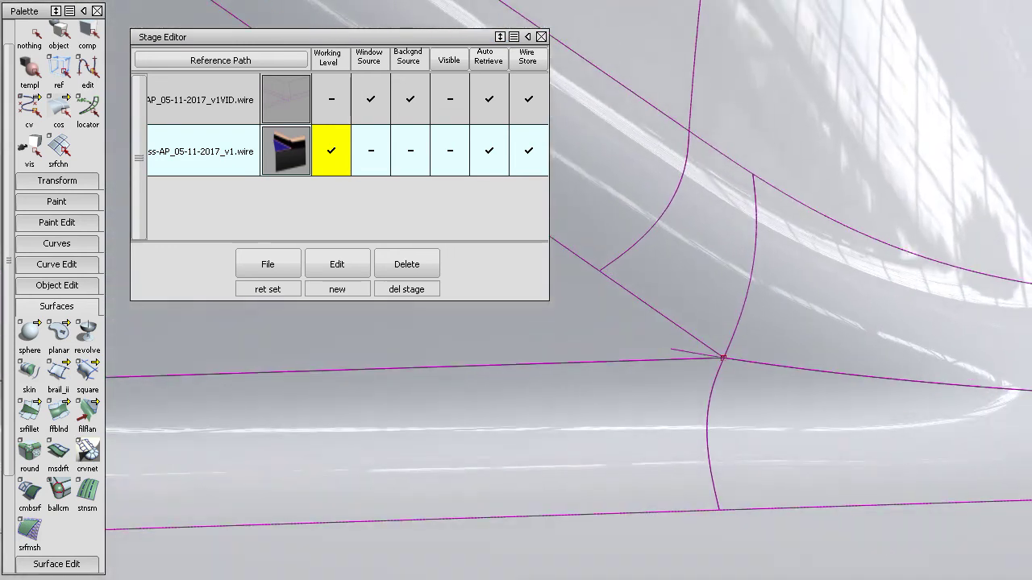
{"action": "left_click", "coordinate": [541, 37]}
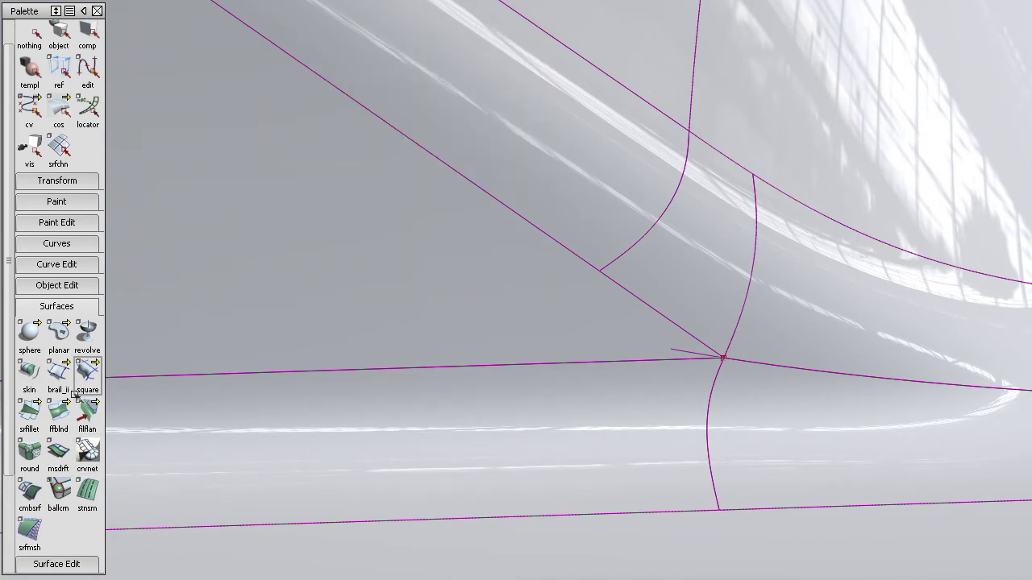
Start a Surface Continuity check set to find G1 Tangent Continuity.
{"action": "left_click", "coordinate": [57, 311]}
{"action": "left_click", "coordinate": [58, 460]}
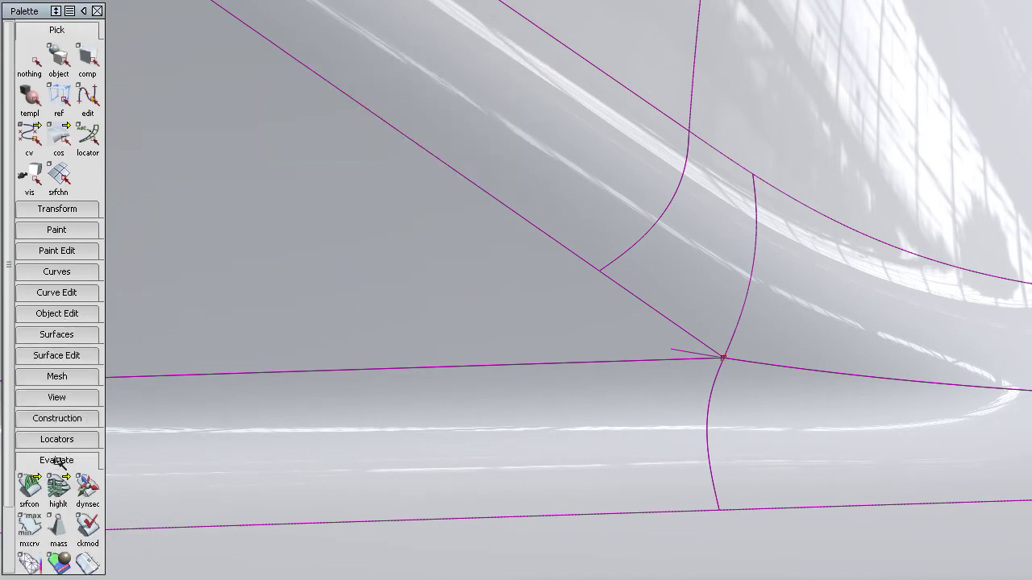
{"action": "scroll", "coordinate": [60, 465], "scroll_direction": "down", "scroll_amount": 2}
{"action": "left_click", "coordinate": [37, 417]}
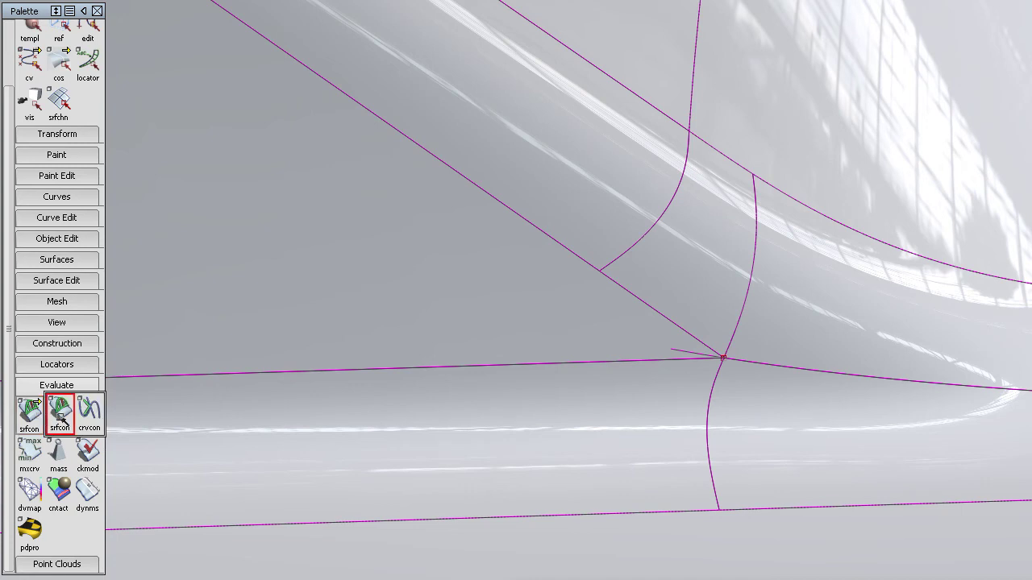
{"action": "left_click", "coordinate": [60, 418]}
{"action": "left_click", "coordinate": [24, 418]}
{"action": "double_click", "coordinate": [23, 418]}
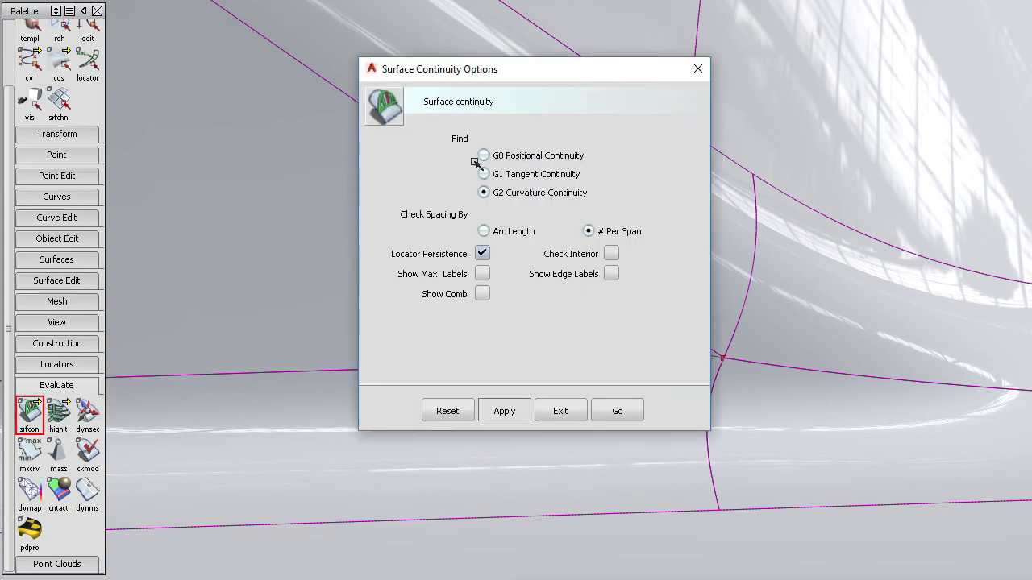
{"action": "left_click", "coordinate": [497, 175]}
{"action": "left_click", "coordinate": [618, 413]}
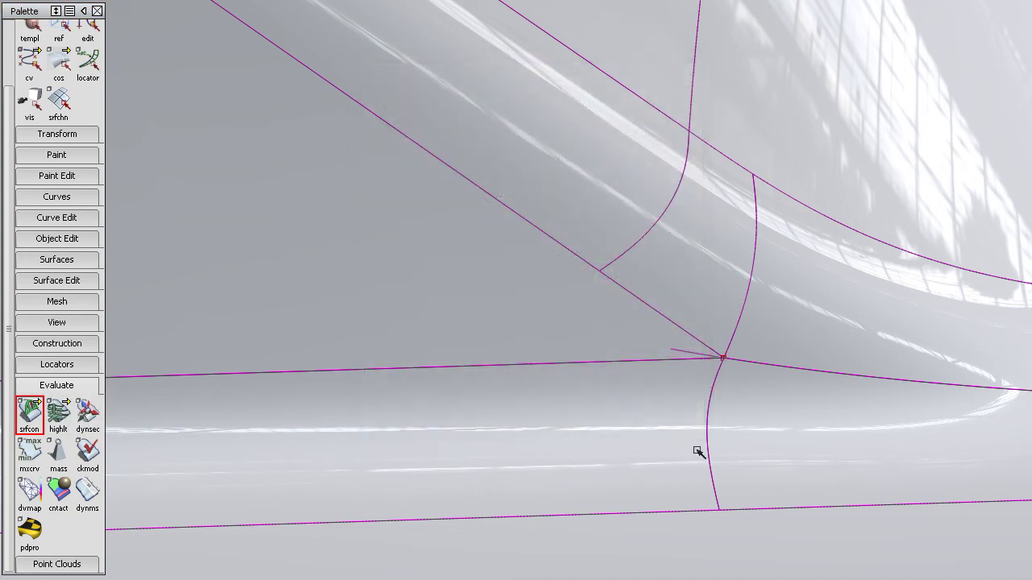
Check tangent continuity along the end edges of both birail surfaces, at the fillets and at the single-fillet side.
{"action": "left_click", "coordinate": [706, 437]}
{"action": "left_click", "coordinate": [739, 312]}
{"action": "middle_click_drag", "start_coordinate": [841, 328], "coordinate": [555, 346], "text": "alt+shift"}
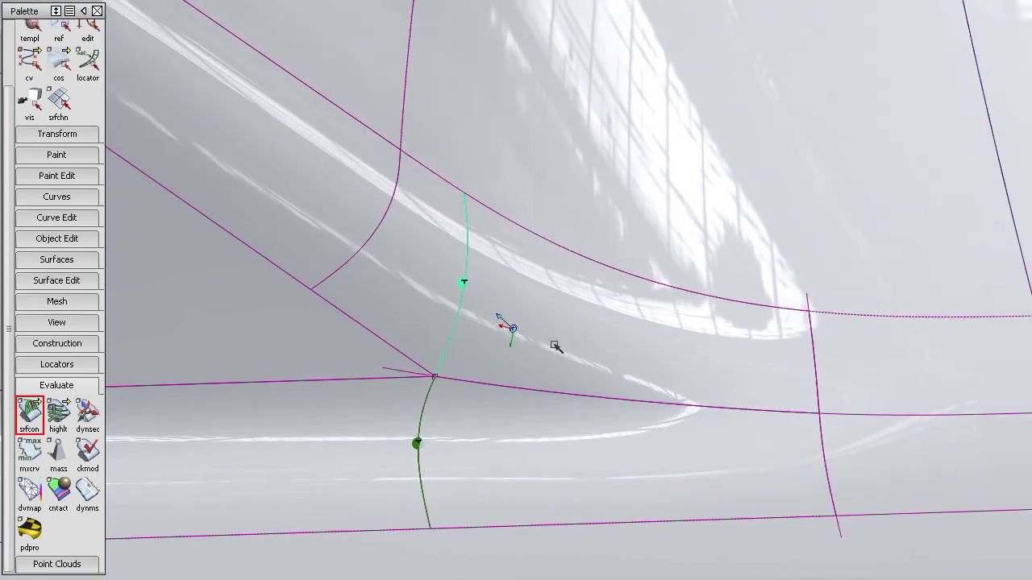
{"action": "left_click", "coordinate": [813, 362]}
{"action": "left_click", "coordinate": [824, 452]}
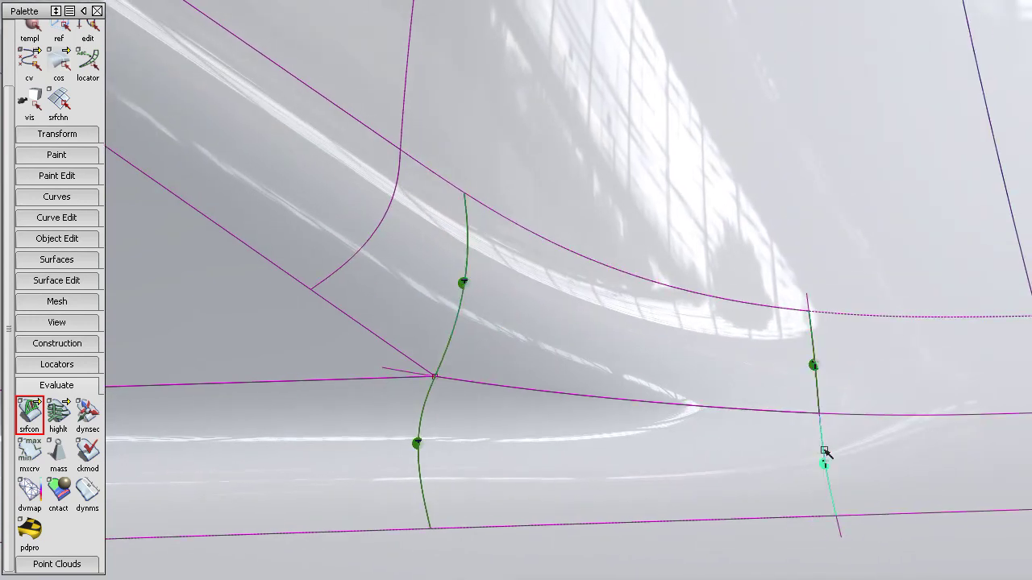
Check tangent continuity along the birails' shared edge, the upper and lower boundaries, and the far end of the adjoining patch.
{"action": "left_click", "coordinate": [709, 407]}
{"action": "left_click", "coordinate": [696, 296]}
{"action": "left_click", "coordinate": [912, 320]}
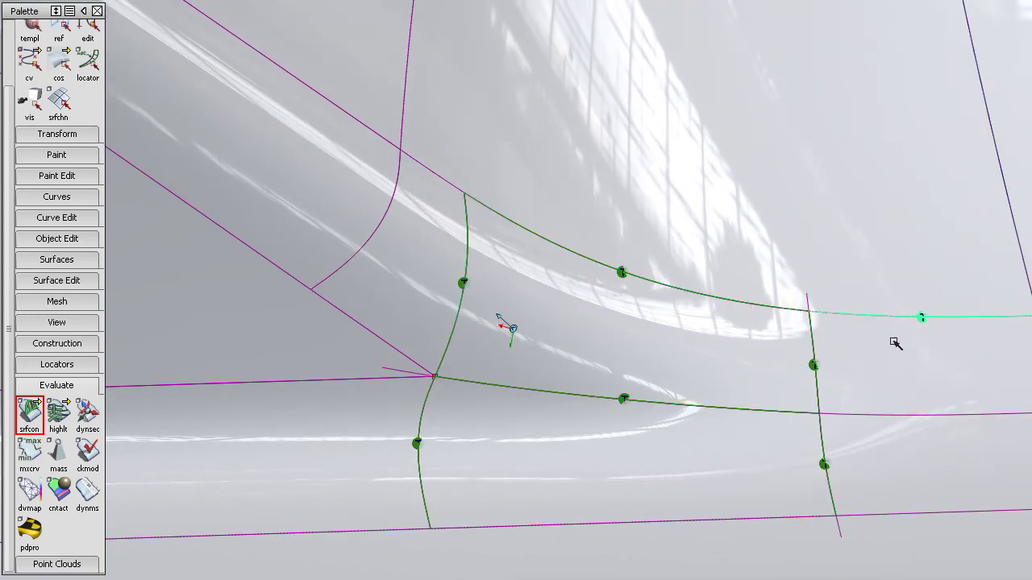
{"action": "middle_click_drag", "start_coordinate": [823, 435], "coordinate": [575, 426], "text": "alt+shift"}
{"action": "right_click_drag", "start_coordinate": [576, 426], "coordinate": [508, 421], "text": "alt+shift"}
{"action": "left_click", "coordinate": [618, 346]}
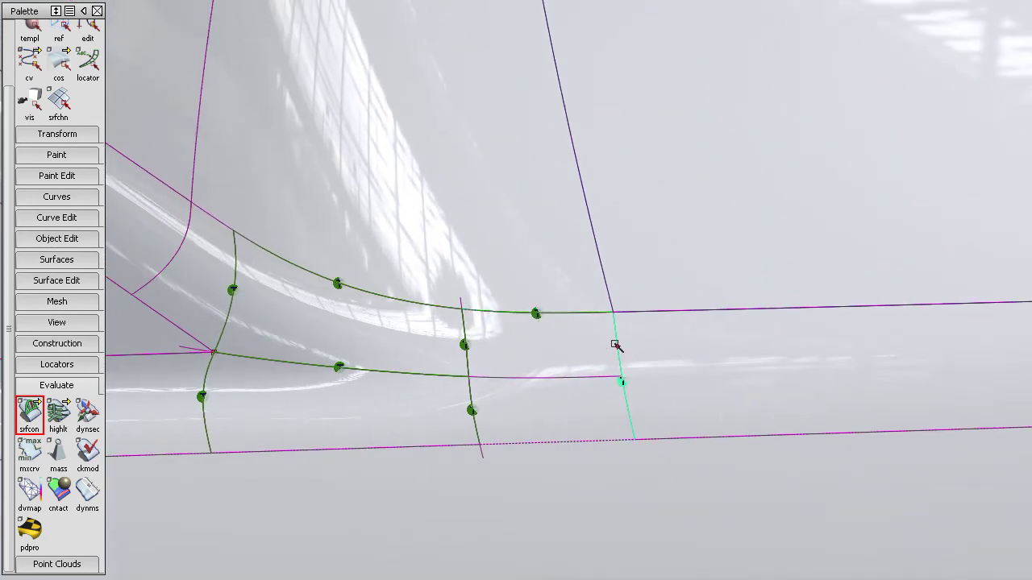
{"action": "left_click", "coordinate": [542, 446]}
{"action": "left_click", "coordinate": [410, 452]}
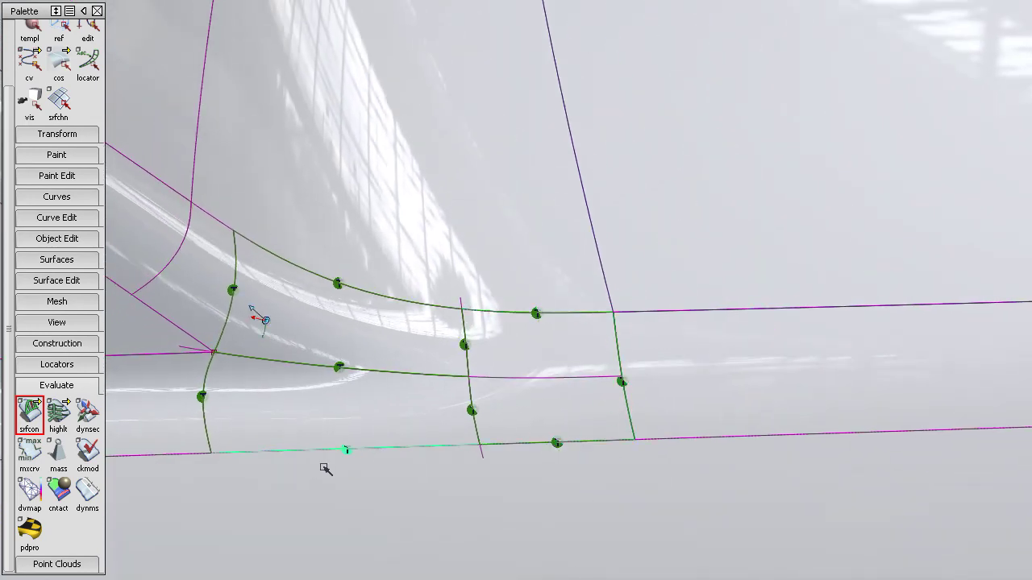
{"action": "left_click_drag", "start_coordinate": [328, 467], "coordinate": [683, 457], "text": "alt+shift"}
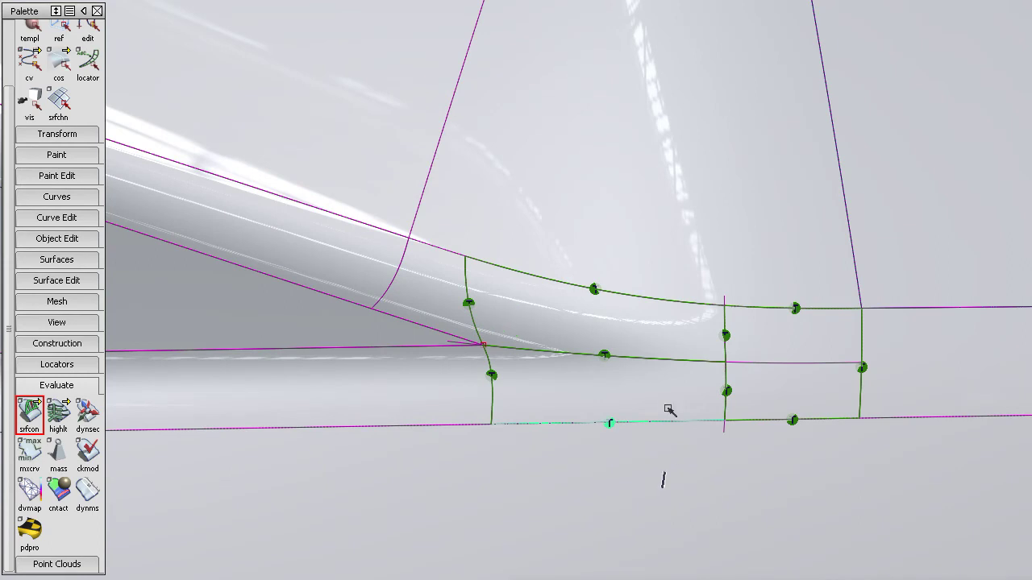
Select both birail surfaces and the adjoining single-fillet patch, and display their CVs and hulls.
{"action": "left_click_drag", "start_coordinate": [669, 410], "coordinate": [746, 344], "text": "ctrl+shift"}
{"action": "left_click_drag", "start_coordinate": [831, 452], "coordinate": [619, 353]}
{"action": "right_click_drag", "start_coordinate": [726, 410], "coordinate": [695, 400], "text": "ctrl+shift"}
{"action": "left_click_drag", "start_coordinate": [739, 381], "coordinate": [699, 413], "text": "ctrl+shift"}
{"action": "left_click", "coordinate": [756, 390]}
{"action": "left_click", "coordinate": [639, 379]}
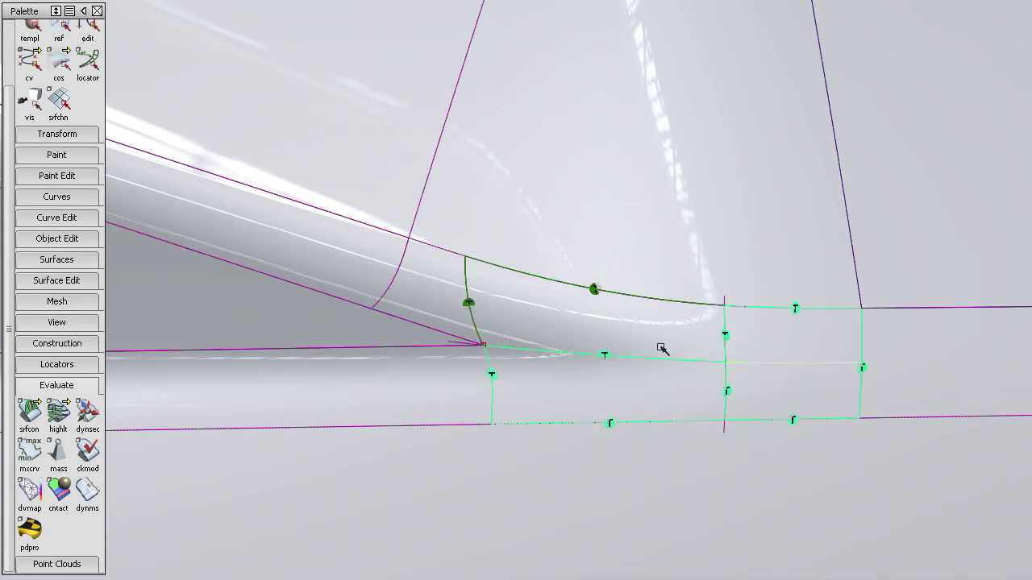
{"action": "left_click", "coordinate": [668, 335]}
{"action": "right_click_drag", "start_coordinate": [708, 375], "coordinate": [689, 376], "text": "ctrl+shift"}
Examine the CV and hull flow across the blend surfaces from several angles, and clear the selection to inspect the whole junction.
{"action": "left_click", "coordinate": [642, 339], "text": "alt+shift"}
{"action": "right_click_drag", "start_coordinate": [751, 410], "coordinate": [744, 315], "text": "alt+shift"}
{"action": "left_click_drag", "start_coordinate": [744, 316], "coordinate": [578, 403], "text": "alt+shift"}
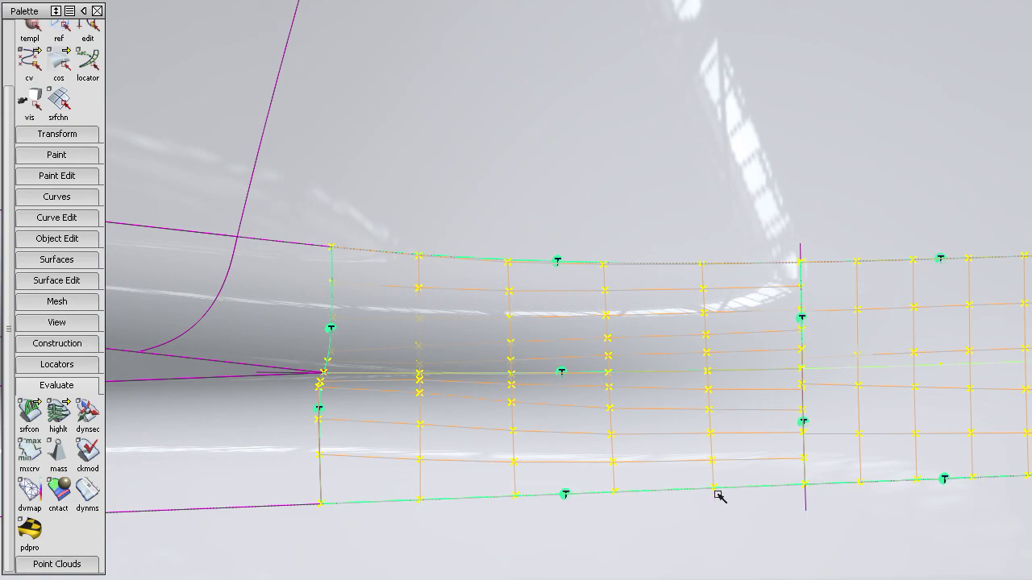
{"action": "left_click_drag", "start_coordinate": [411, 328], "coordinate": [603, 409], "text": "alt+shift"}
{"action": "right_click_drag", "start_coordinate": [603, 409], "coordinate": [585, 381], "text": "alt+shift"}
{"action": "middle_click_drag", "start_coordinate": [584, 380], "coordinate": [370, 419]}
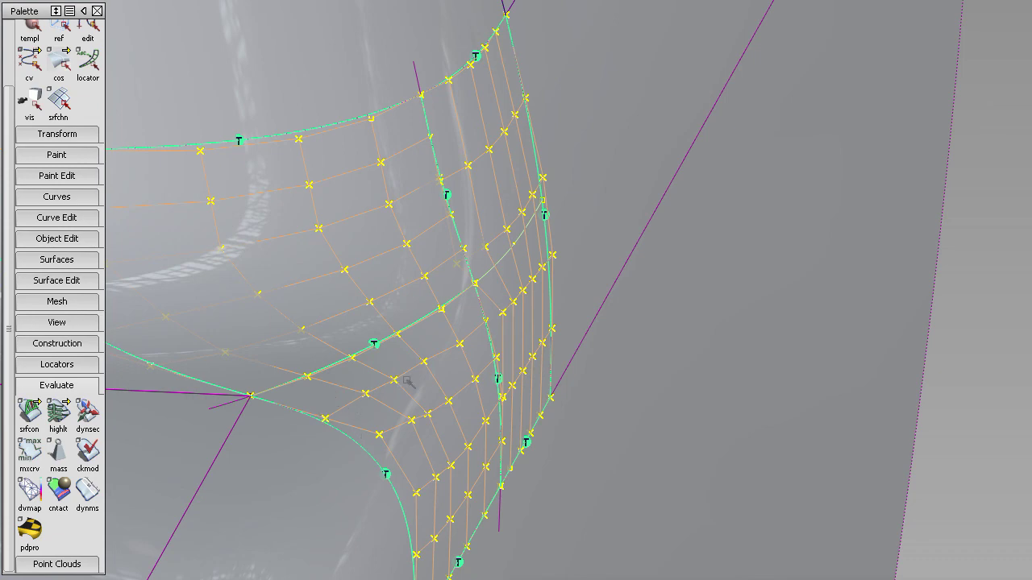
{"action": "middle_click_drag", "start_coordinate": [343, 300], "coordinate": [489, 341]}
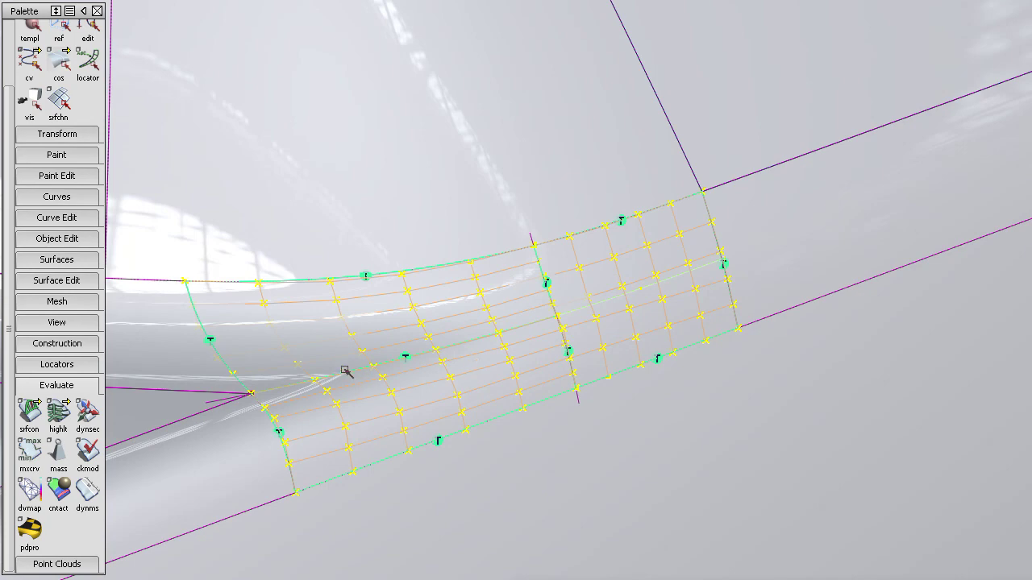
{"action": "middle_click_drag", "start_coordinate": [171, 266], "coordinate": [517, 358]}
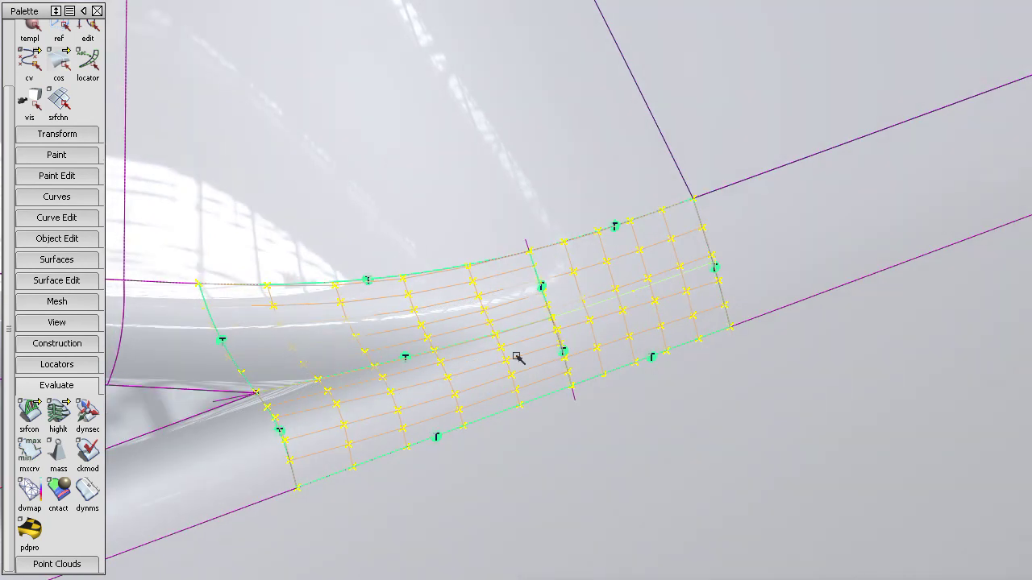
{"action": "middle_click_drag", "start_coordinate": [801, 256], "coordinate": [379, 266]}
{"action": "left_click", "coordinate": [557, 357]}
{"action": "middle_click_drag", "start_coordinate": [487, 289], "coordinate": [542, 400]}
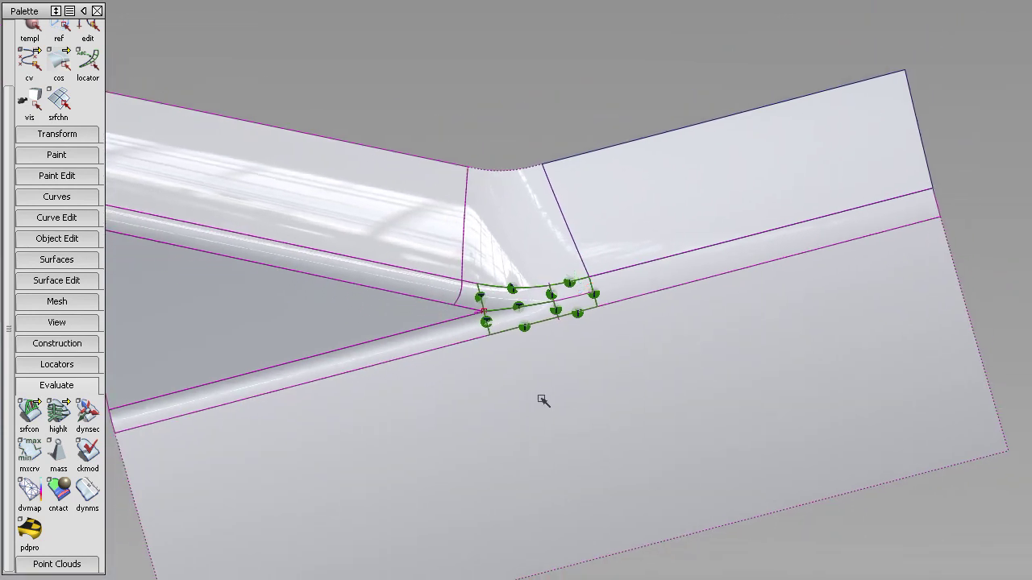